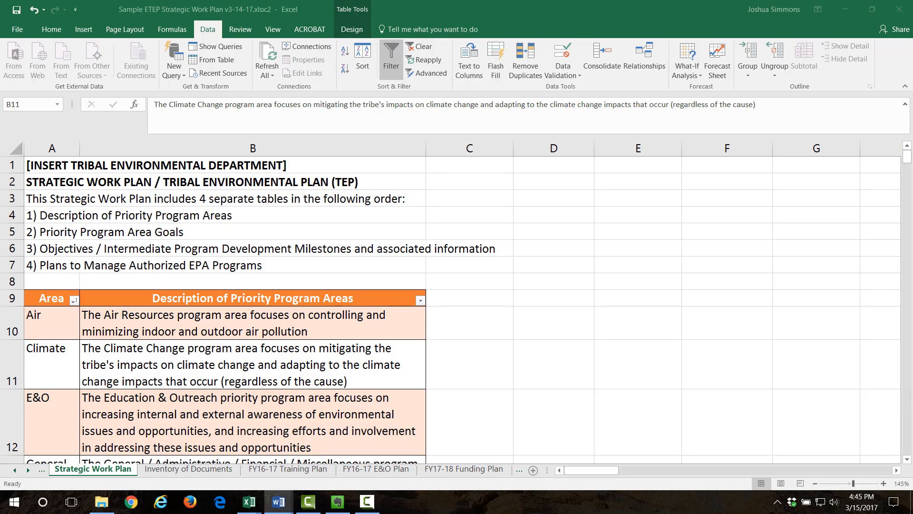
# Step: Switch to Word to view the staff member cut-sheet instructions, and move that document's window off the spreadsheet
pyautogui.click(279, 501)
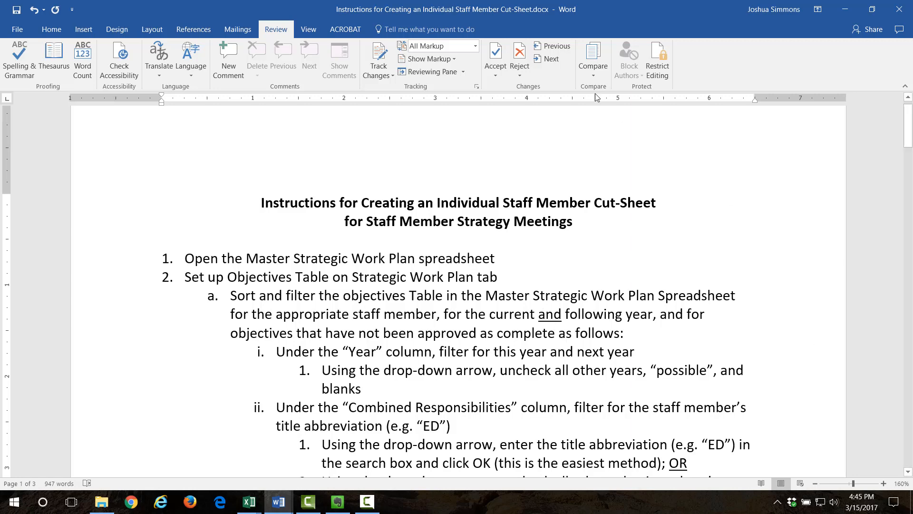
pyautogui.moveTo(456, 12); pyautogui.dragTo(912, 252)
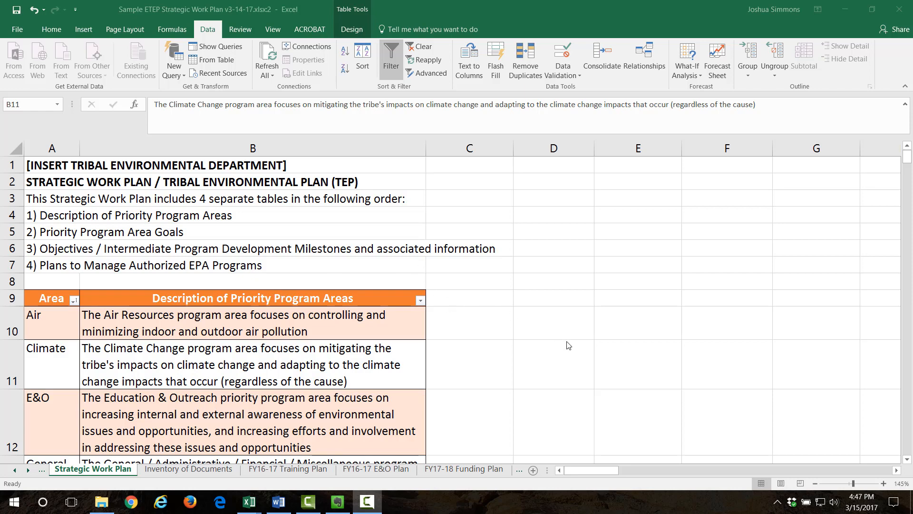
pyautogui.scroll(-2, 542, 348)
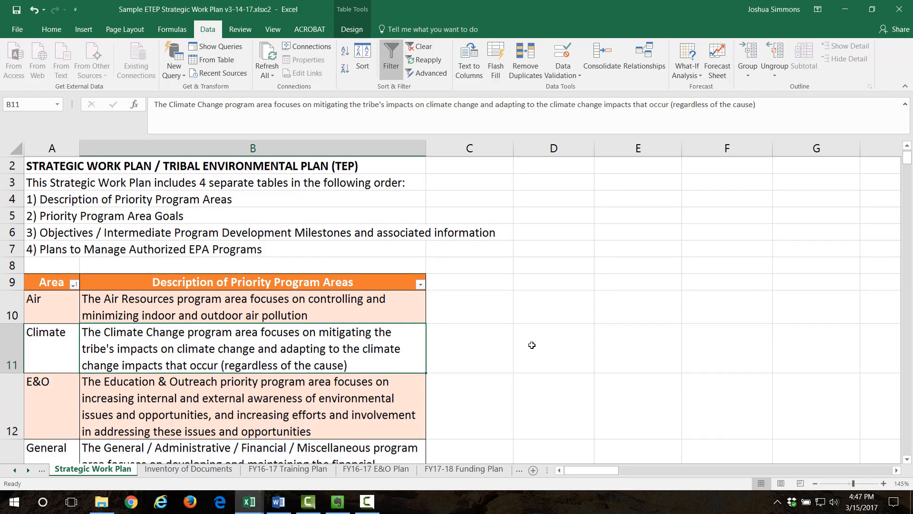
pyautogui.scroll(2, 534, 347)
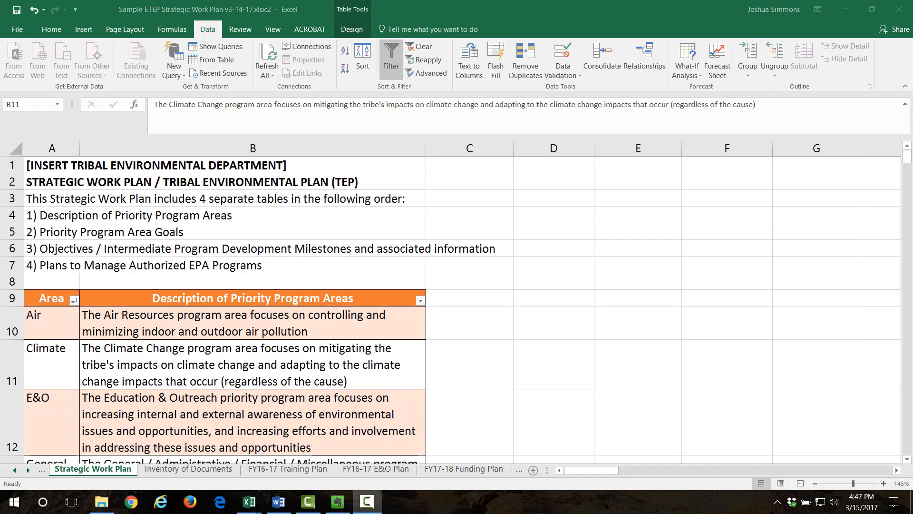
pyautogui.click(16, 473)
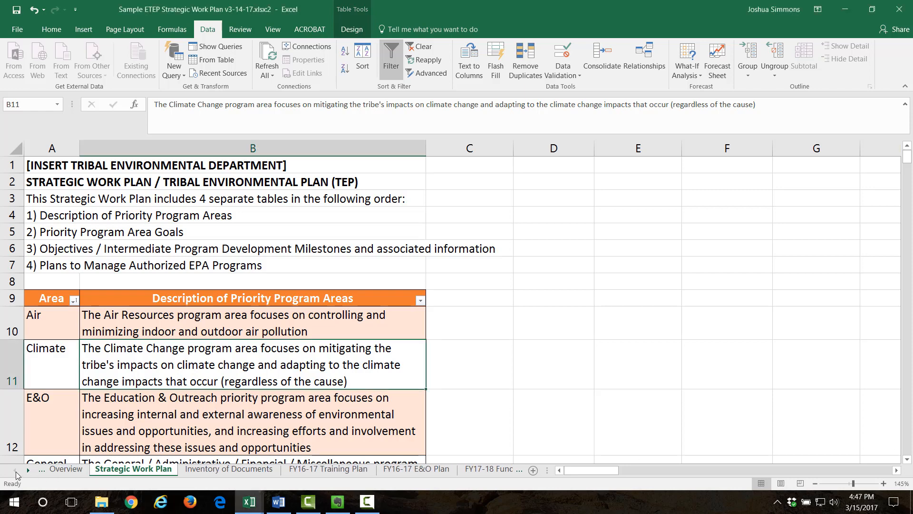
# Step: Freeze panes at cell C33 so the objectives table's header row and its Year and Objective columns stay in view
pyautogui.click(360, 410)
pyautogui.scroll(-6, 380, 376)
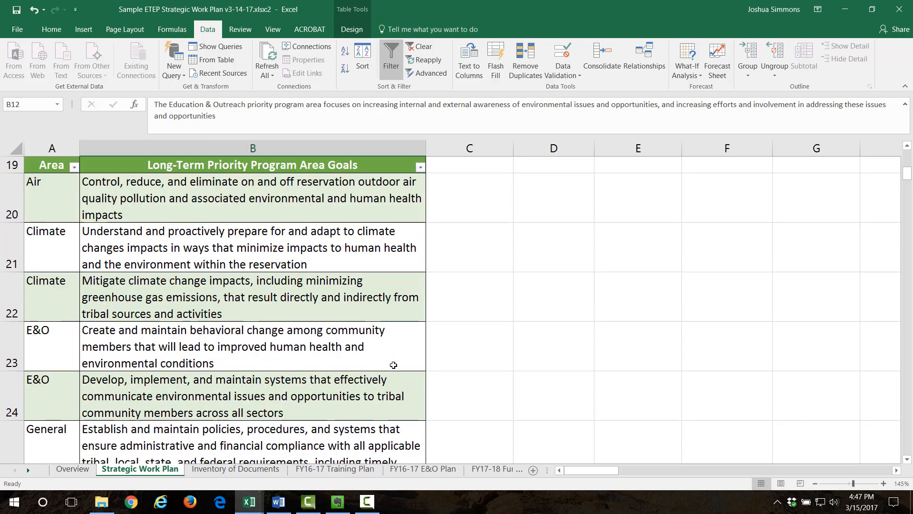
pyautogui.scroll(-5, 394, 365)
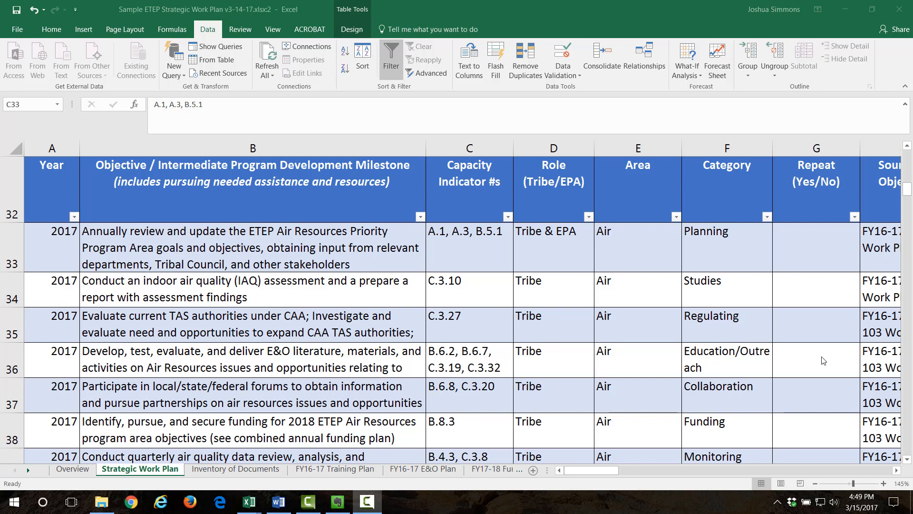
pyautogui.click(449, 253)
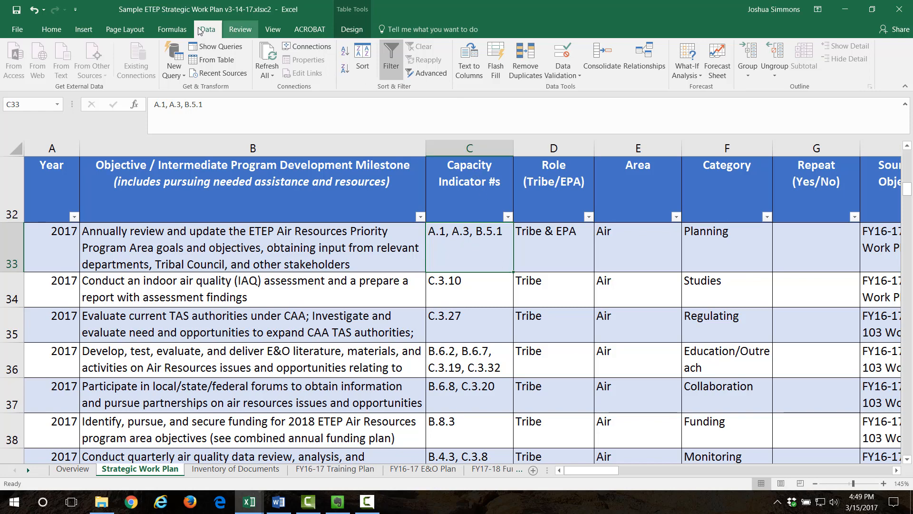
pyautogui.click(273, 29)
pyautogui.click(380, 75)
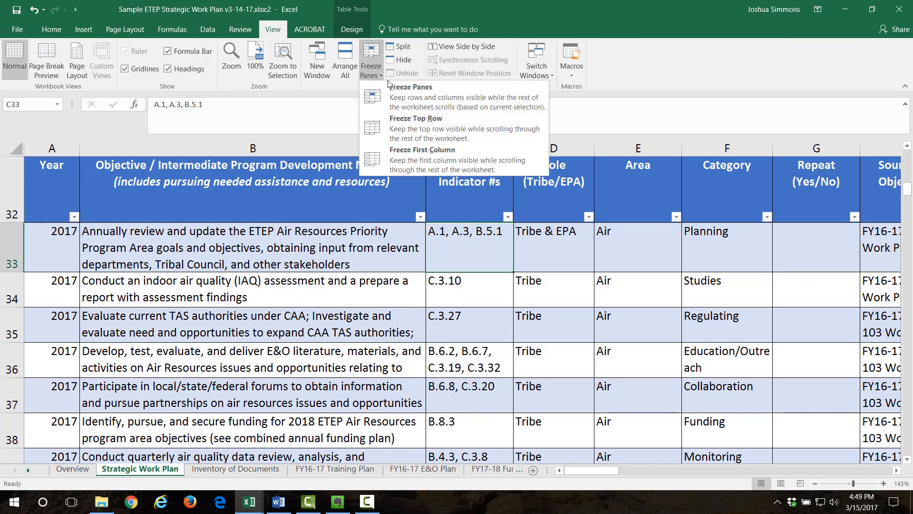
pyautogui.click(409, 102)
pyautogui.scroll(-1, 487, 303)
pyautogui.scroll(-3, 488, 303)
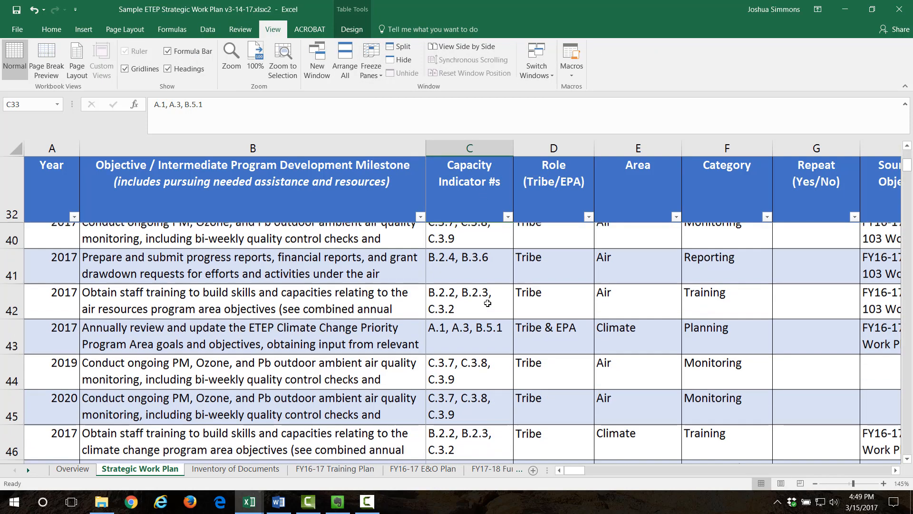
pyautogui.scroll(4, 487, 303)
pyautogui.moveTo(573, 470)
pyautogui.mouseDown()
pyautogui.moveTo(588, 470)
pyautogui.moveTo(572, 469)
pyautogui.mouseUp()
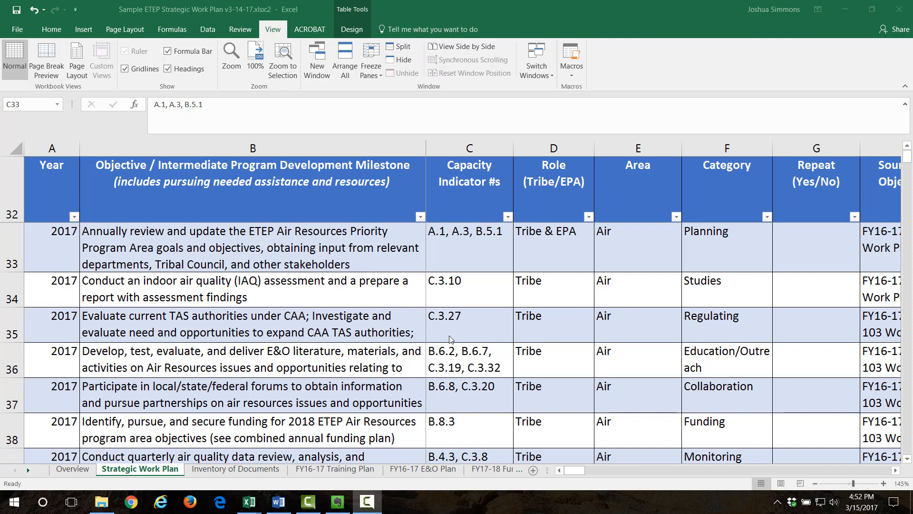
# Step: Filter the objectives table's Year column to only 2017 and 2018
pyautogui.click(73, 217)
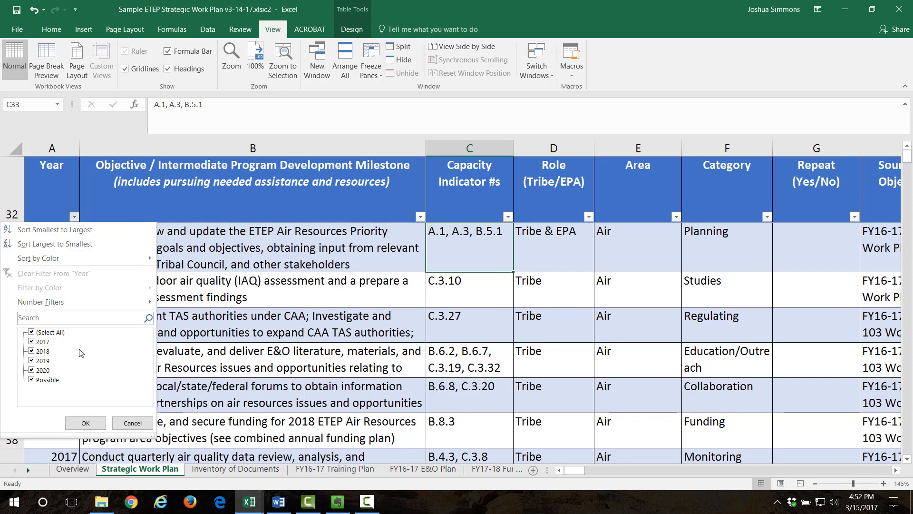
pyautogui.click(51, 333)
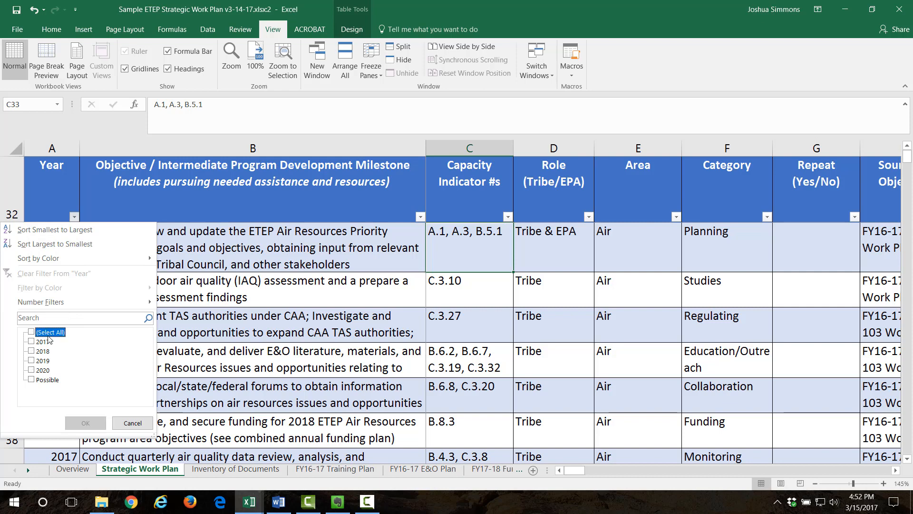
pyautogui.click(47, 342)
pyautogui.click(42, 352)
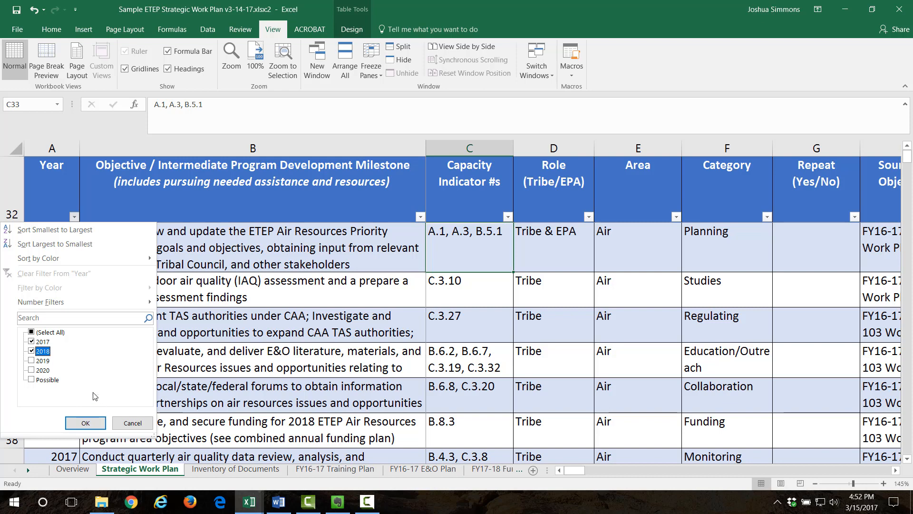
pyautogui.click(101, 423)
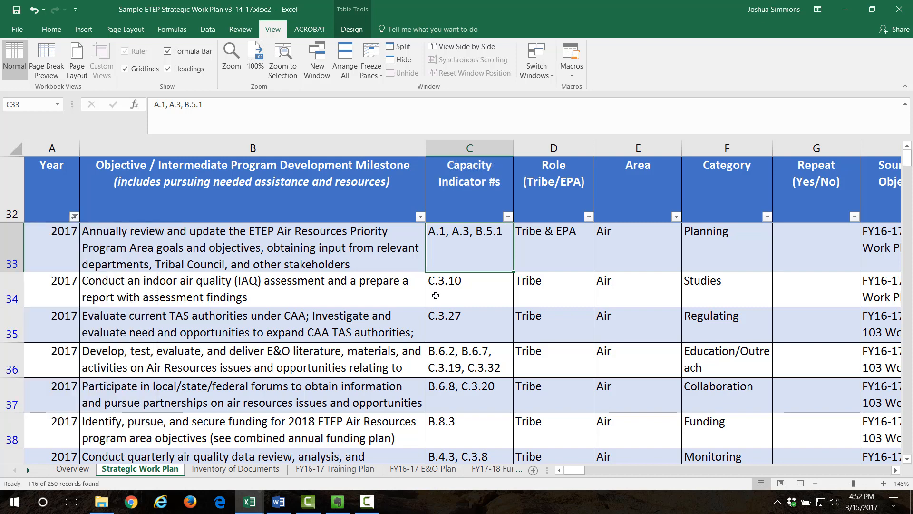
# Step: Filter the objectives table's Combined Responsibilities column for all entries containing WRS
pyautogui.click(45, 253)
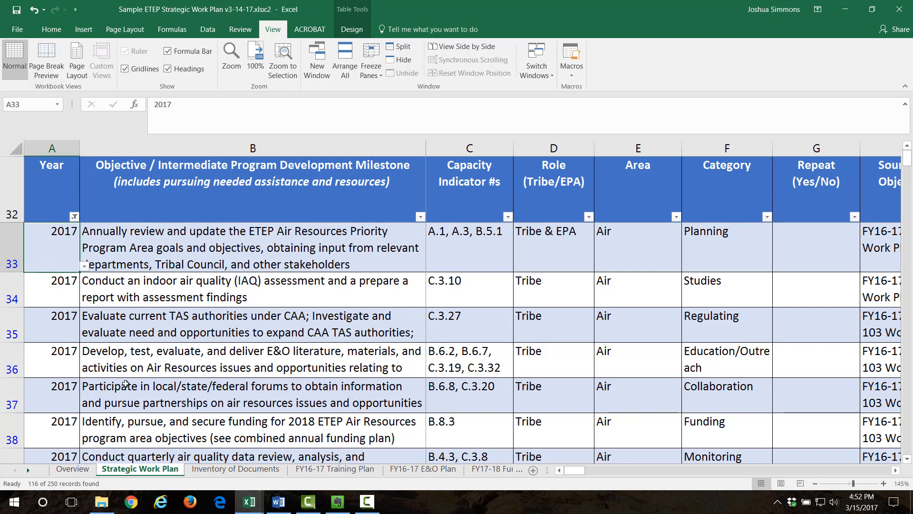
pyautogui.click(224, 259)
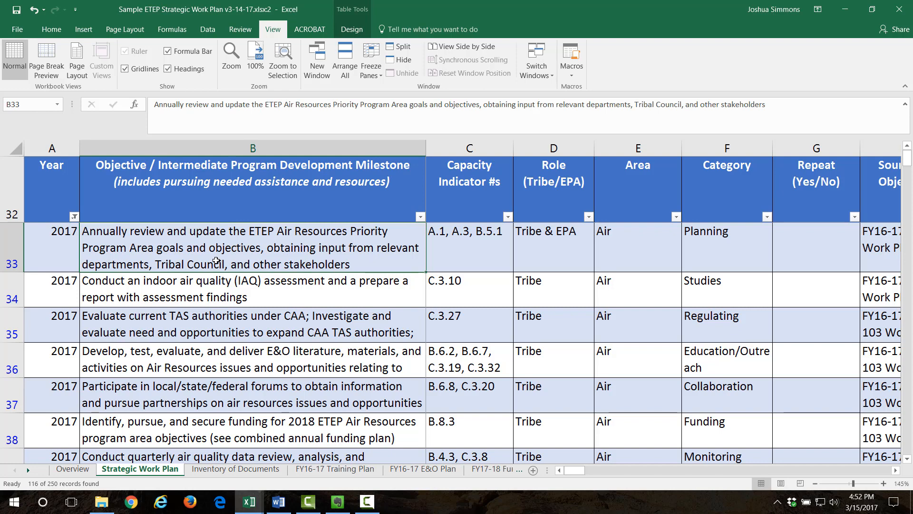
pyautogui.press('Up')
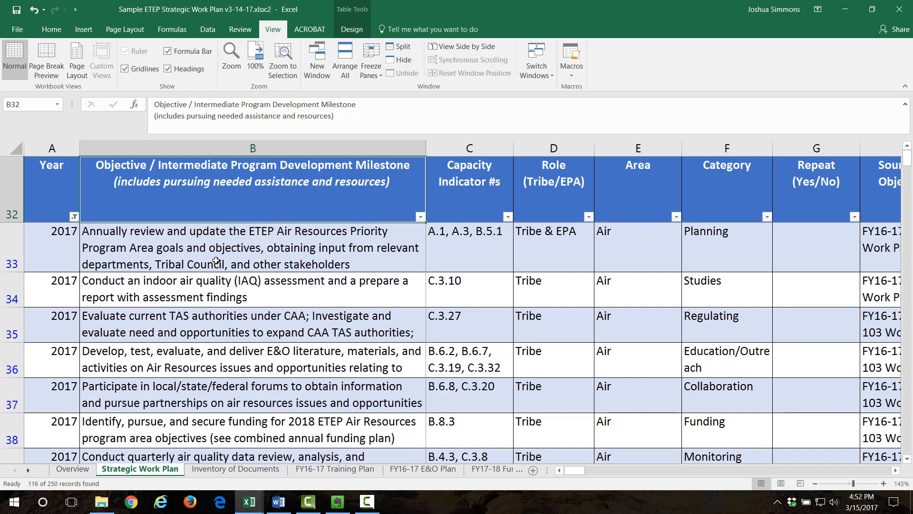
pyautogui.press('Right')
pyautogui.press('Right')
pyautogui.press('Right')
pyautogui.press('Right')
pyautogui.press('Right')
pyautogui.press('Right')
pyautogui.press('Right')
pyautogui.press('Right')
pyautogui.press('Right')
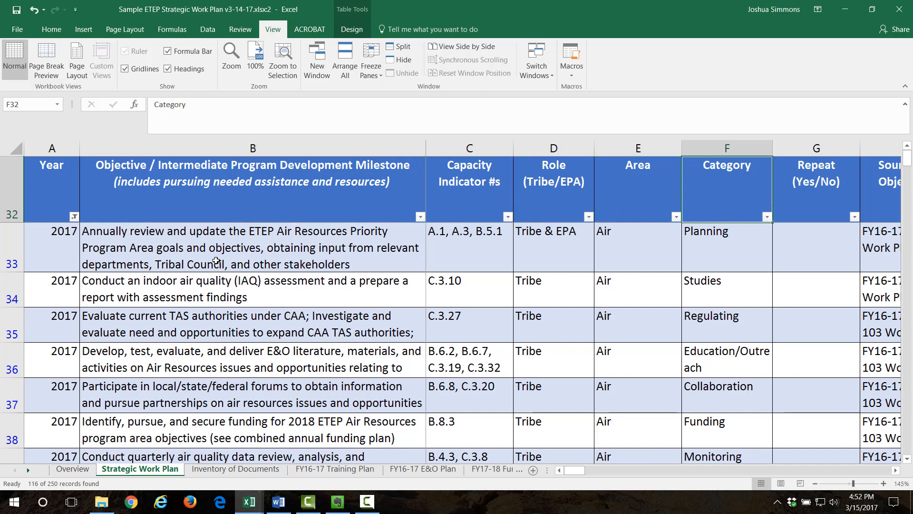
pyautogui.press('Right')
pyautogui.press('Right')
pyautogui.press('Right')
pyautogui.press('Right')
pyautogui.press('Right')
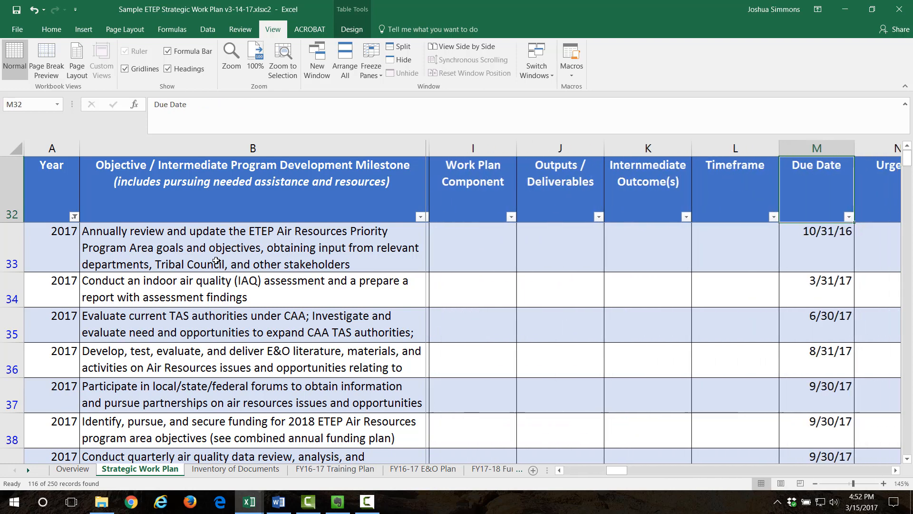
pyautogui.press('Right')
pyautogui.press('Right')
pyautogui.press('Right')
pyautogui.press('Right')
pyautogui.press('Right')
pyautogui.press('Right')
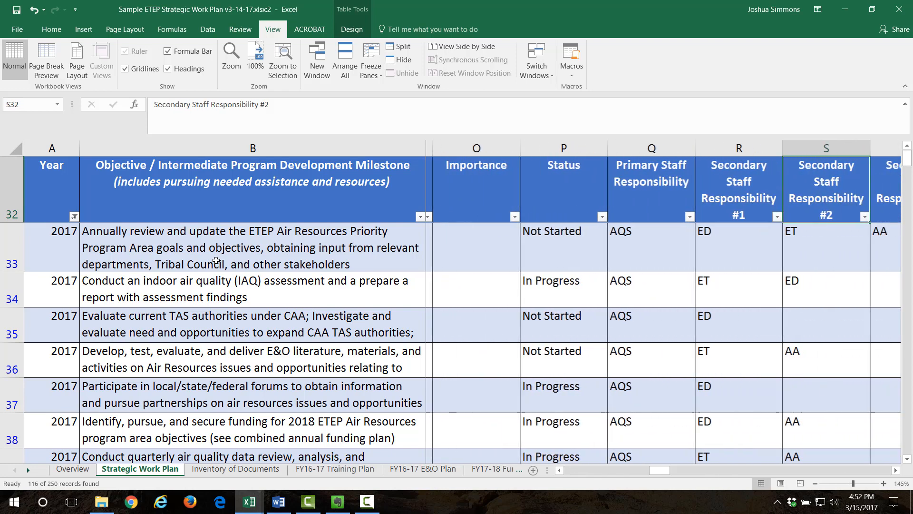
pyautogui.press('Right')
pyautogui.press('Right')
pyautogui.press('Right')
pyautogui.press('Right')
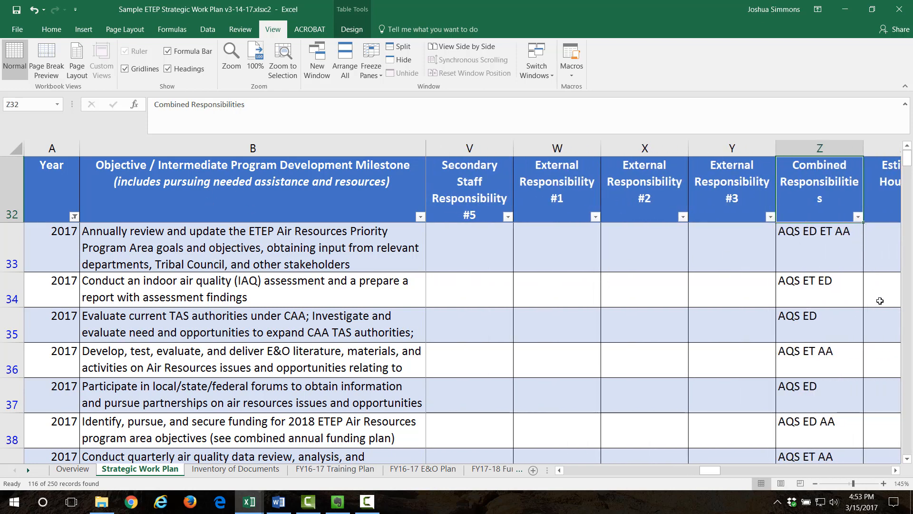
pyautogui.click(857, 219)
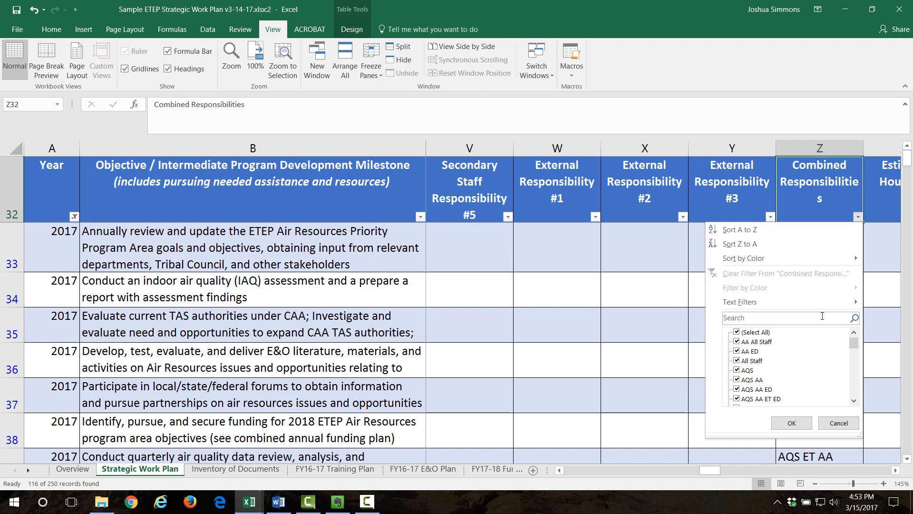
pyautogui.click(829, 314)
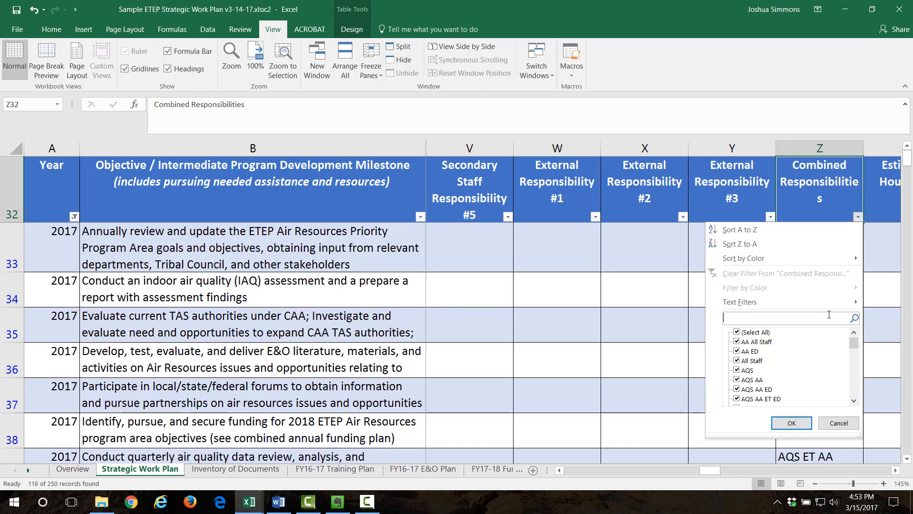
pyautogui.write('WRS')
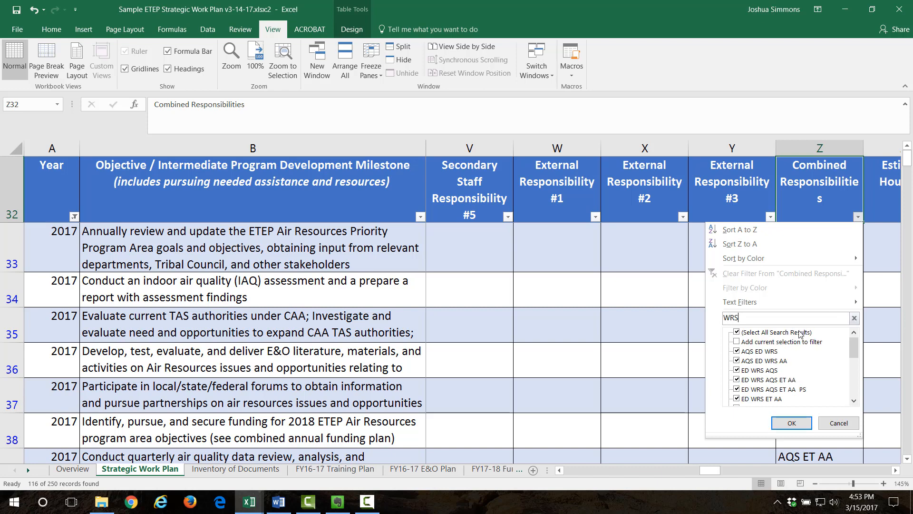
pyautogui.click(791, 423)
pyautogui.click(808, 241)
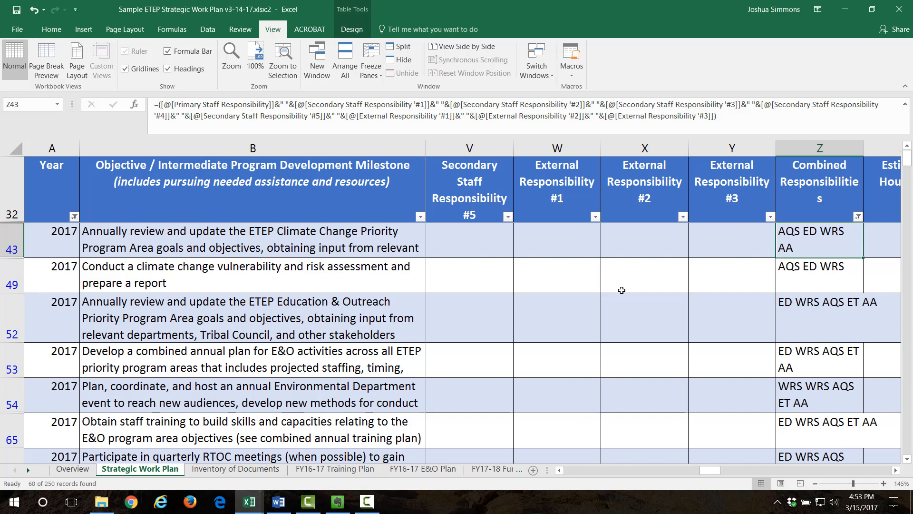
# Step: Examine the Status column's entries and its filter choices, leaving all of them included
pyautogui.click(637, 290)
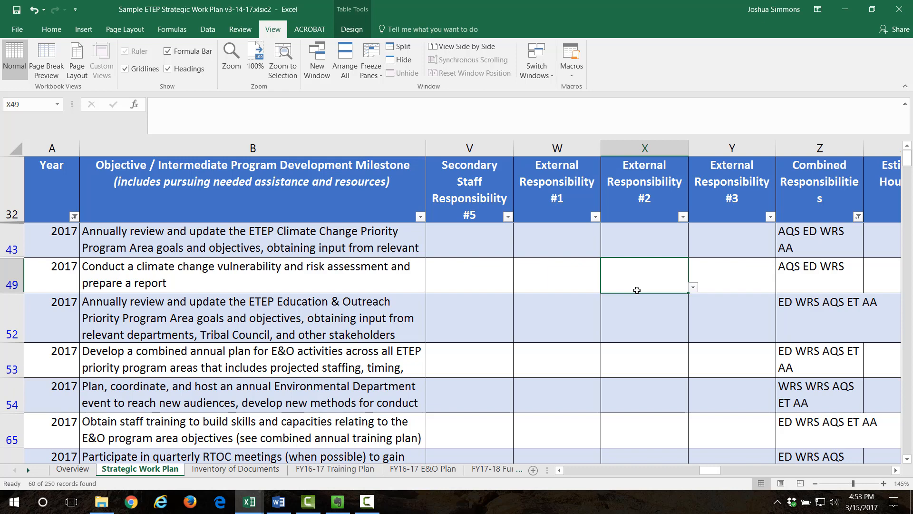
pyautogui.press('Left')
pyautogui.press('Left')
pyautogui.press('Left')
pyautogui.press('Left')
pyautogui.press('Left')
pyautogui.press('Left')
pyautogui.press('Left')
pyautogui.press('Left')
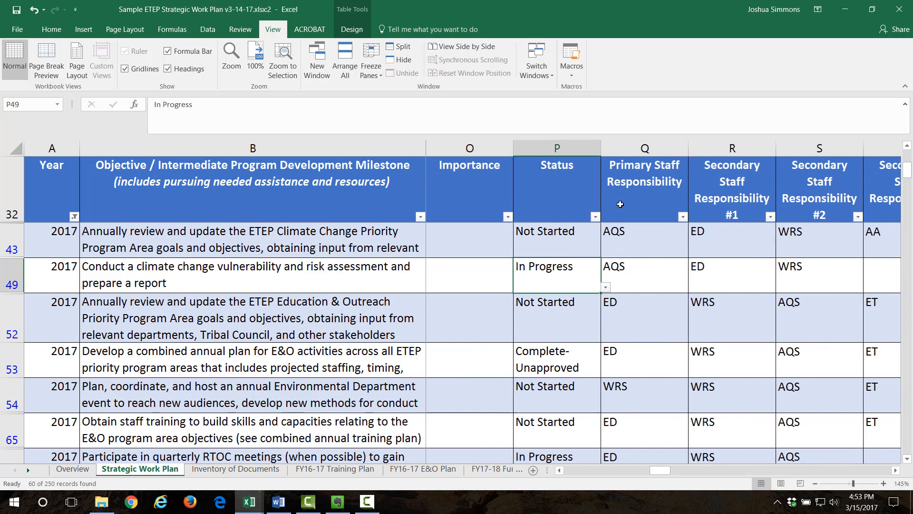
pyautogui.press('Down')
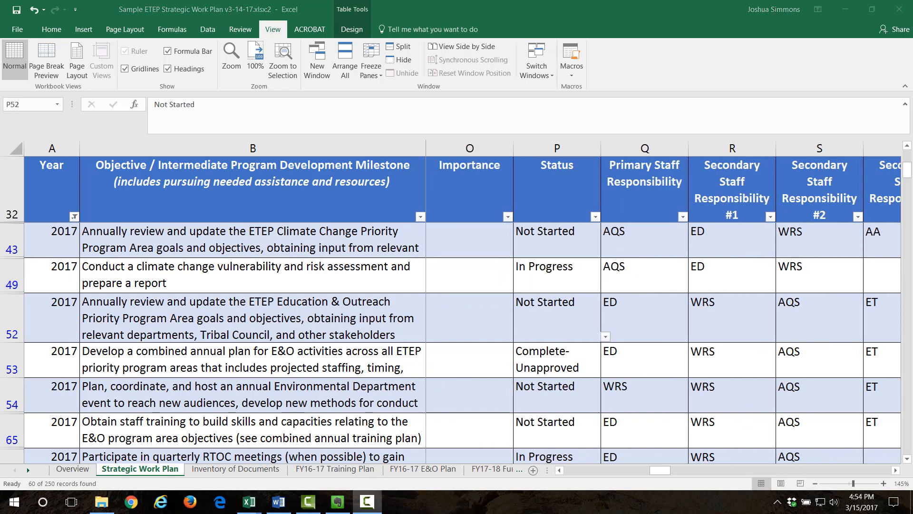
pyautogui.click(598, 217)
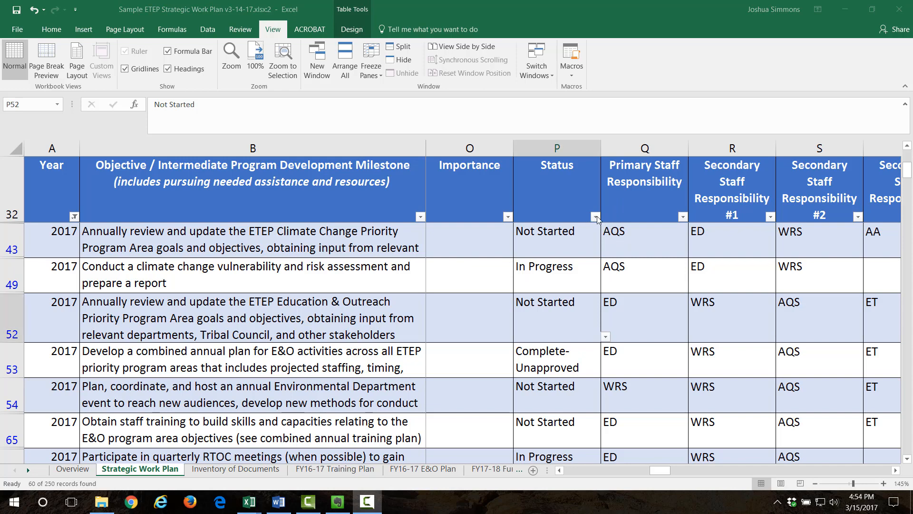
pyautogui.click(597, 216)
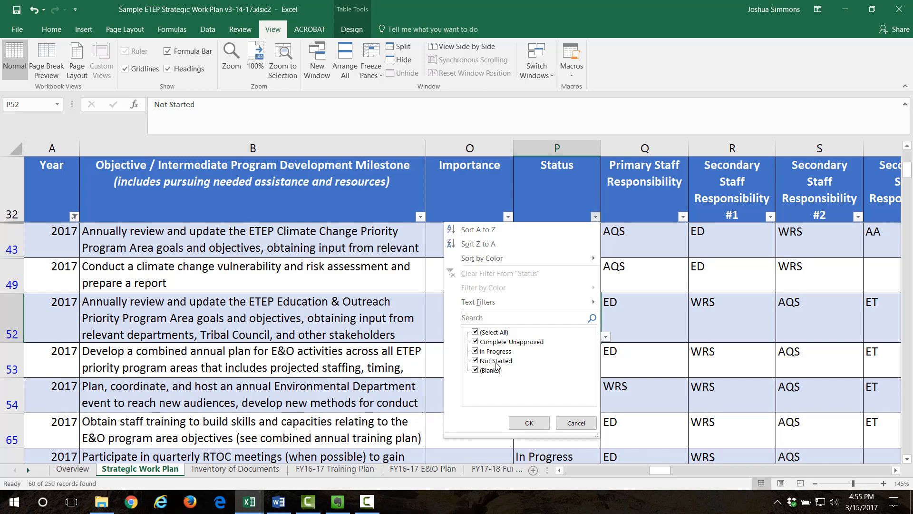
pyautogui.click(530, 424)
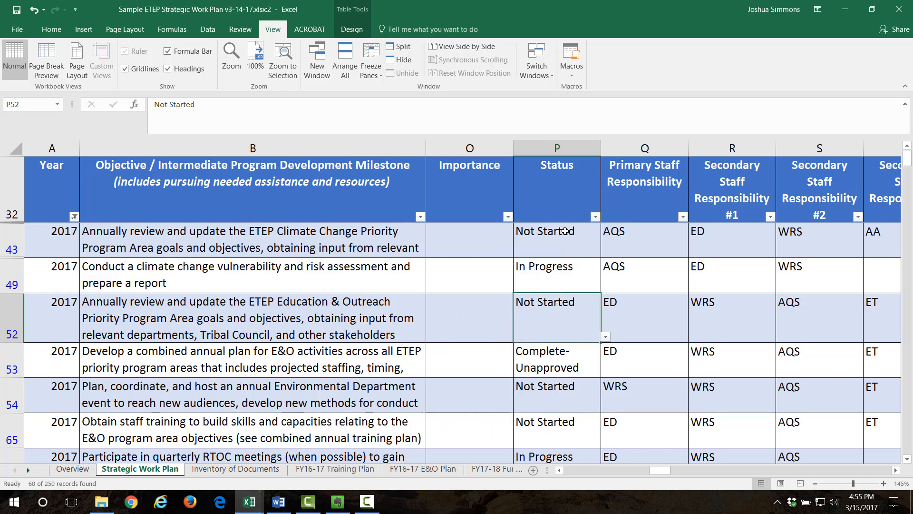
# Step: Set the status of the Education & Outreach annual review objective in row 52 to Complete-Approved
pyautogui.click(606, 336)
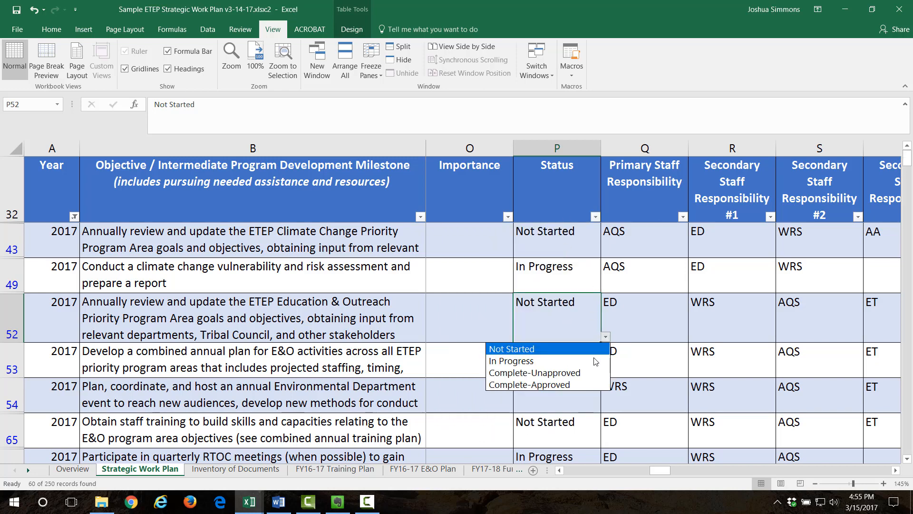
pyautogui.press('Escape')
pyautogui.click(522, 389)
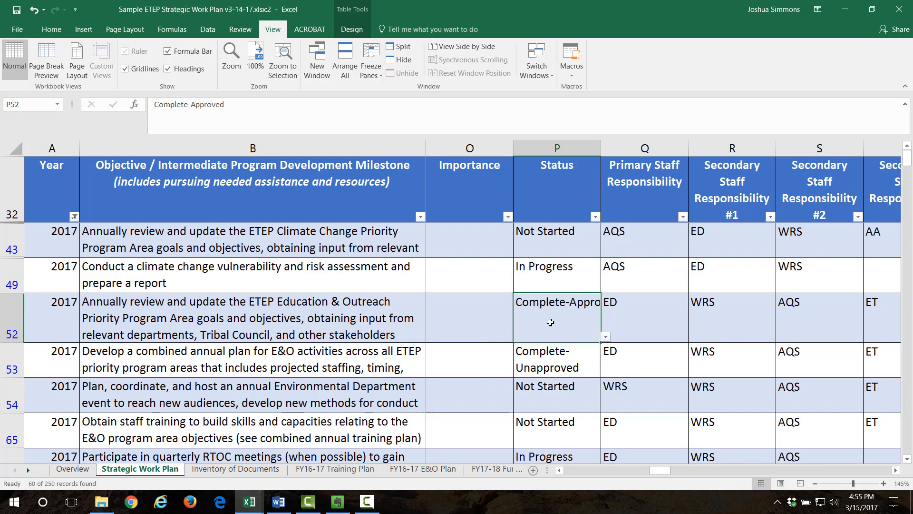
pyautogui.click(658, 326)
pyautogui.click(558, 313)
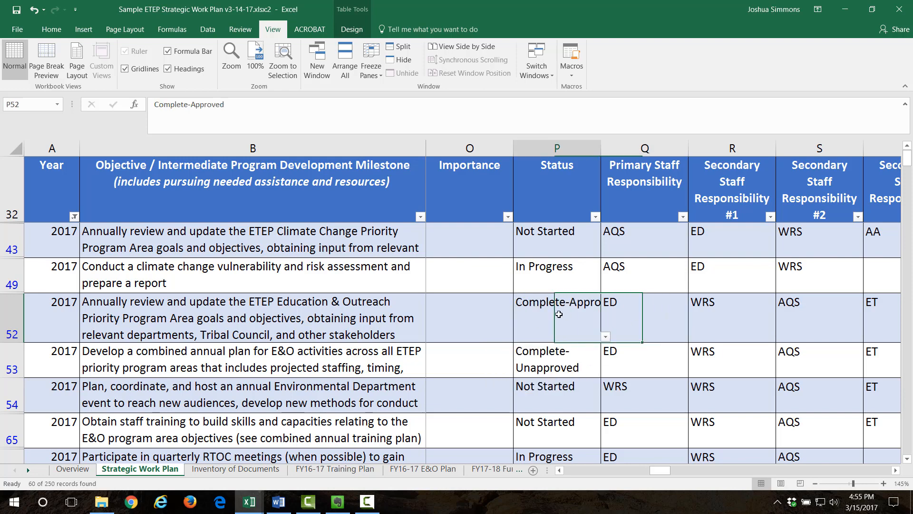
# Step: Filter the Status column to exclude Complete-Approved objectives
pyautogui.click(595, 217)
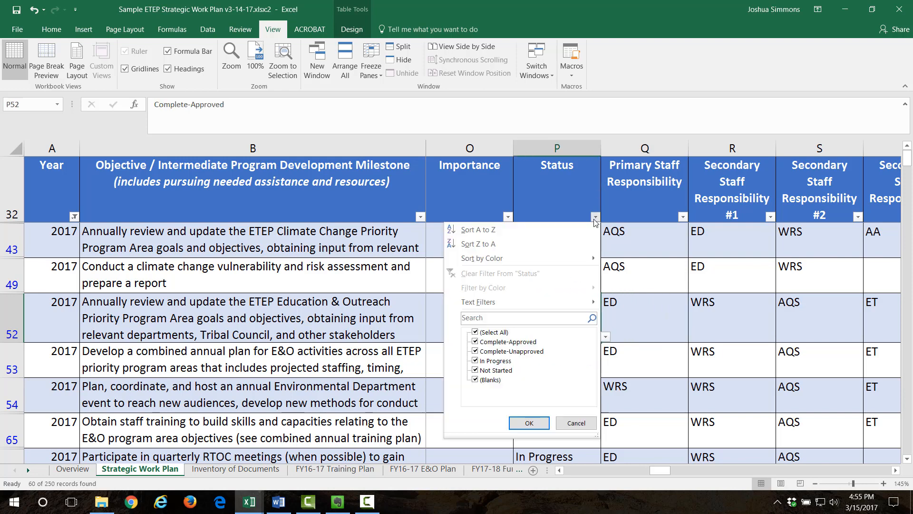
pyautogui.click(486, 341)
pyautogui.click(529, 423)
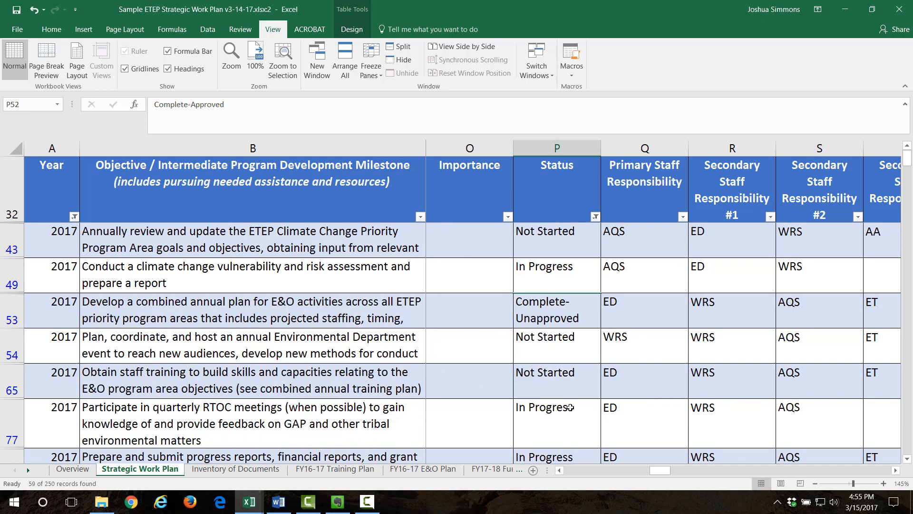
# Step: Undo the Status filter and the Complete-Approved entry for the Education & Outreach objective in row 52
pyautogui.hotkey('ctrl', 'z')
pyautogui.hotkey('ctrl', 'z')
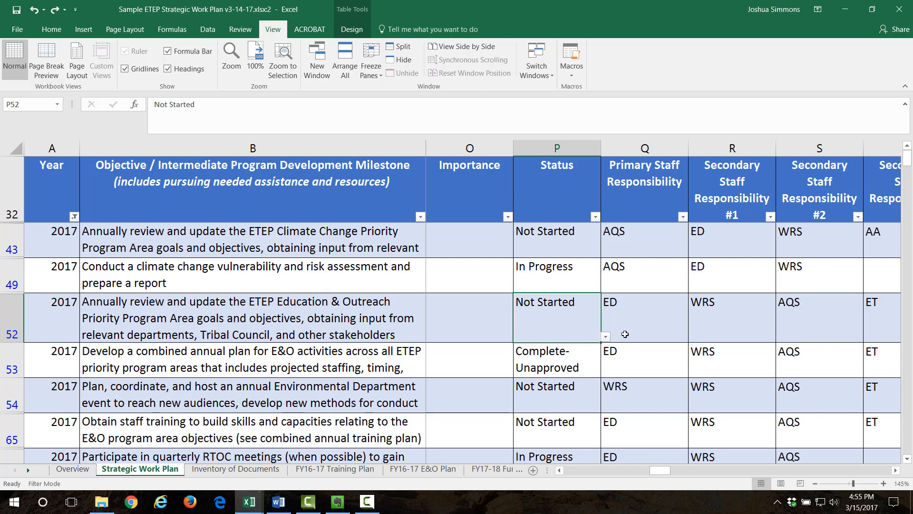
pyautogui.hotkey('alt', 'Tab')
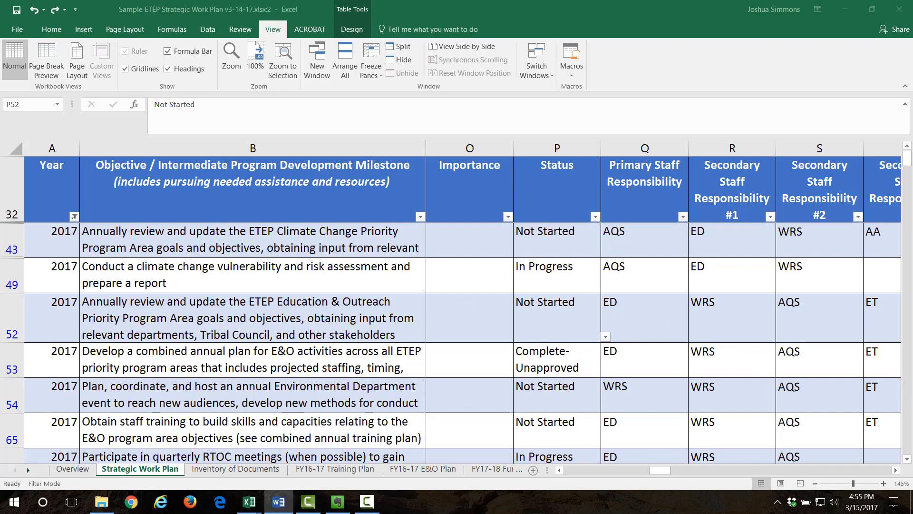
pyautogui.click(214, 31)
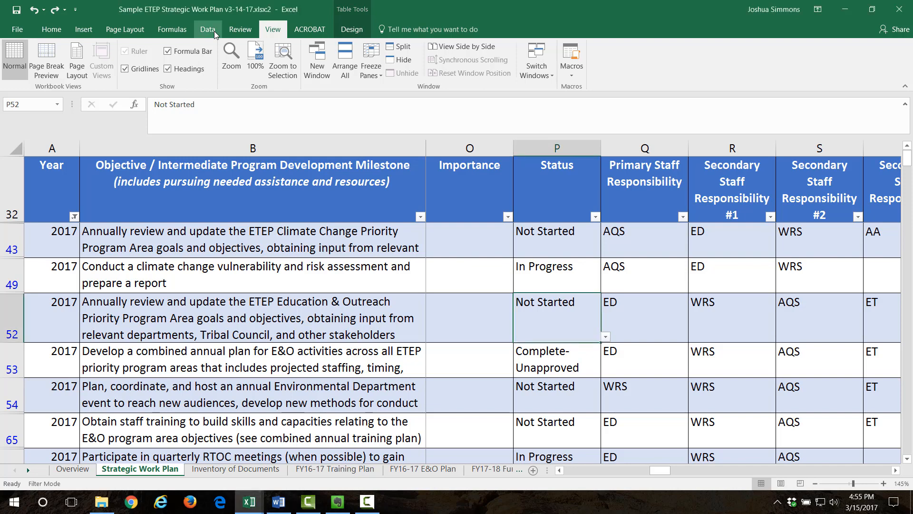
# Step: Start a custom sort of the objectives table with Year, smallest to largest, as the first sort level
pyautogui.click(214, 31)
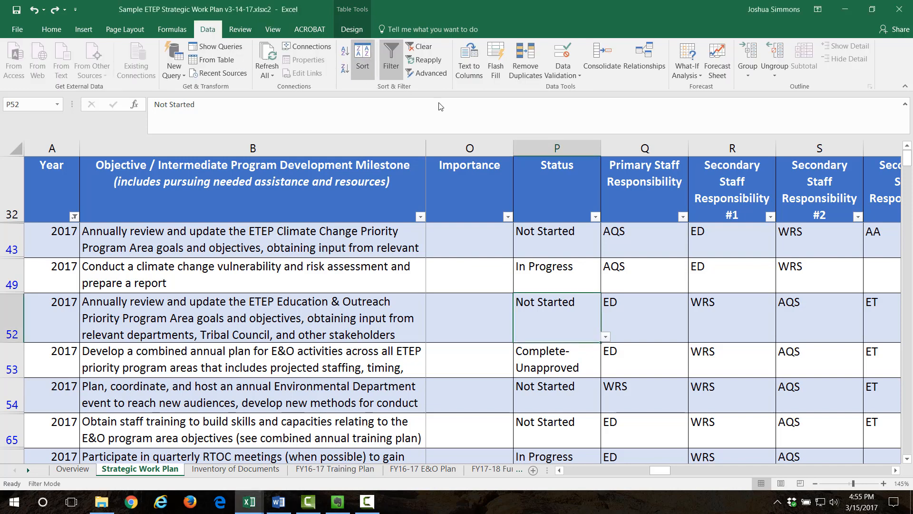
pyautogui.click(362, 65)
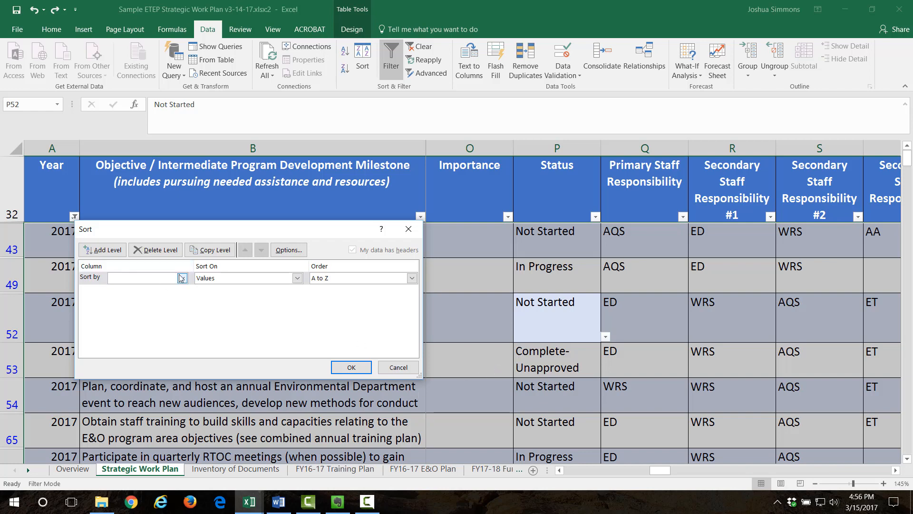
pyautogui.click(162, 278)
pyautogui.click(176, 285)
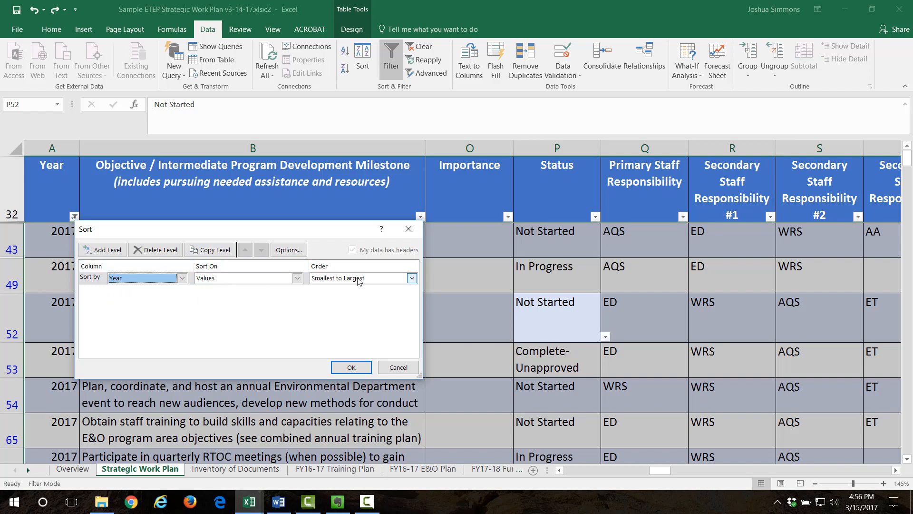
# Step: Add sort levels for Area from A to Z and Due Date from oldest to newest, and apply the sort
pyautogui.click(105, 250)
pyautogui.click(182, 291)
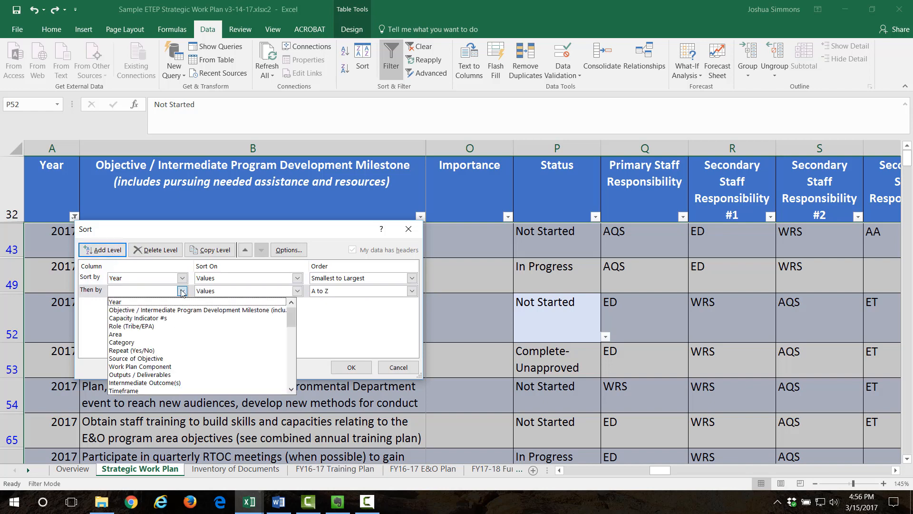
pyautogui.click(163, 335)
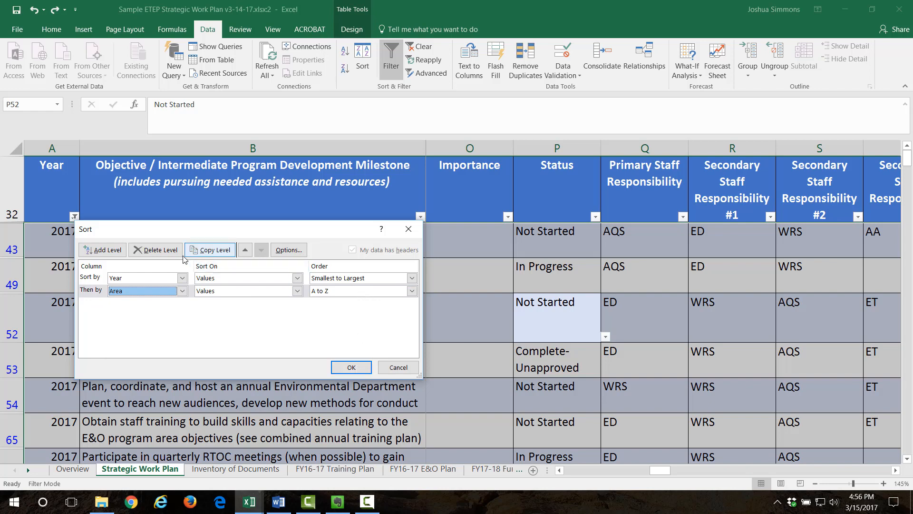
pyautogui.click(119, 251)
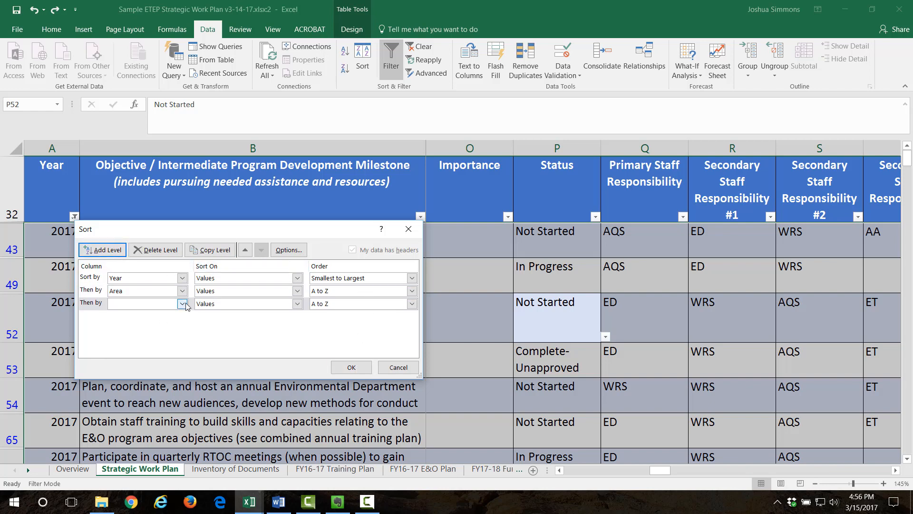
pyautogui.click(182, 304)
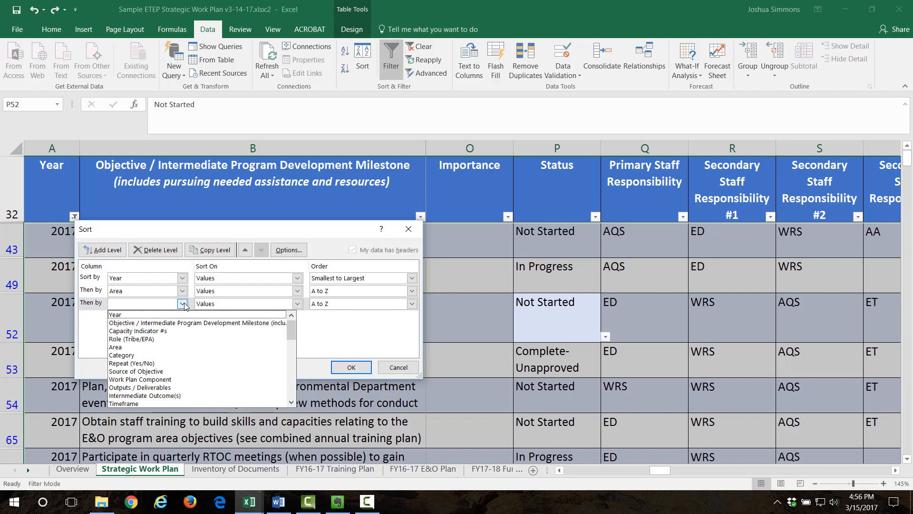
pyautogui.scroll(-2, 163, 385)
pyautogui.click(166, 381)
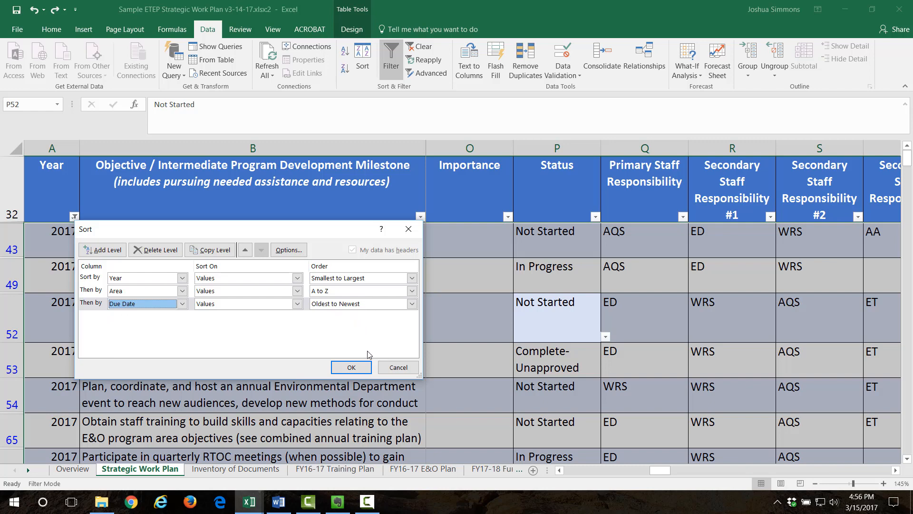
pyautogui.click(351, 368)
pyautogui.click(330, 357)
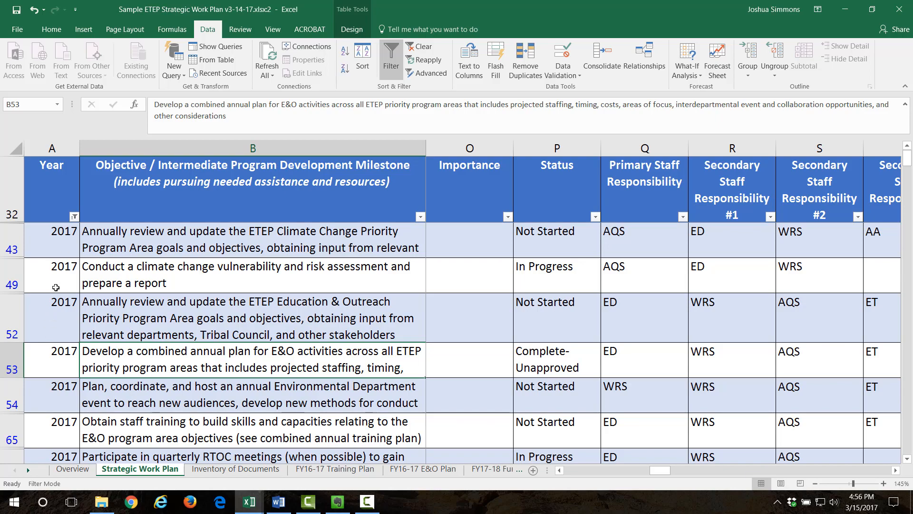
# Step: Examine the sorted objectives, checking how the rows are ordered by year and by program area
pyautogui.scroll(-10, 56, 288)
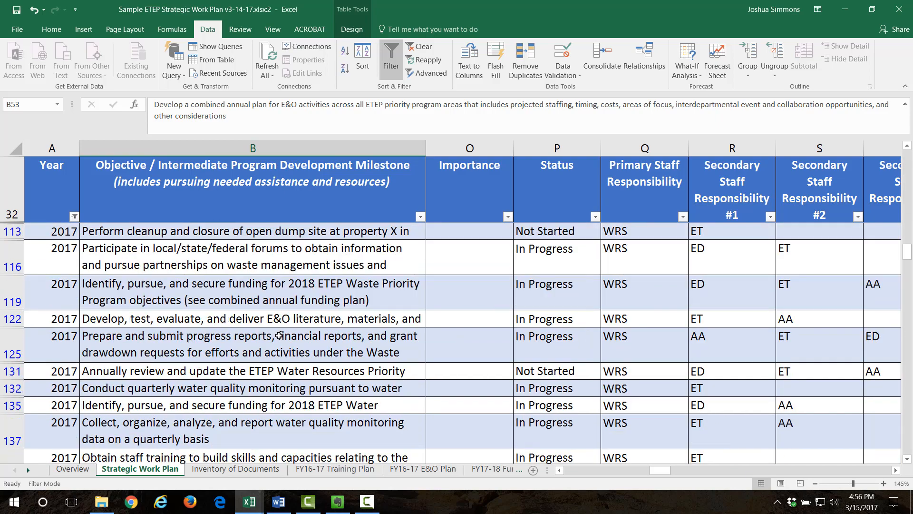
pyautogui.scroll(10, 506, 314)
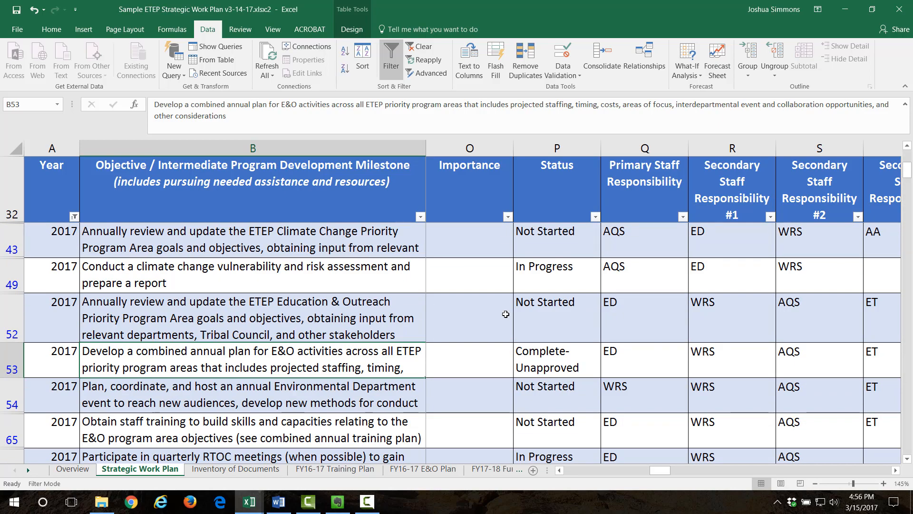
pyautogui.click(505, 314)
pyautogui.press('Left')
pyautogui.press('Left')
pyautogui.press('Left')
pyautogui.press('Left')
pyautogui.press('Left')
pyautogui.press('Left')
pyautogui.press('Left')
pyautogui.press('Left')
pyautogui.press('Left')
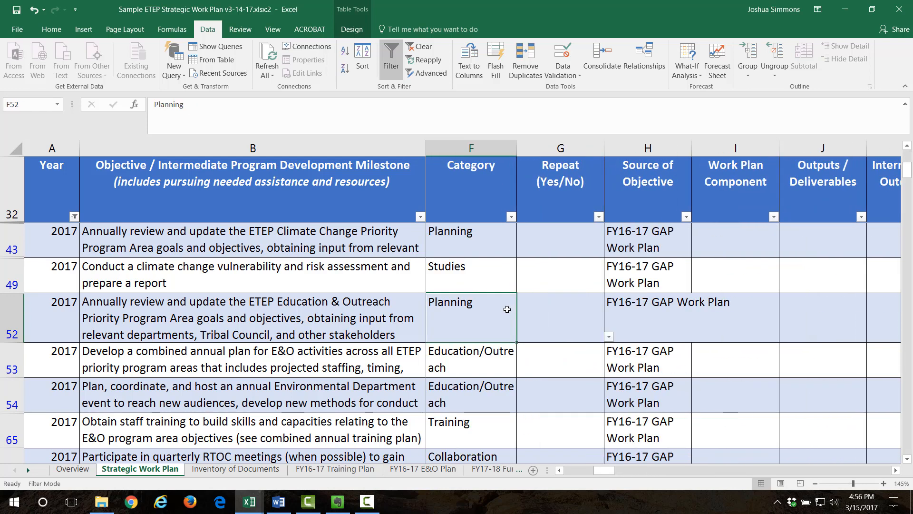
pyautogui.press('Left')
pyautogui.press('Left')
pyautogui.press('Left')
pyautogui.press('Left')
pyautogui.press('Left')
pyautogui.press('Right')
pyautogui.press('Right')
pyautogui.press('Right')
pyautogui.press('Right')
pyautogui.press('Up')
pyautogui.press('Up')
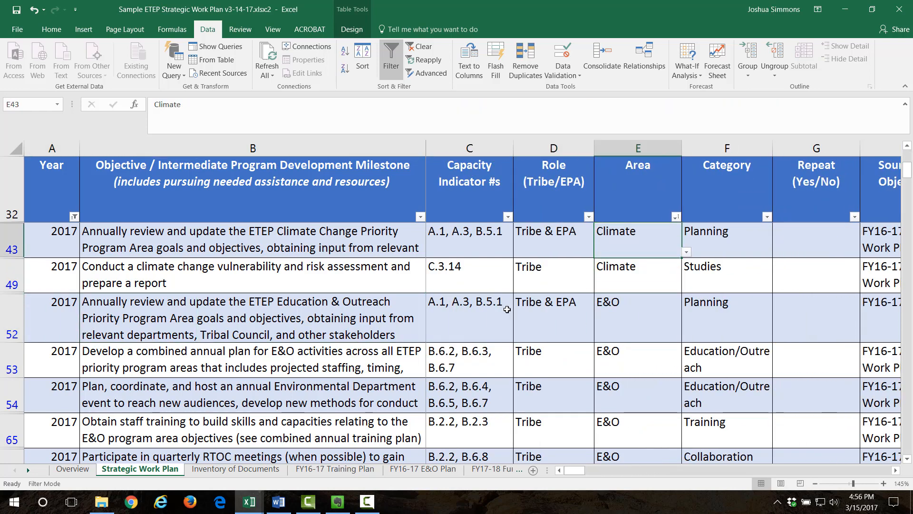
pyautogui.press('Down')
pyautogui.press('Right')
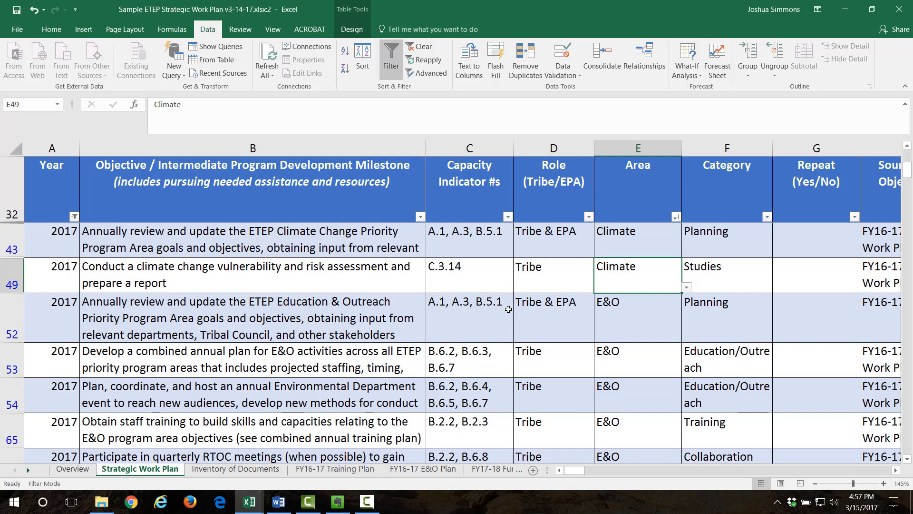
pyautogui.press('F10')
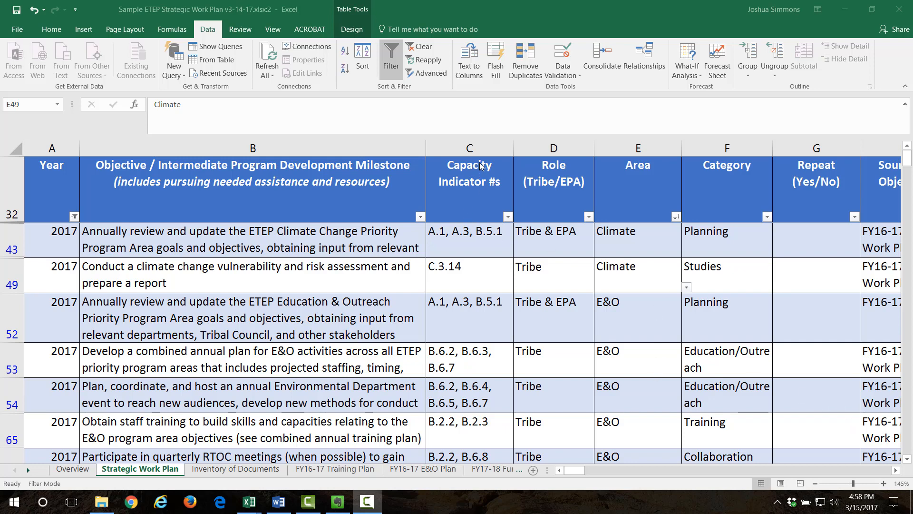
pyautogui.click(486, 146)
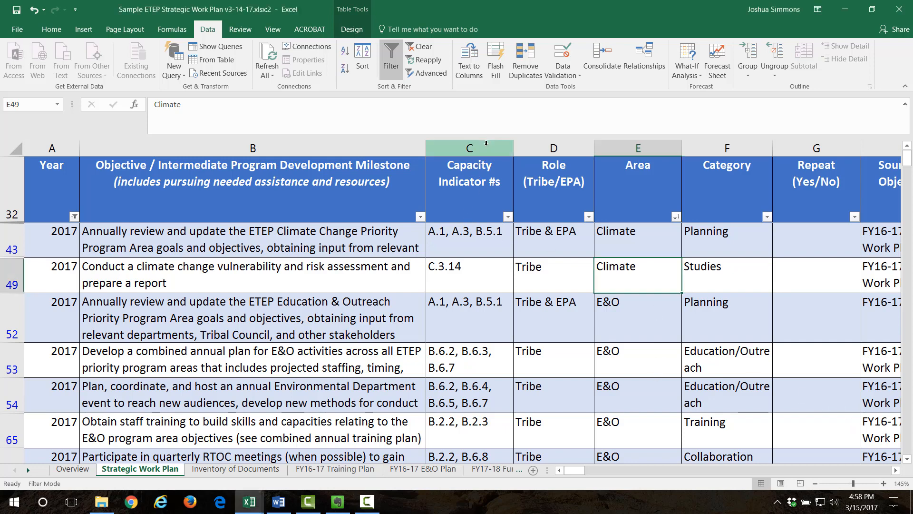
pyautogui.keyDown('shift'); pyautogui.click(552, 148); pyautogui.keyUp('shift')
pyautogui.rightClick(549, 147)
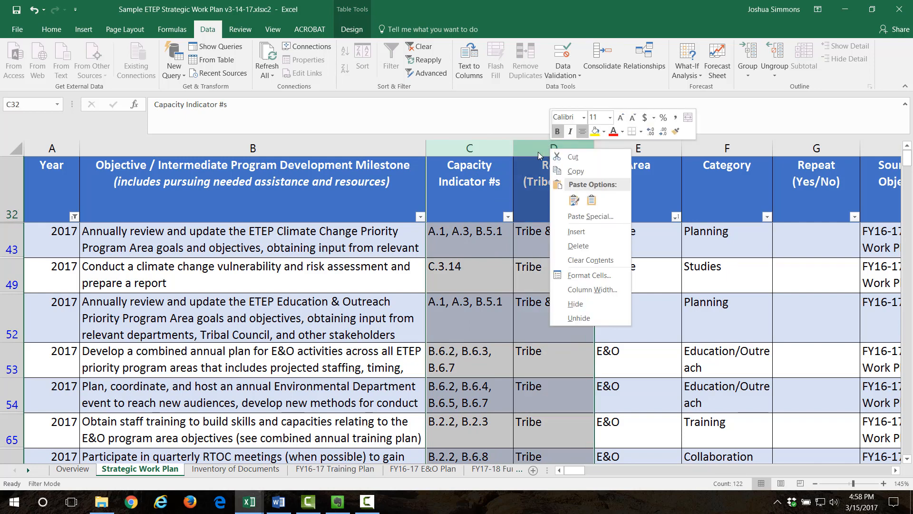
pyautogui.press('Escape')
# Step: Hide the Capacity Indicator #s and Role (Tribe/EPA) columns, C and D
pyautogui.click(485, 147)
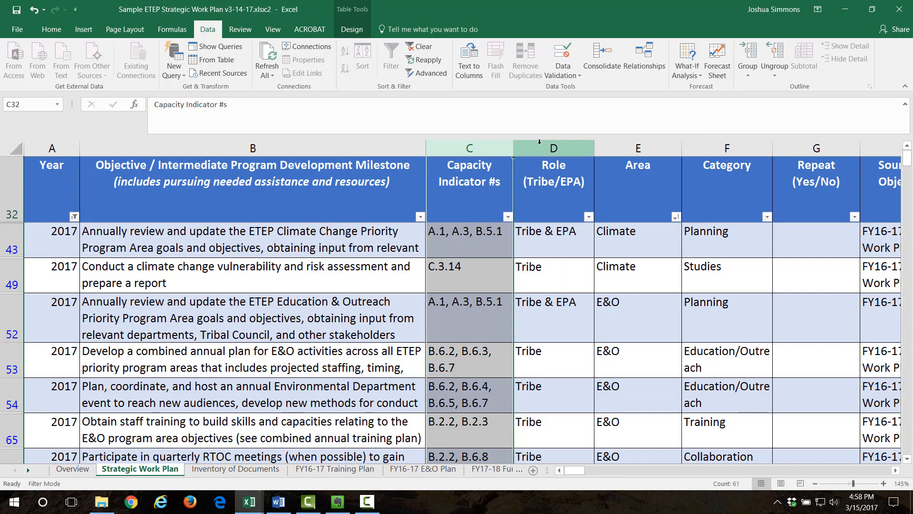
pyautogui.keyDown('shift'); pyautogui.click(539, 142); pyautogui.keyUp('shift')
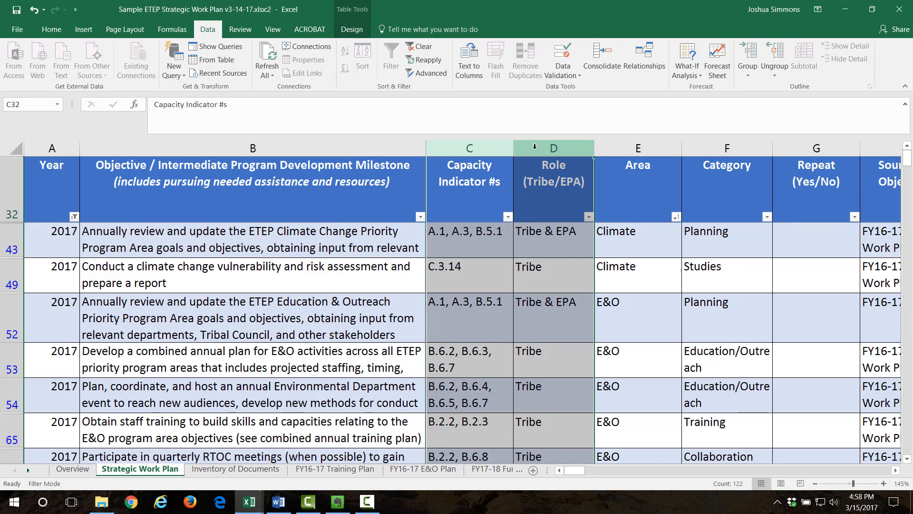
pyautogui.rightClick(535, 146)
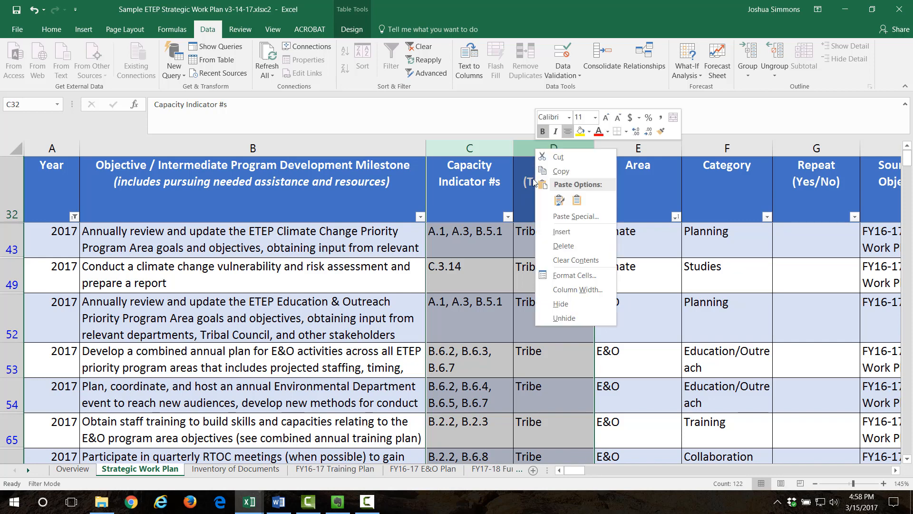
pyautogui.click(561, 304)
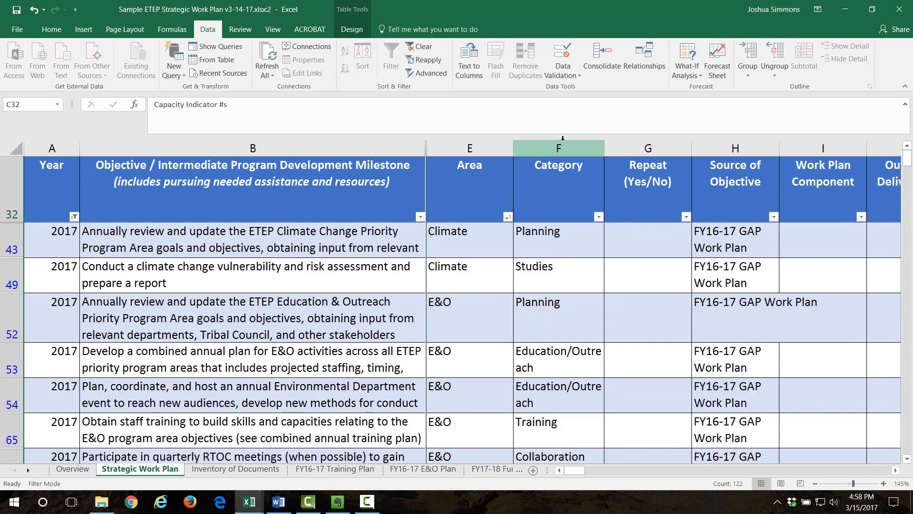
# Step: Hide columns F through L, from Category to Timeframe
pyautogui.click(561, 149)
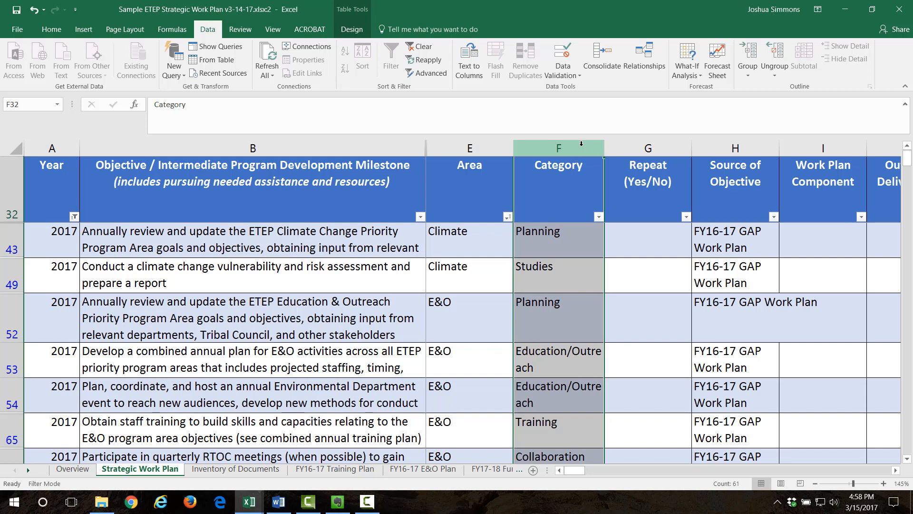
pyautogui.hotkey('shift', 'Right')
pyautogui.hotkey('shift', 'Right')
pyautogui.hotkey('shift', 'Right')
pyautogui.hotkey('shift', 'Right')
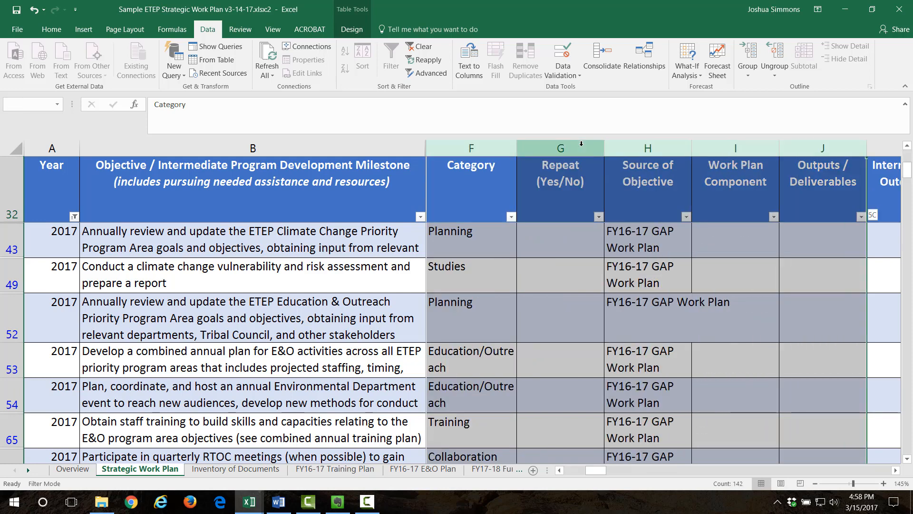
pyautogui.hotkey('shift', 'Right')
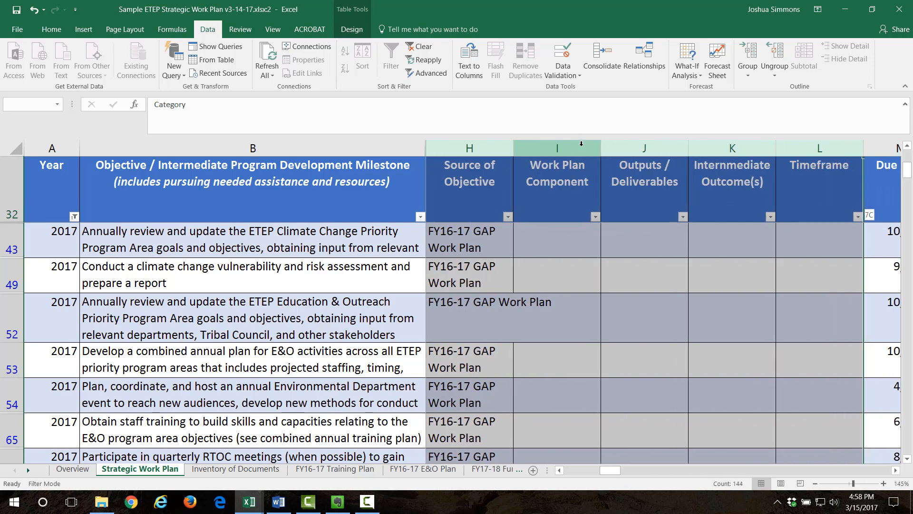
pyautogui.hotkey('shift', 'Right')
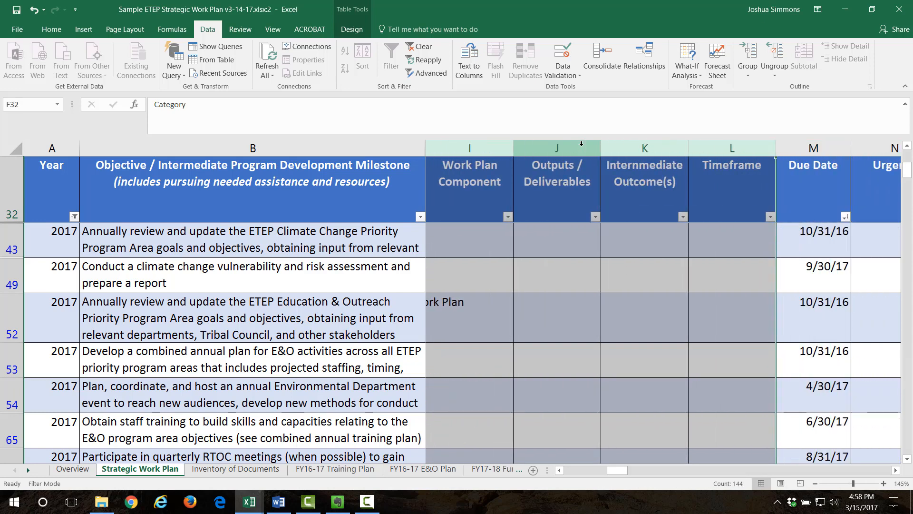
pyautogui.rightClick(711, 149)
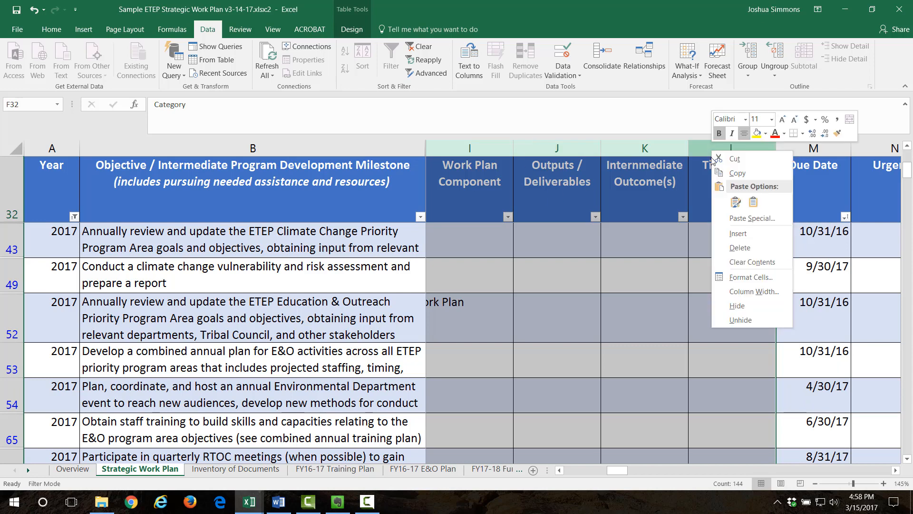
pyautogui.click(737, 306)
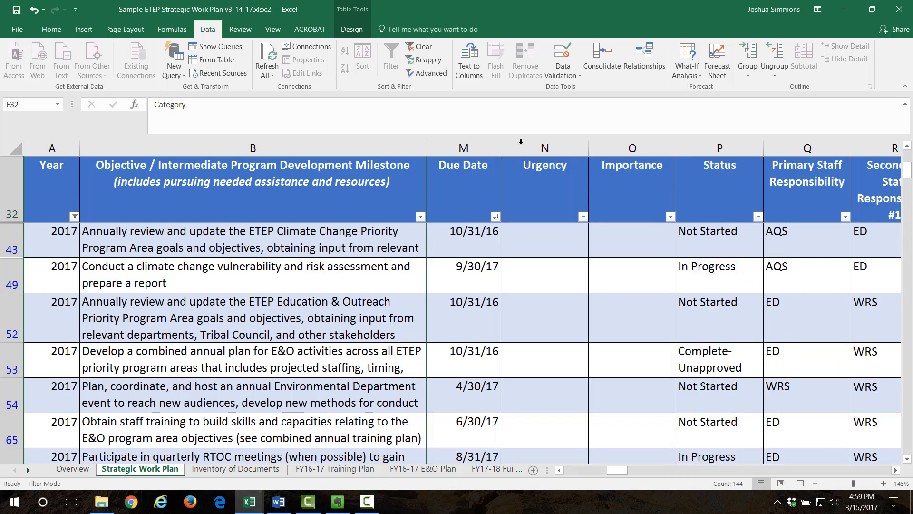
# Step: Hide the Urgency and Importance columns, N and O
pyautogui.click(543, 148)
pyautogui.moveTo(543, 148); pyautogui.dragTo(658, 146)
pyautogui.rightClick(658, 147)
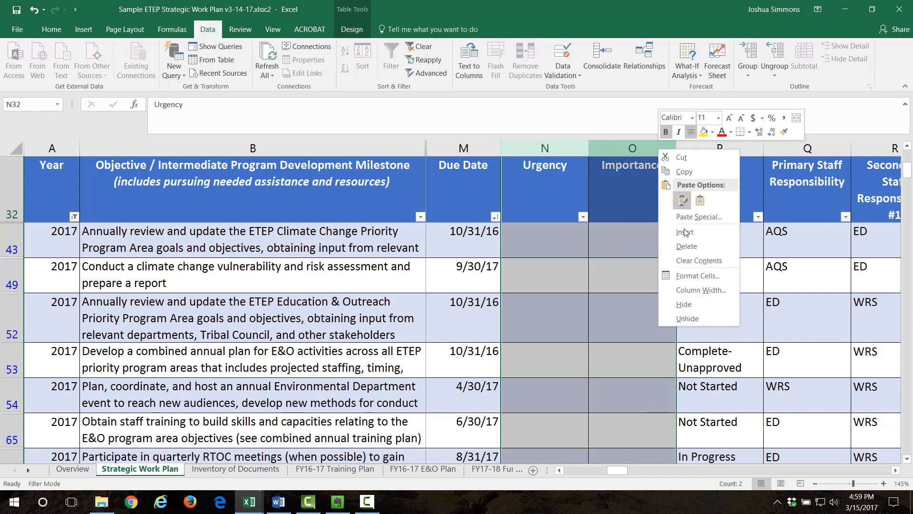
pyautogui.click(689, 306)
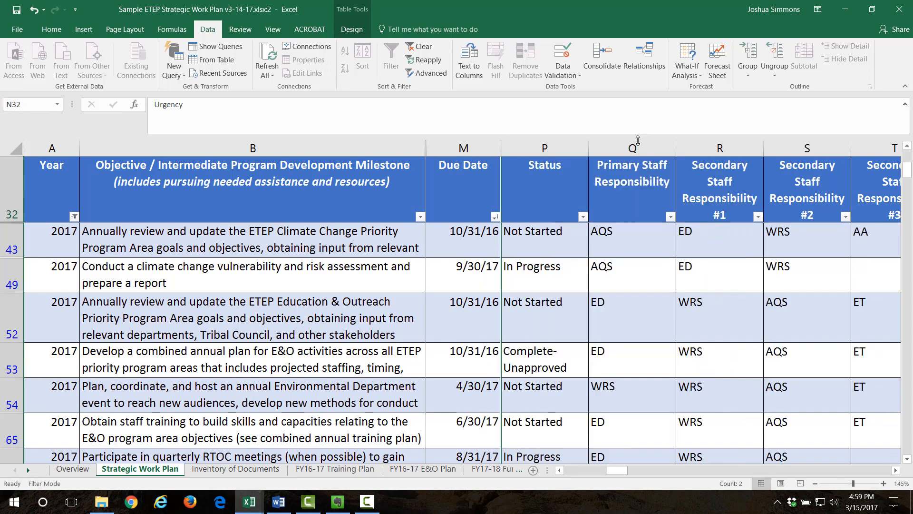
# Step: Hide columns Q through Y, from Primary Staff Responsibility to External Responsibility #3
pyautogui.click(641, 142)
pyautogui.hotkey('shift', 'Right')
pyautogui.hotkey('shift', 'Right')
pyautogui.hotkey('shift', 'Right')
pyautogui.hotkey('shift', 'Right')
pyautogui.hotkey('shift', 'Right')
pyautogui.hotkey('shift', 'Right')
pyautogui.hotkey('shift', 'Right')
pyautogui.hotkey('shift', 'Right')
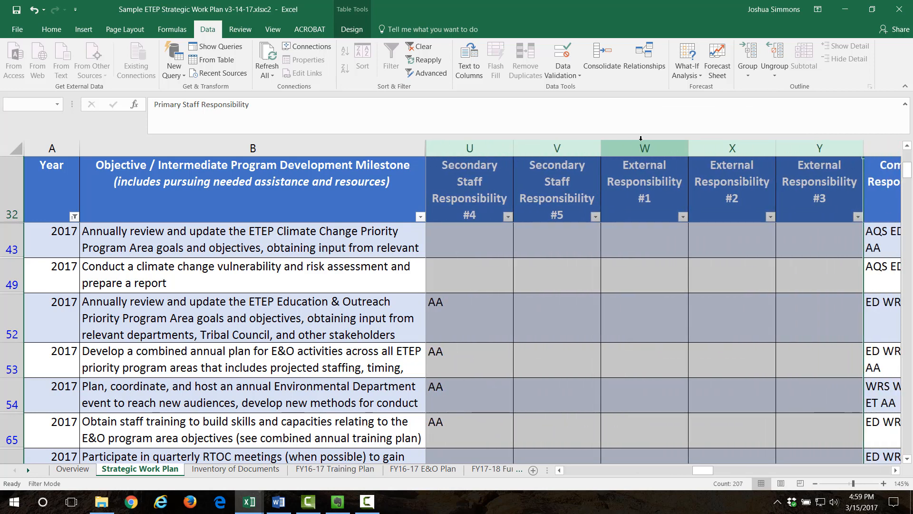
pyautogui.rightClick(832, 149)
pyautogui.click(789, 309)
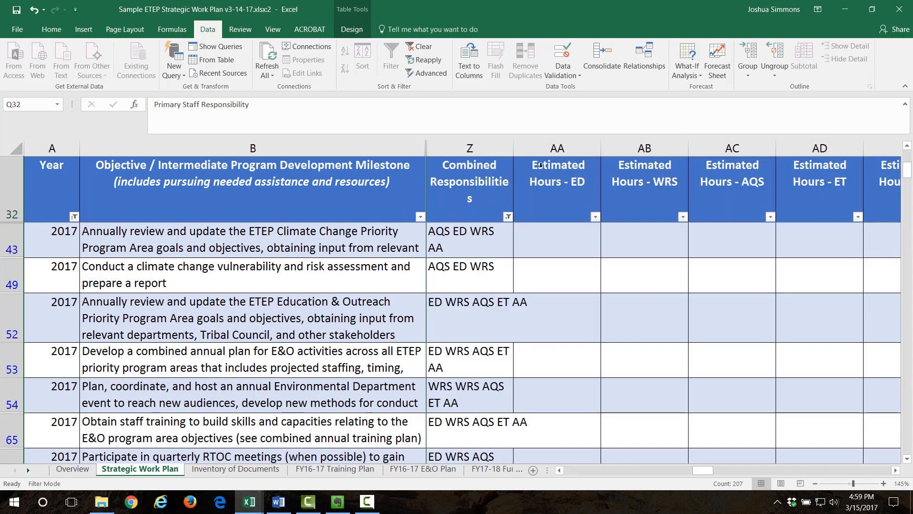
# Step: Hide columns AA through AP, from Estimated Hours - ED to Estimated Cost
pyautogui.click(570, 148)
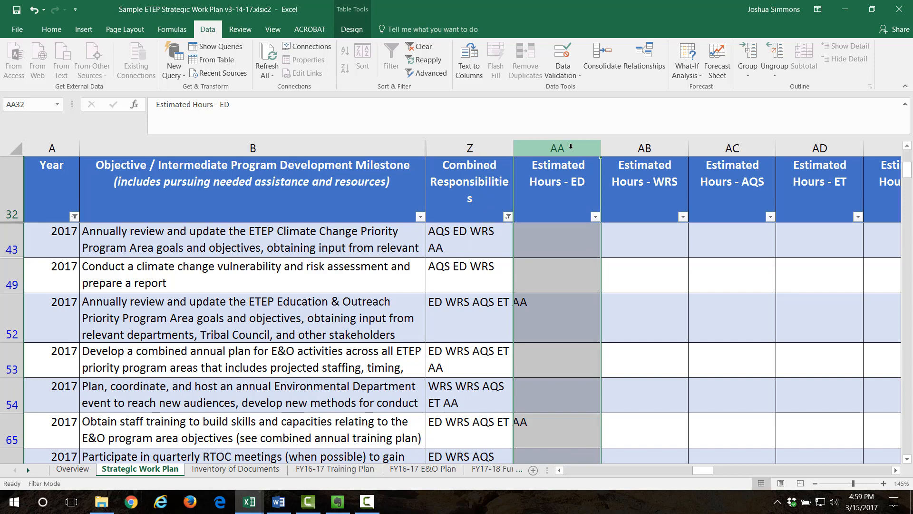
pyautogui.hotkey('shift', 'Right')
pyautogui.hotkey('shift', 'Right')
pyautogui.hotkey('shift', 'Right')
pyautogui.hotkey('shift', 'Right')
pyautogui.hotkey('shift', 'Right')
pyautogui.hotkey('shift', 'Right')
pyautogui.hotkey('shift', 'Right')
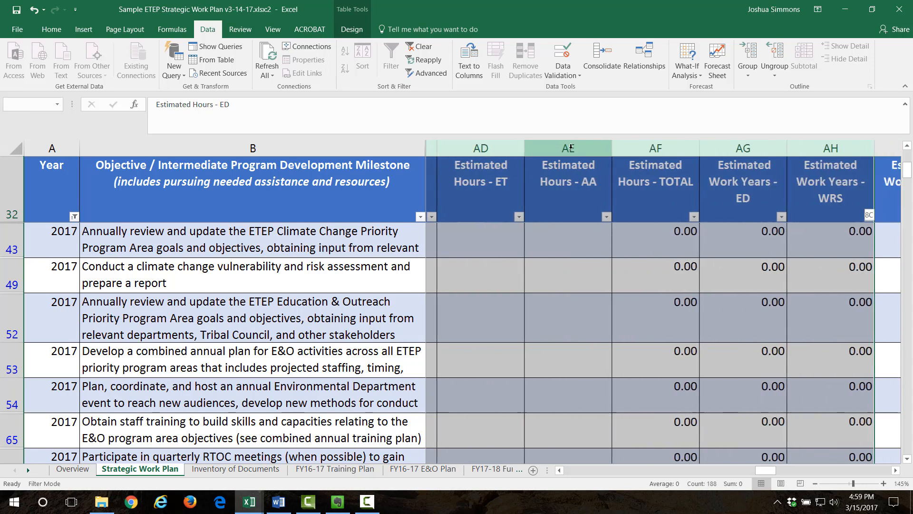
pyautogui.hotkey('shift', 'Right')
pyautogui.hotkey('shift', 'Right')
pyautogui.hotkey('shift', 'Right')
pyautogui.hotkey('shift', 'Right')
pyautogui.hotkey('shift', 'Right')
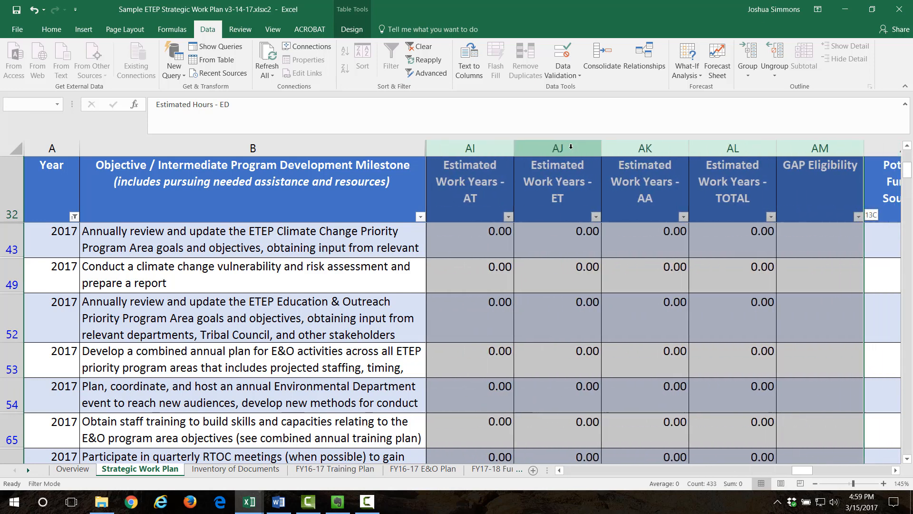
pyautogui.hotkey('shift', 'Right')
pyautogui.hotkey('shift', 'Right')
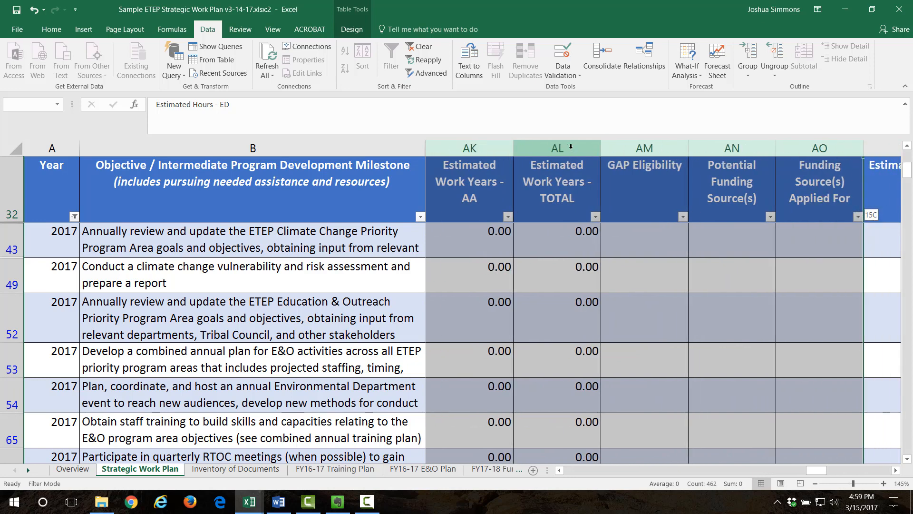
pyautogui.hotkey('shift', 'Right')
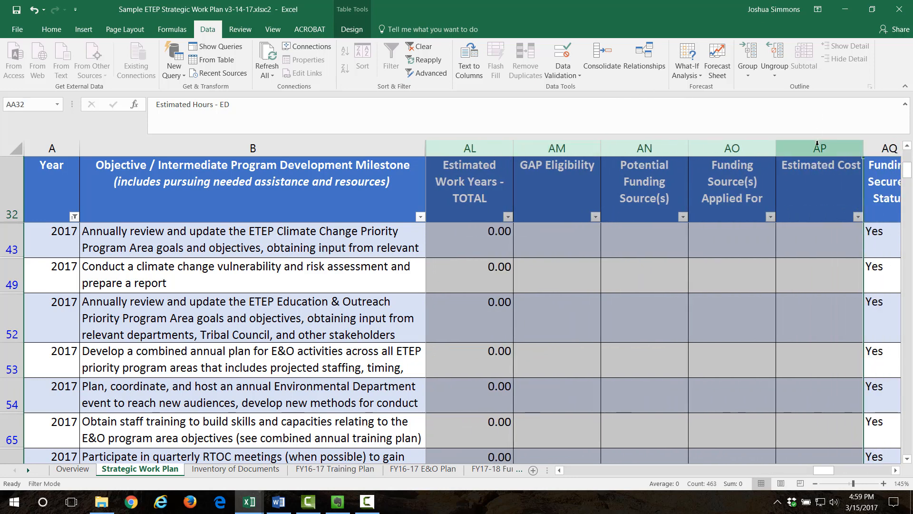
pyautogui.rightClick(817, 143)
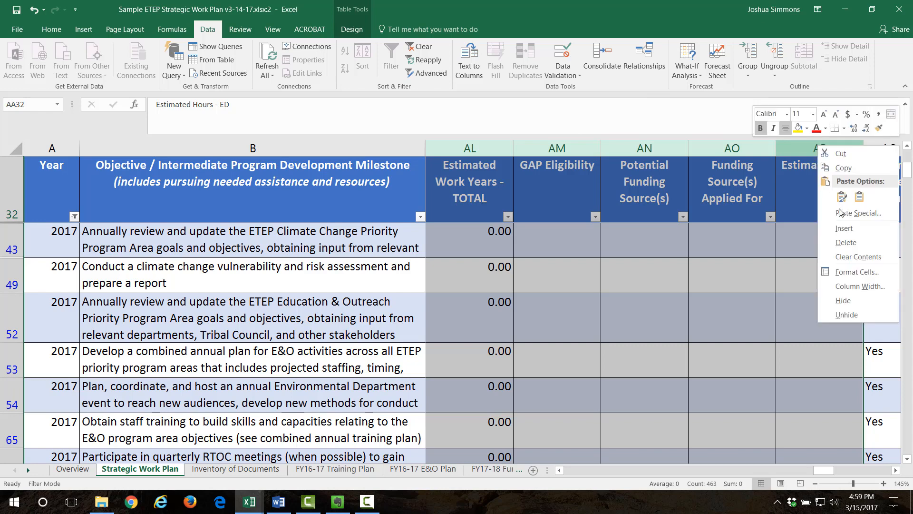
pyautogui.click(846, 301)
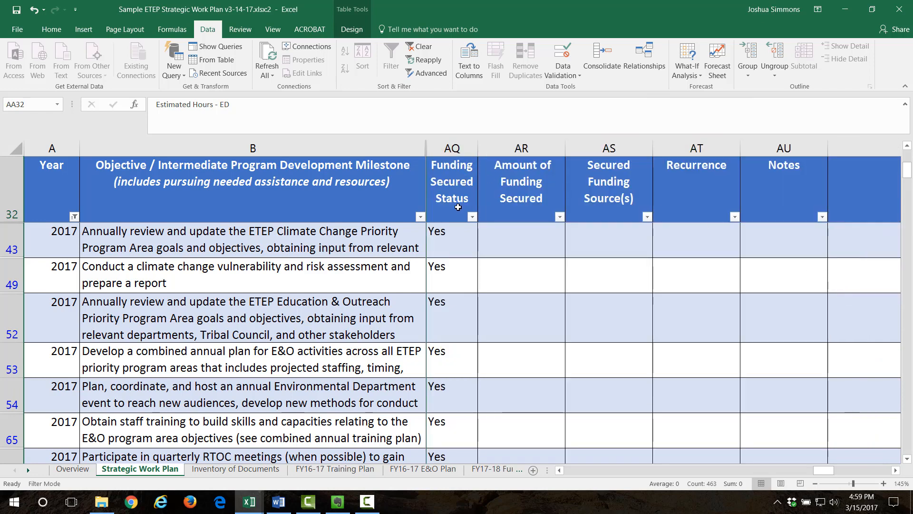
# Step: Hide columns AR through AT: Amount of Funding Secured, Secured Funding Source(s) and Recurrence
pyautogui.click(523, 152)
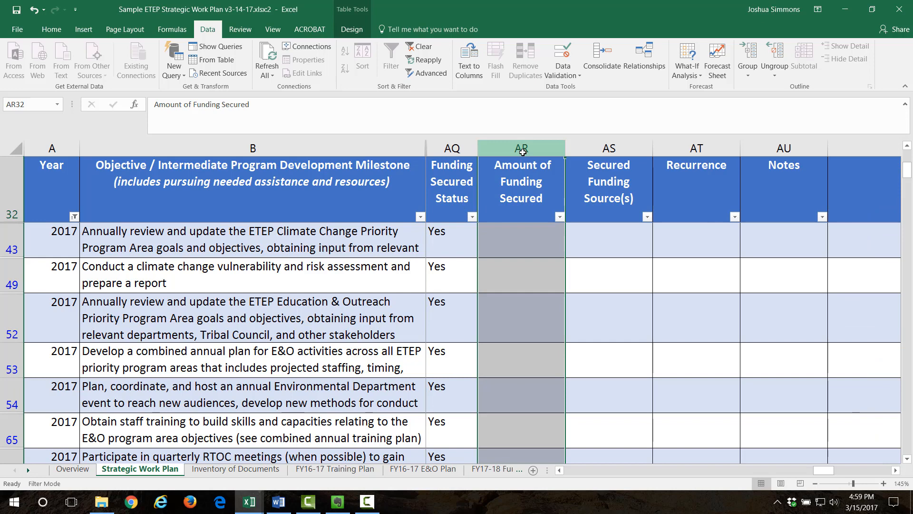
pyautogui.moveTo(523, 151); pyautogui.dragTo(709, 157)
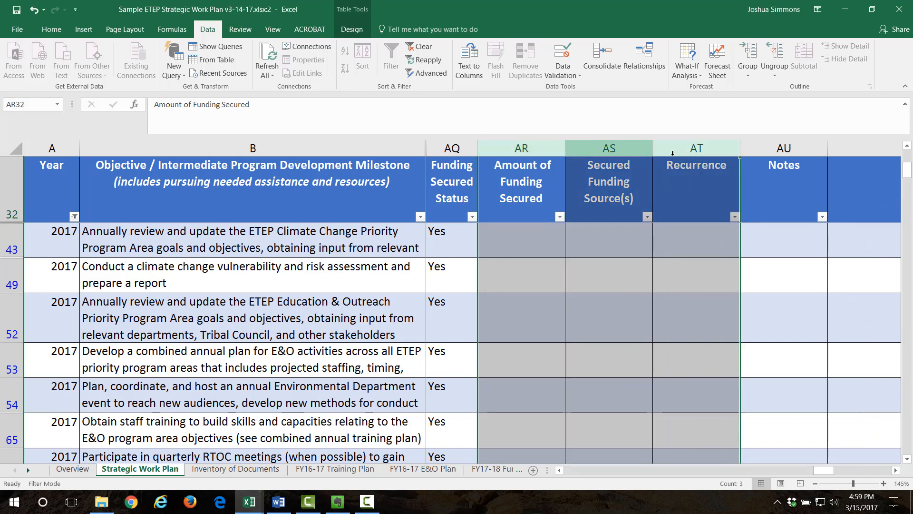
pyautogui.rightClick(713, 151)
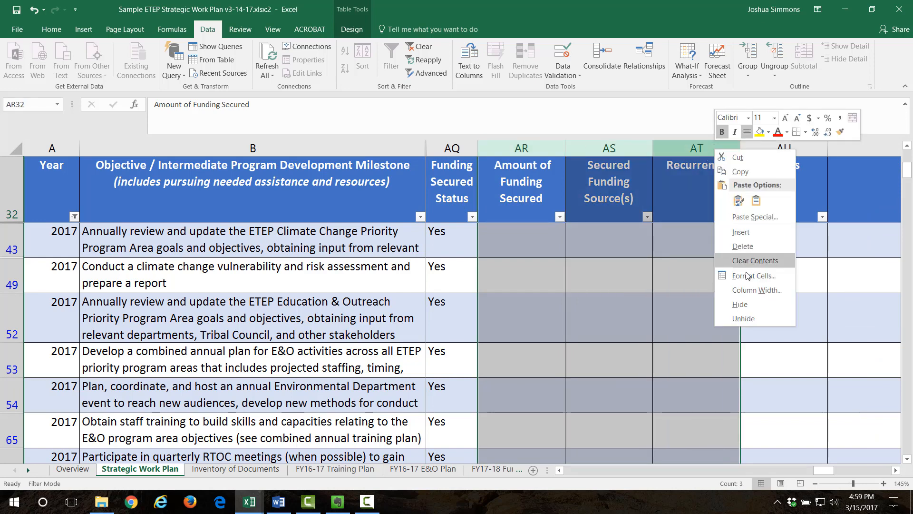
pyautogui.click(753, 307)
# Step: Hide the Links / References column, AV
pyautogui.click(721, 152)
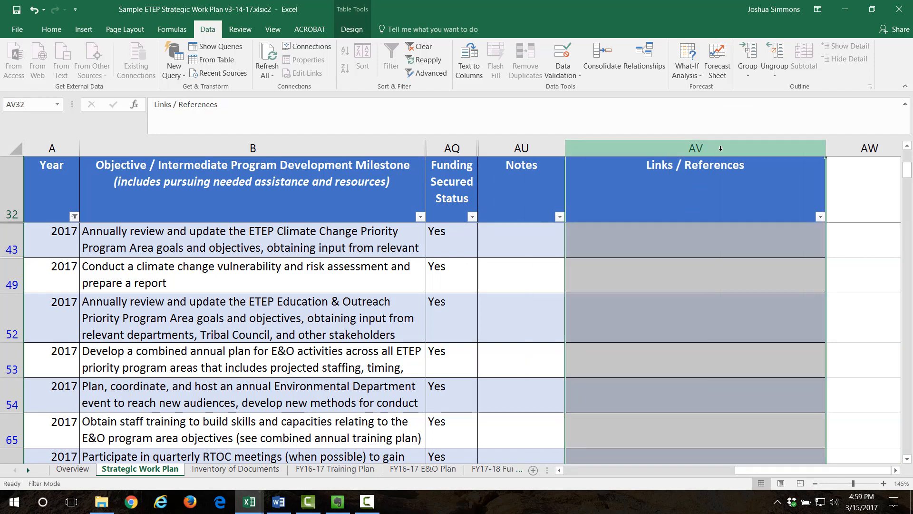
pyautogui.rightClick(720, 152)
pyautogui.click(748, 306)
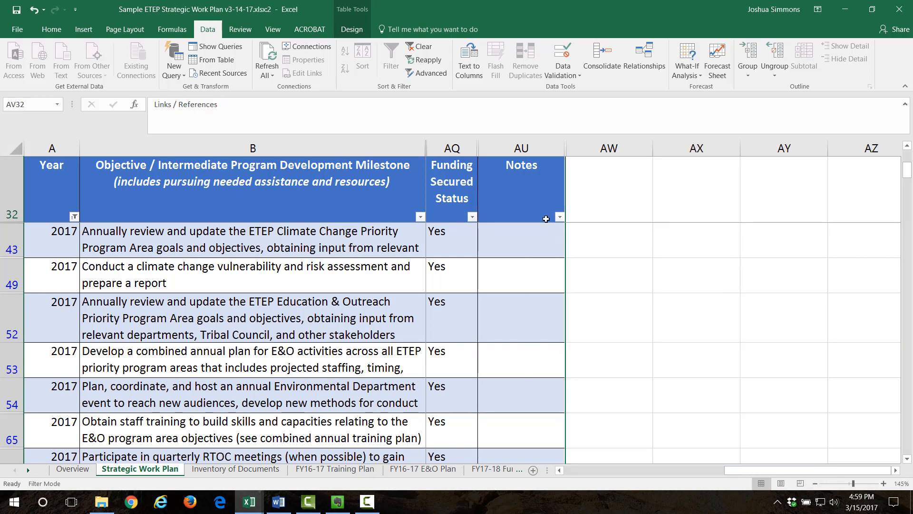
pyautogui.press('Left')
pyautogui.press('Left')
pyautogui.press('Left')
pyautogui.press('Left')
pyautogui.press('Left')
pyautogui.press('Left')
pyautogui.press('Left')
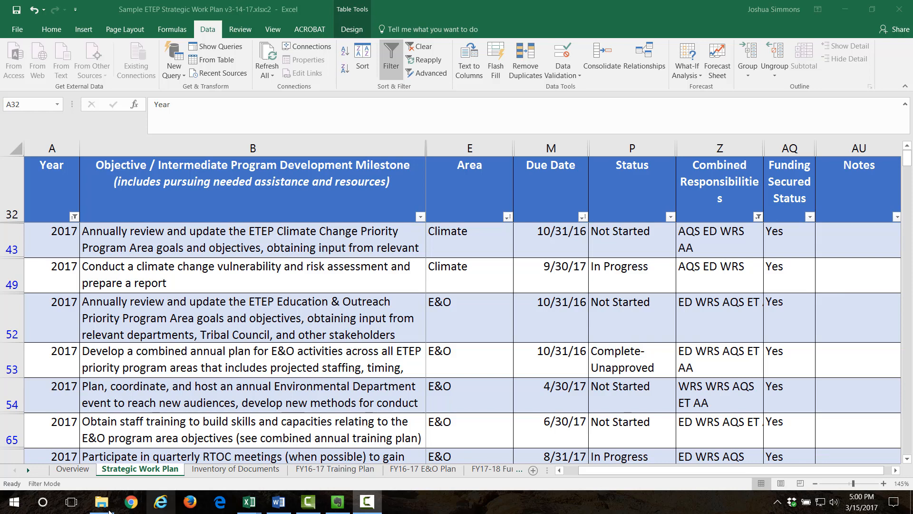
# Step: Open Word 2016 and create a new blank document
pyautogui.click(11, 508)
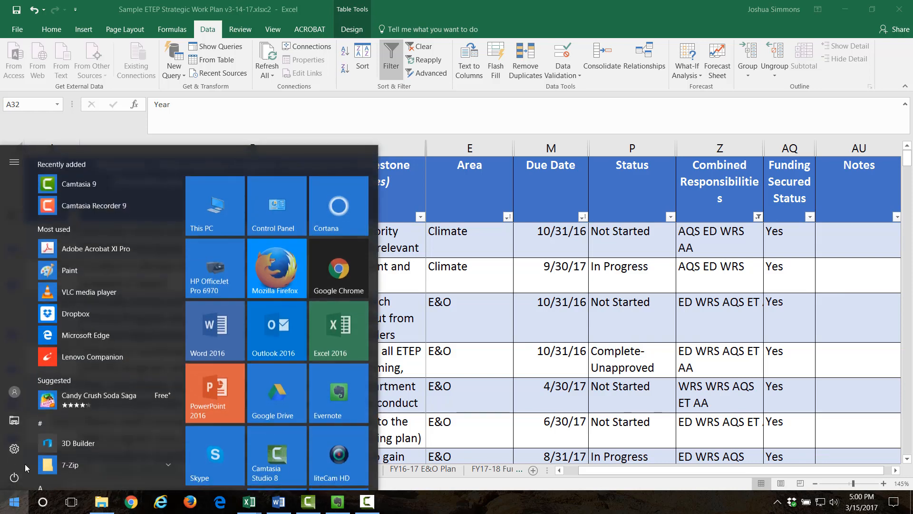
pyautogui.click(221, 329)
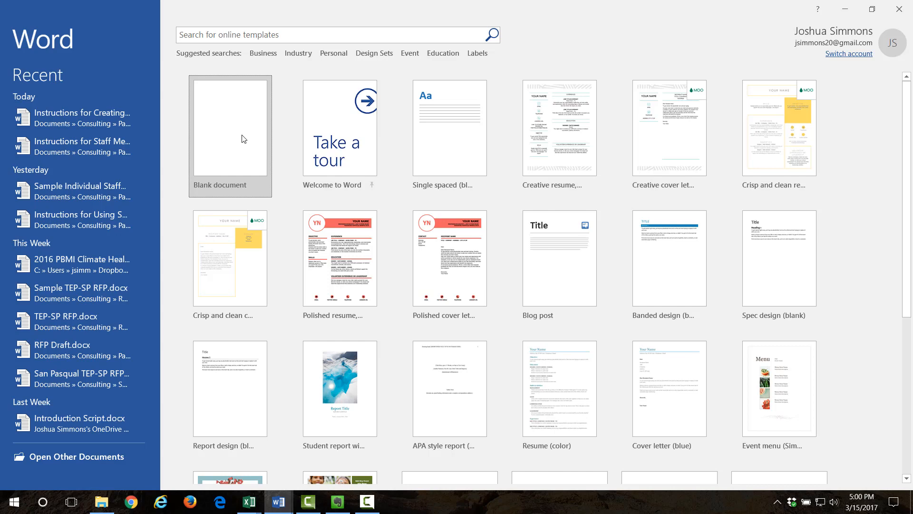
pyautogui.click(224, 138)
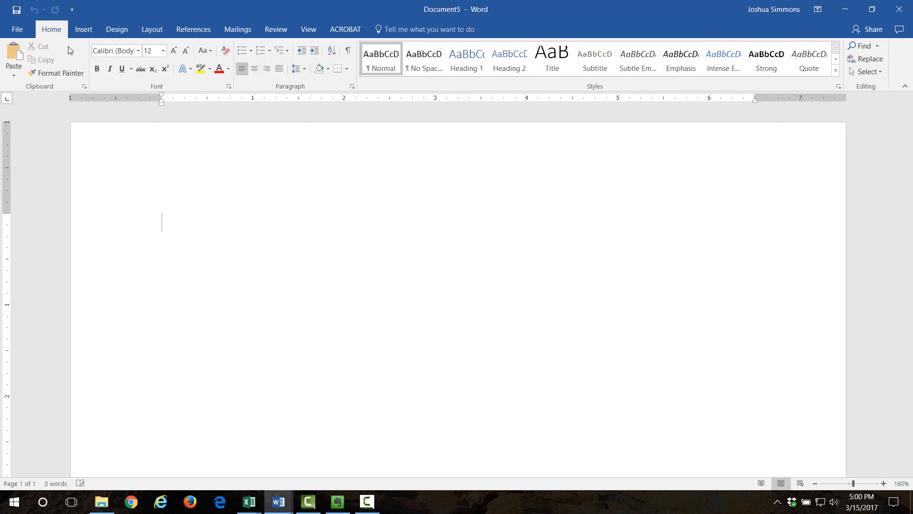
# Step: Set the blank document's page orientation to landscape
pyautogui.click(153, 32)
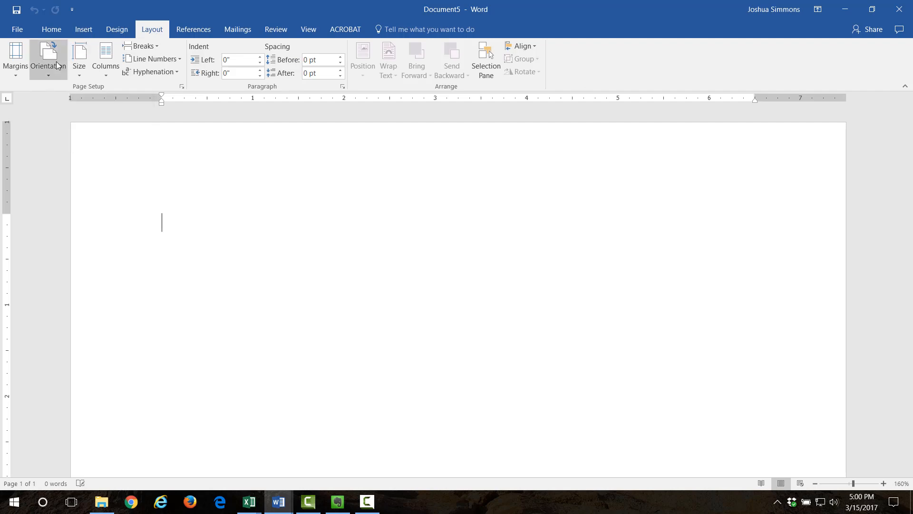
pyautogui.click(57, 65)
pyautogui.click(46, 119)
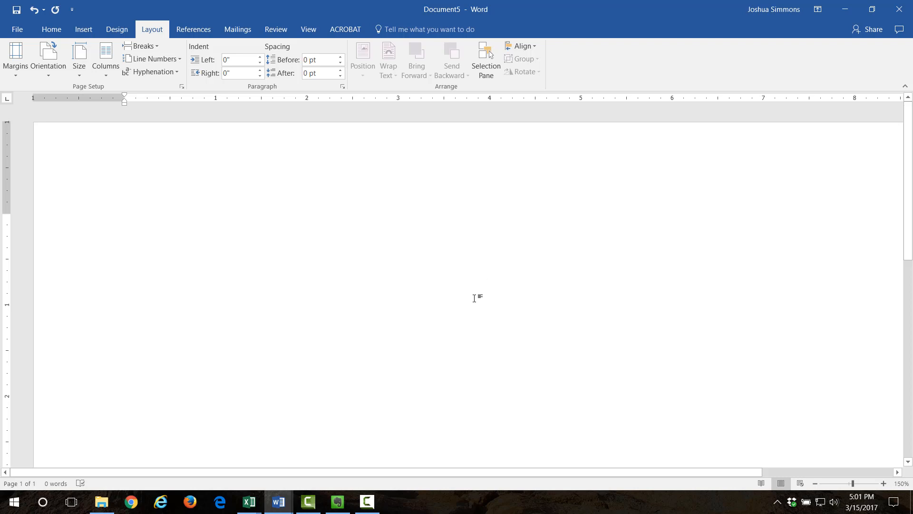
pyautogui.keyDown('ctrl'); pyautogui.scroll(-2, 475, 299); pyautogui.keyUp('ctrl')
pyautogui.keyDown('ctrl'); pyautogui.scroll(-2, 474, 298); pyautogui.keyUp('ctrl')
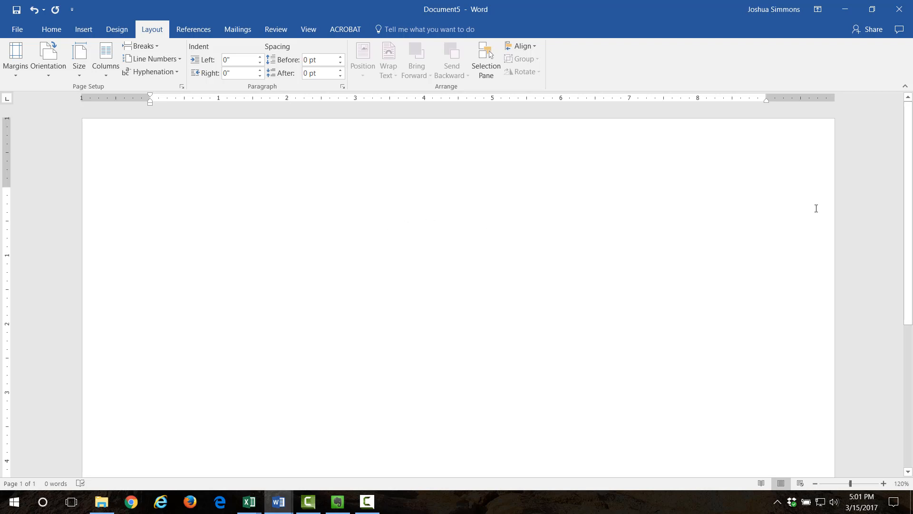
# Step: Display the document in Draft view at 100% zoom
pyautogui.click(308, 31)
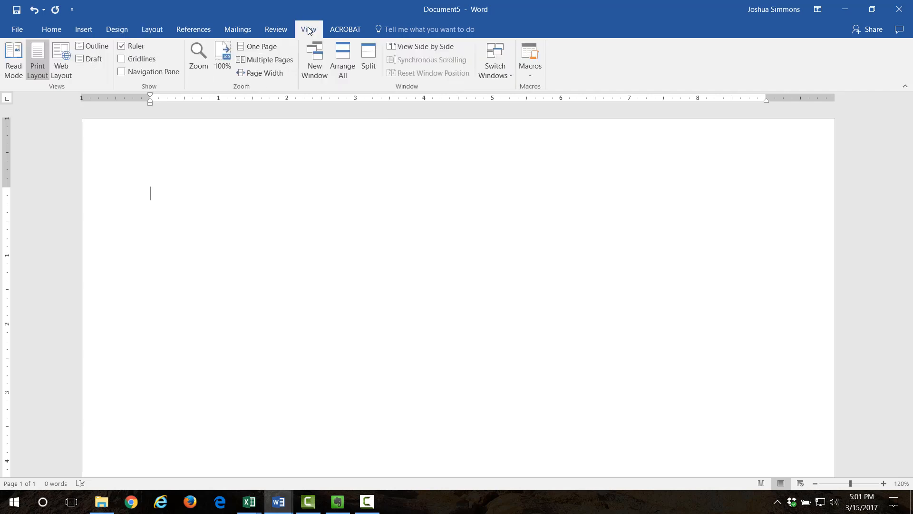
pyautogui.click(92, 61)
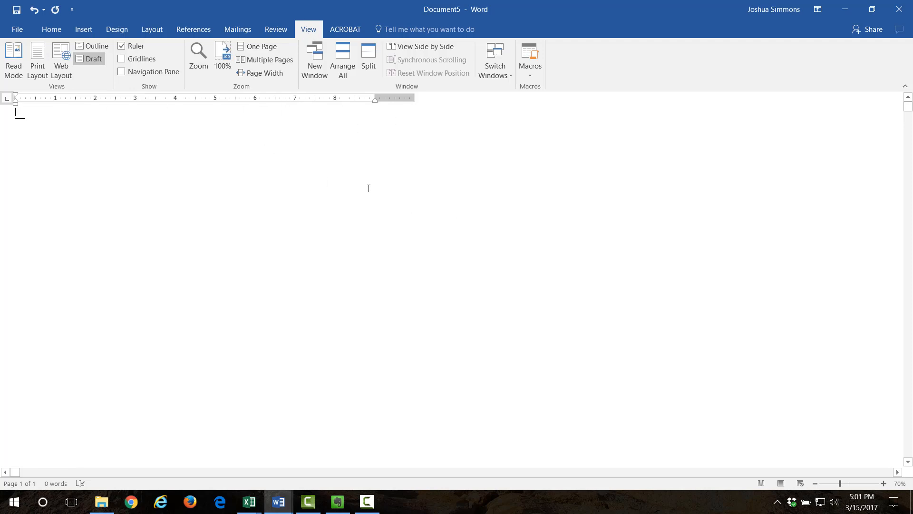
pyautogui.scroll(-1, 368, 185)
pyautogui.scroll(4, 370, 182)
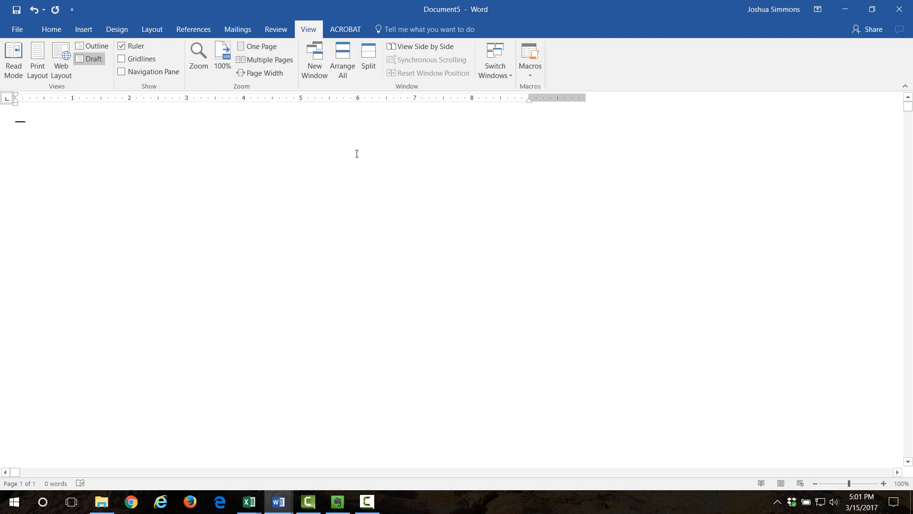
# Step: Switch to Excel and copy the filtered objectives table, from the Year header in A32 through the Notes cell in row 279
pyautogui.press('F10')
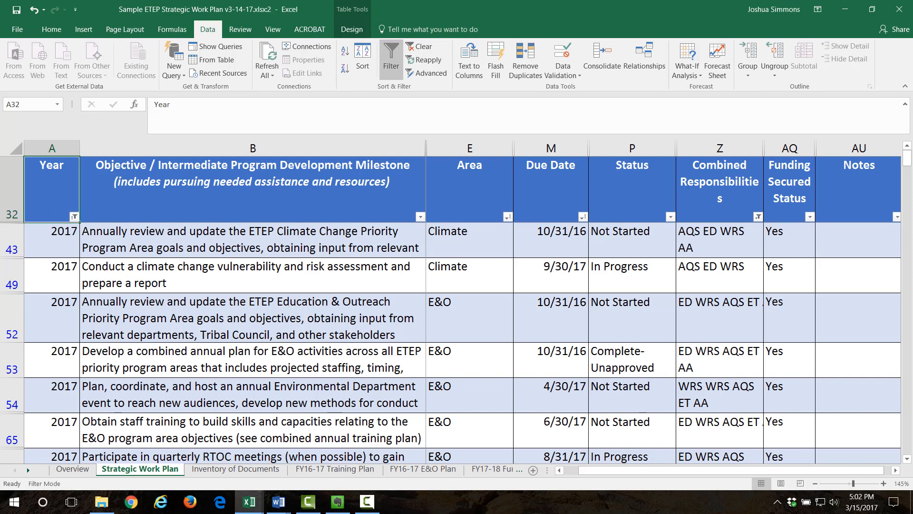
pyautogui.hotkey('alt', 'Tab')
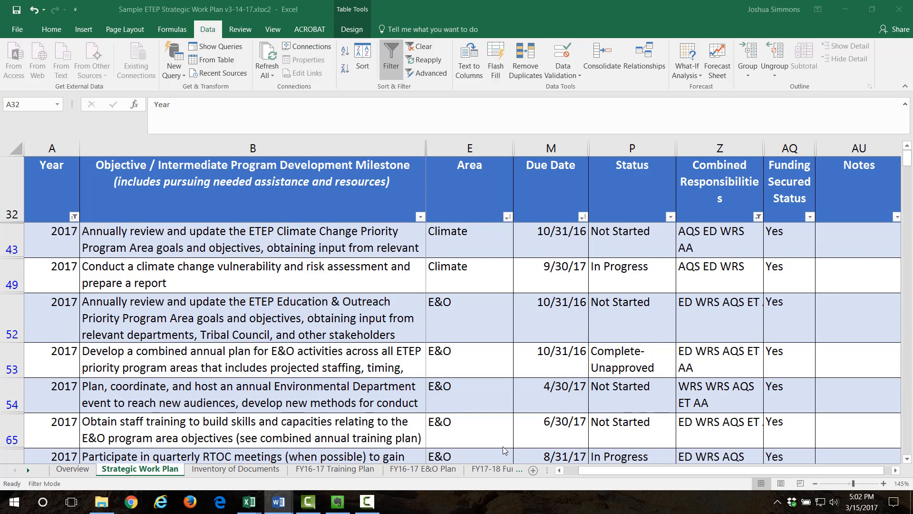
pyautogui.click(64, 182)
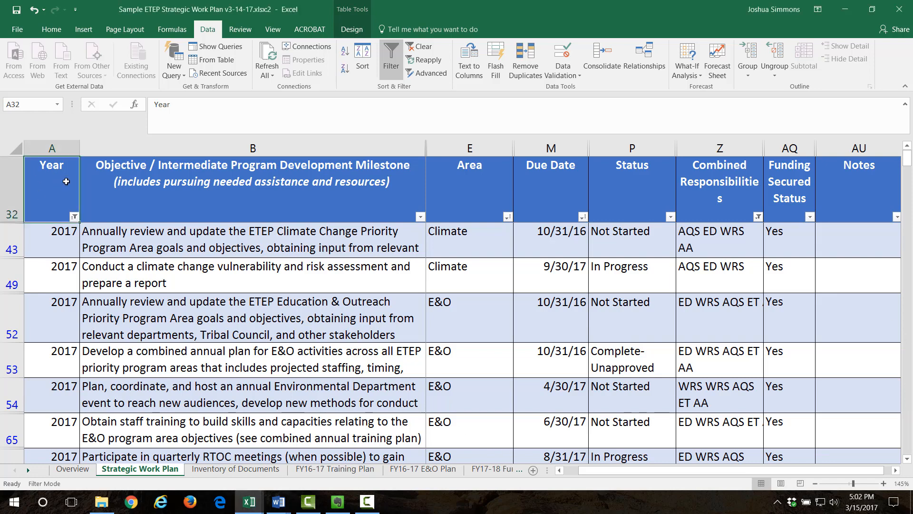
pyautogui.hotkey('shift', 'Right')
pyautogui.hotkey('shift', 'Right')
pyautogui.hotkey('shift', 'Right')
pyautogui.hotkey('shift', 'Right')
pyautogui.hotkey('shift', 'Right')
pyautogui.hotkey('shift', 'Right')
pyautogui.hotkey('shift', 'Right')
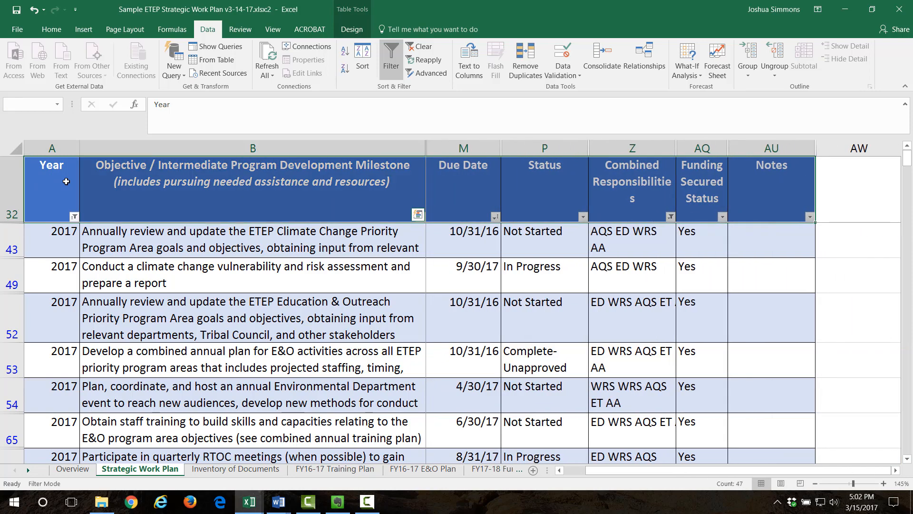
pyautogui.scroll(-2, 545, 312)
pyautogui.scroll(-1, 545, 311)
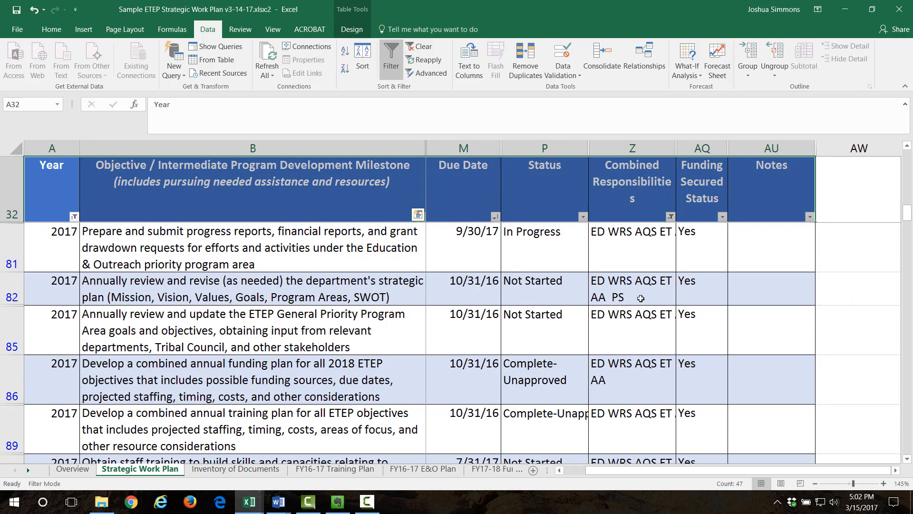
pyautogui.scroll(-5, 695, 301)
pyautogui.scroll(-10, 751, 296)
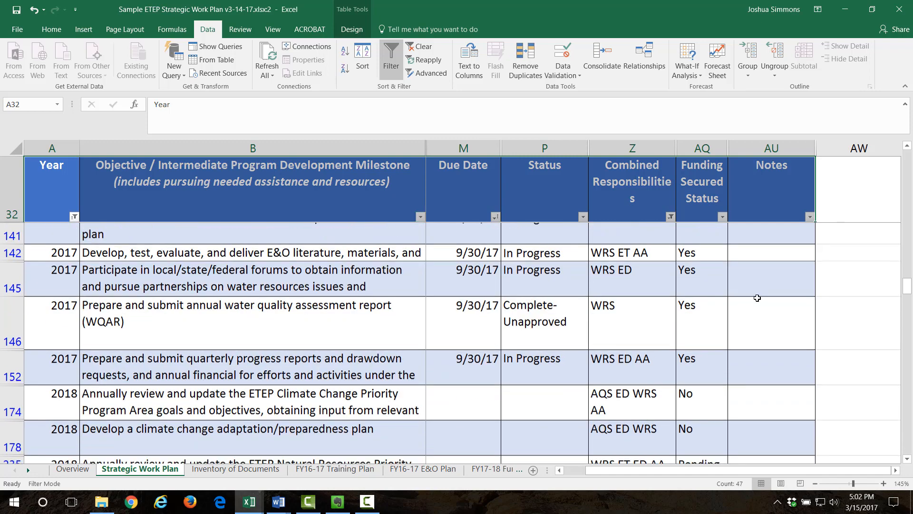
pyautogui.scroll(-1, 754, 308)
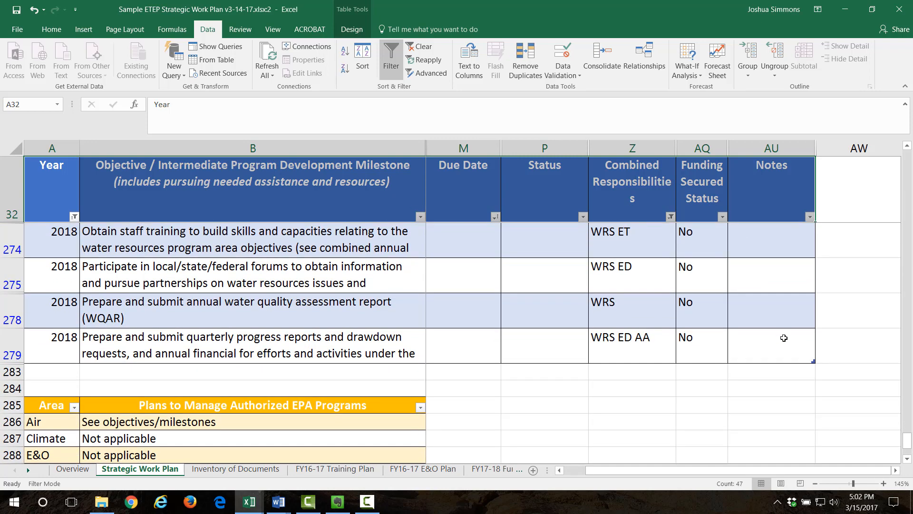
pyautogui.keyDown('shift'); pyautogui.click(784, 338); pyautogui.keyUp('shift')
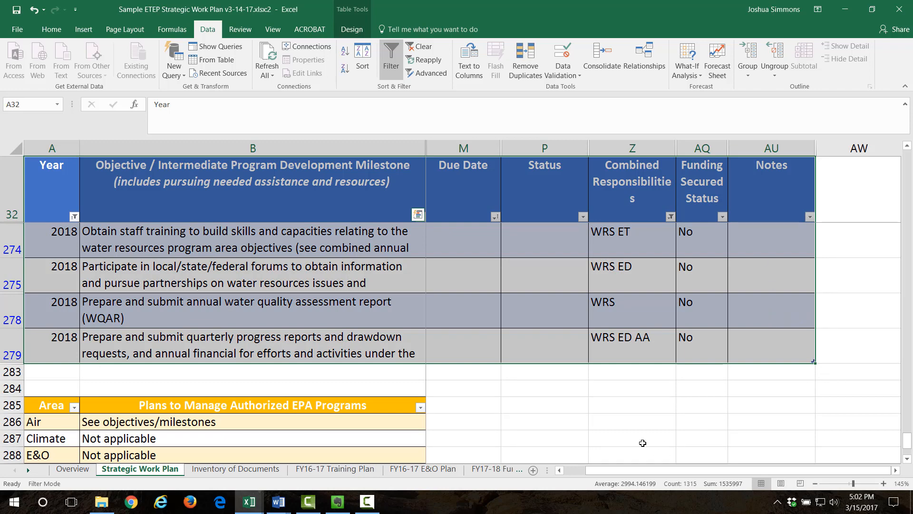
pyautogui.click(52, 31)
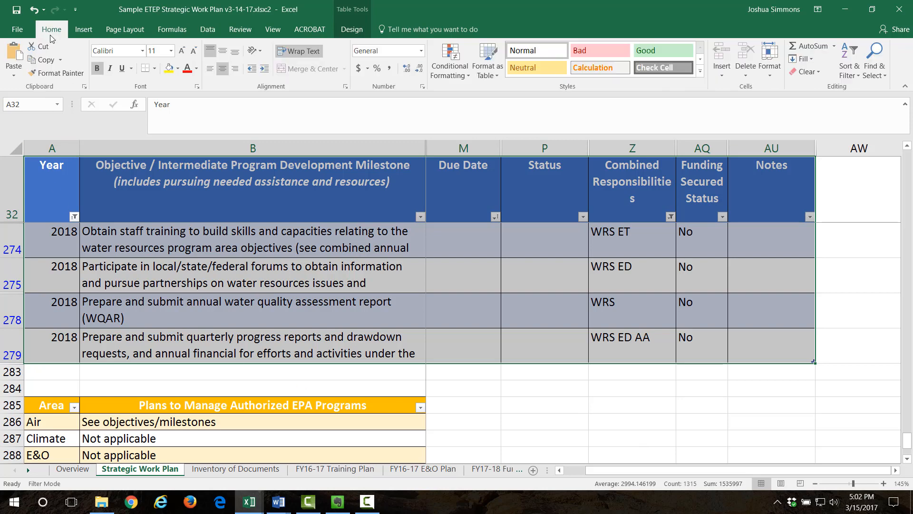
pyautogui.click(42, 62)
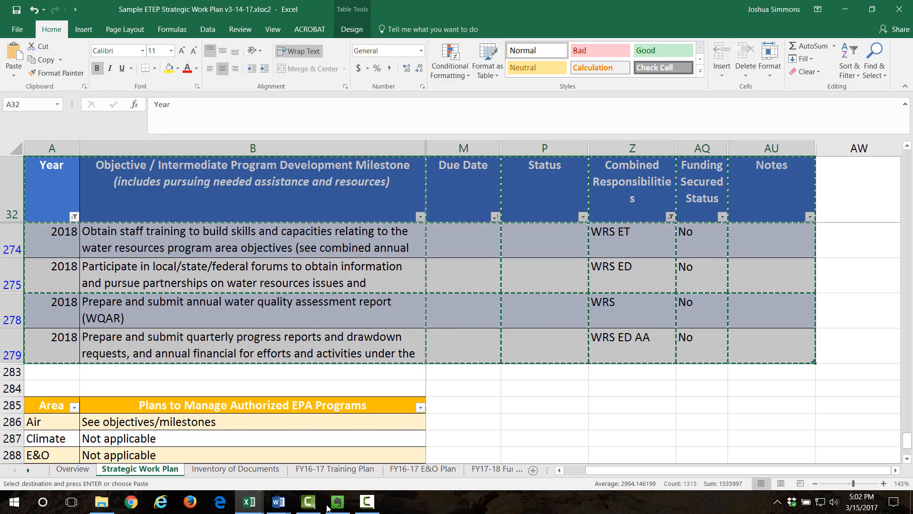
# Step: Switch to the blank landscape Word document and paste the copied objectives table at its start
pyautogui.moveTo(279, 502)
pyautogui.click(333, 456)
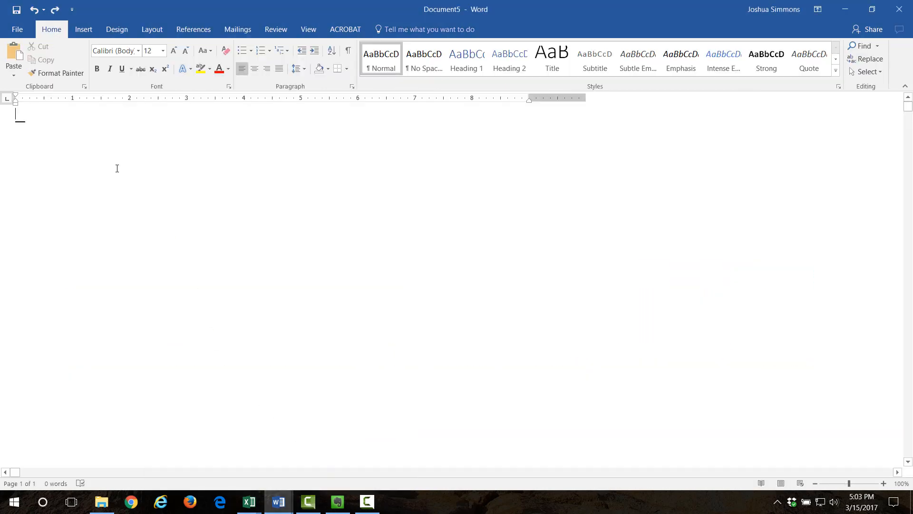
pyautogui.click(159, 183)
pyautogui.click(203, 181)
pyautogui.hotkey('ctrl', 'v')
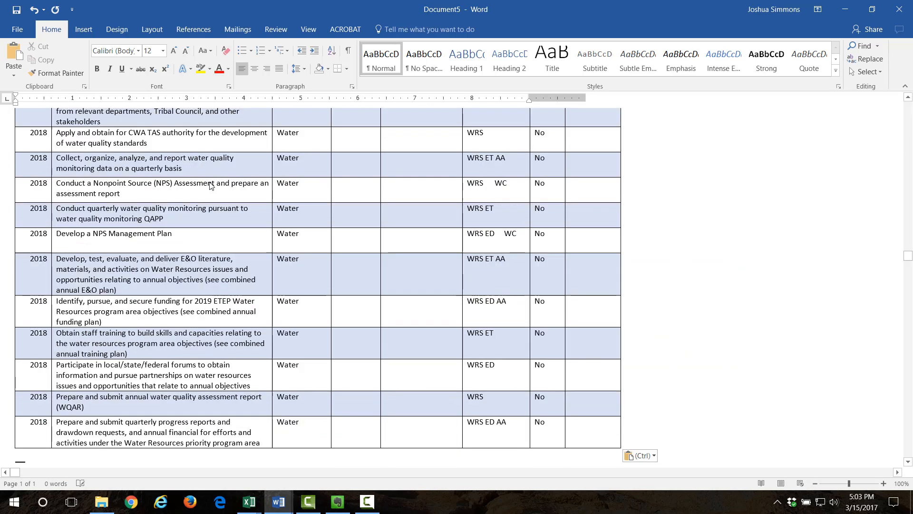
# Step: Narrow the Year column of the pasted table so it just fits the four-digit years
pyautogui.scroll(8, 513, 267)
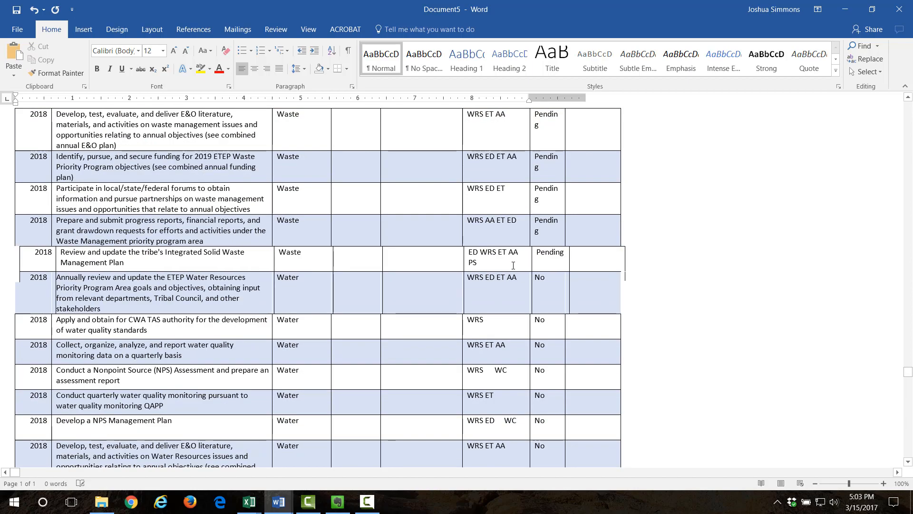
pyautogui.scroll(15, 502, 257)
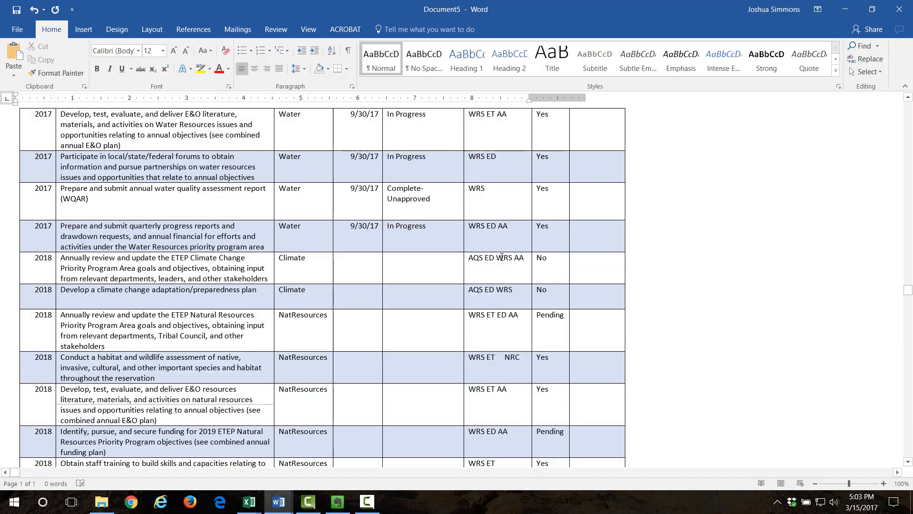
pyautogui.scroll(5, 502, 257)
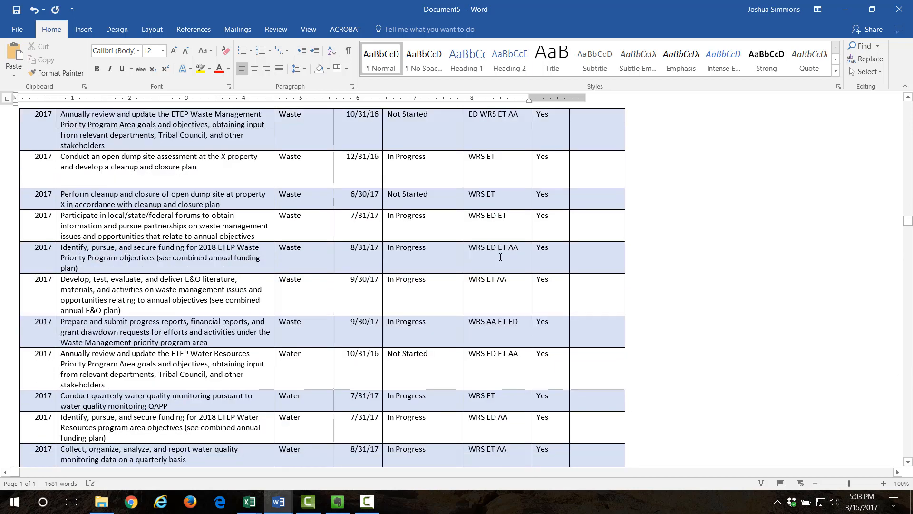
pyautogui.scroll(10, 501, 257)
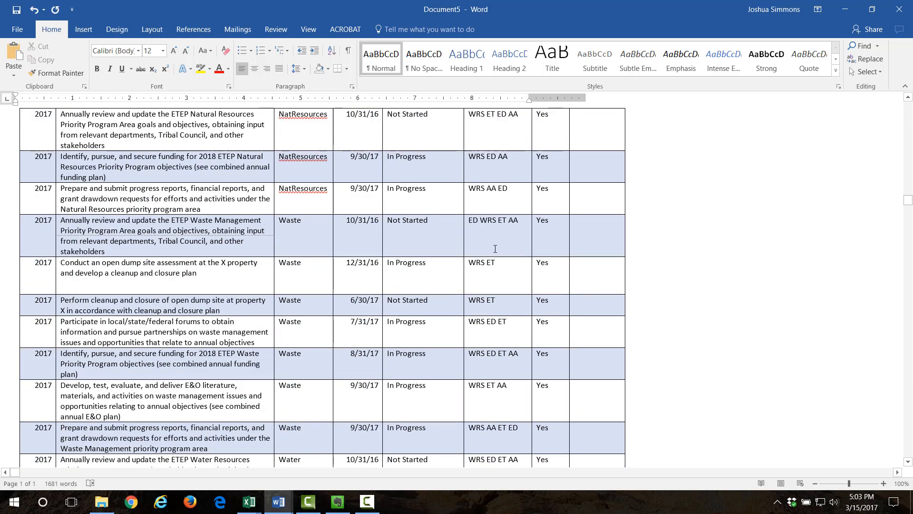
pyautogui.scroll(12, 496, 248)
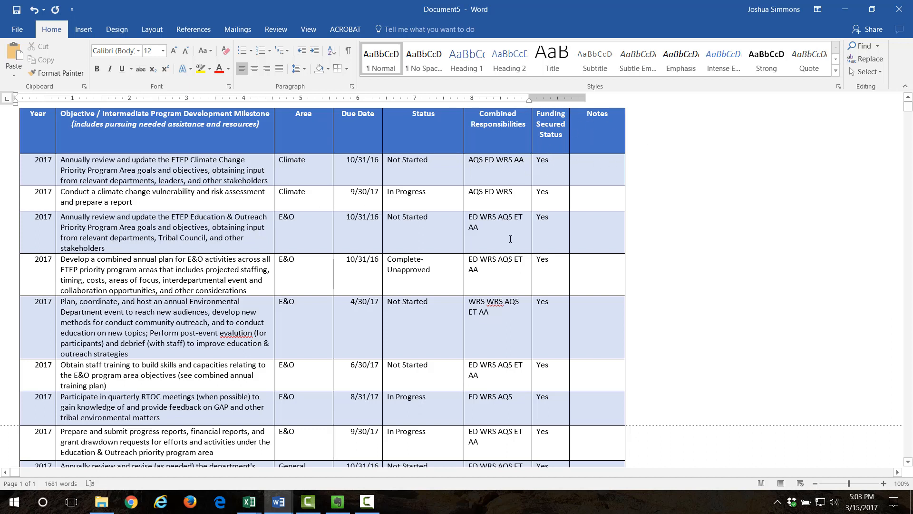
pyautogui.press('F10')
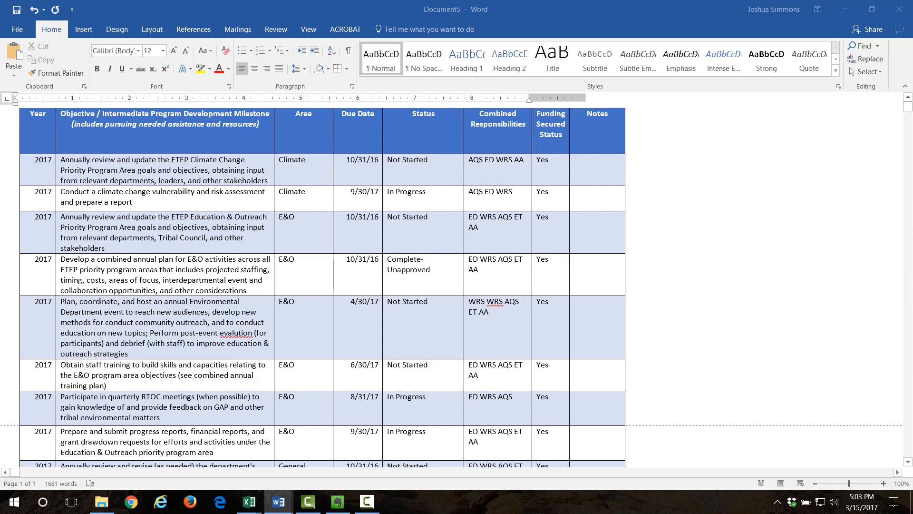
pyautogui.click(106, 186)
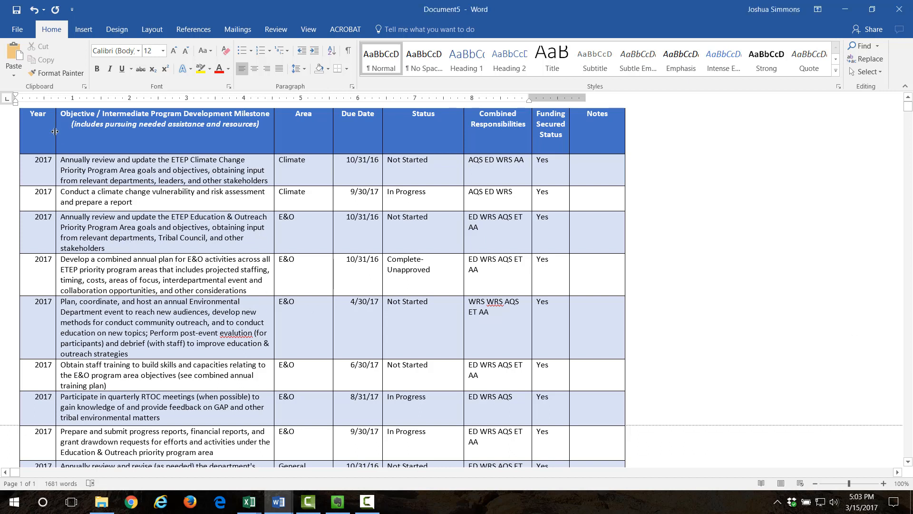
pyautogui.moveTo(55, 132); pyautogui.dragTo(49, 133)
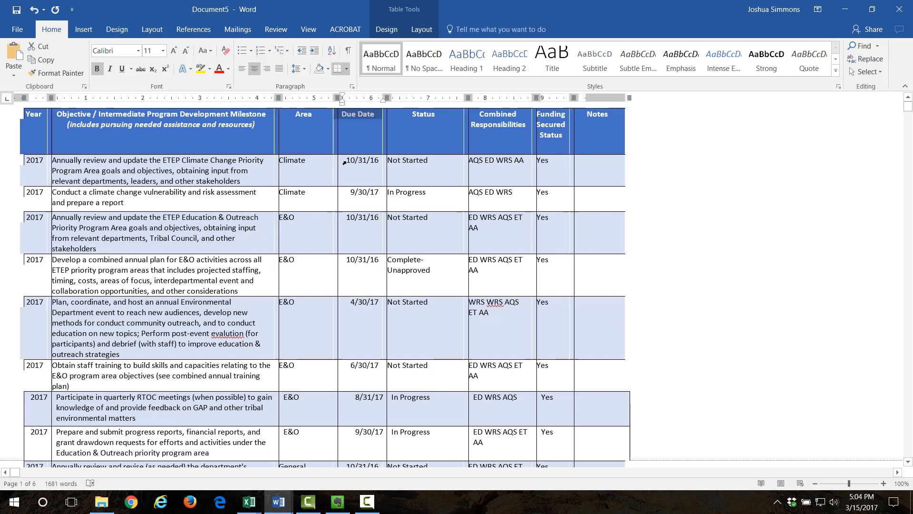
# Step: Narrow the Due Date column while keeping its heading and dates on one line
pyautogui.scroll(-3, 381, 187)
pyautogui.scroll(3, 381, 187)
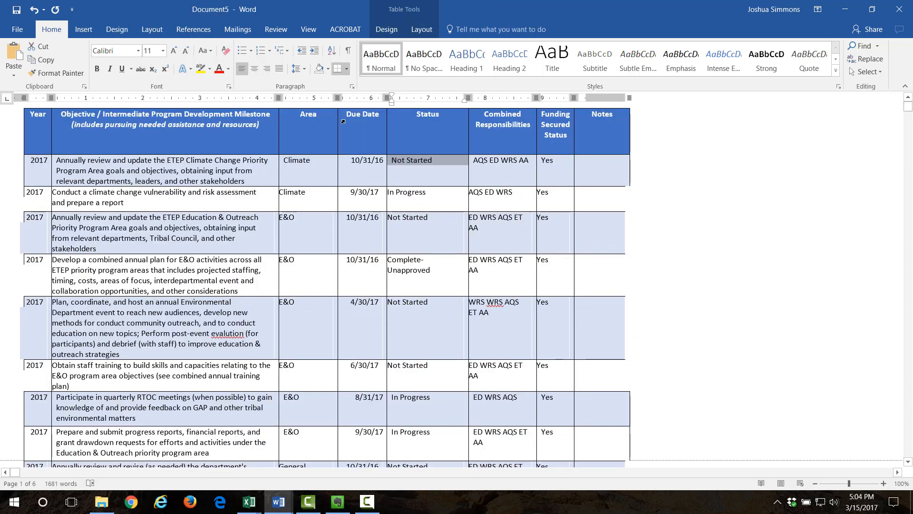
pyautogui.moveTo(337, 127)
pyautogui.mouseDown()
pyautogui.moveTo(328, 128)
pyautogui.moveTo(337, 127)
pyautogui.mouseUp()
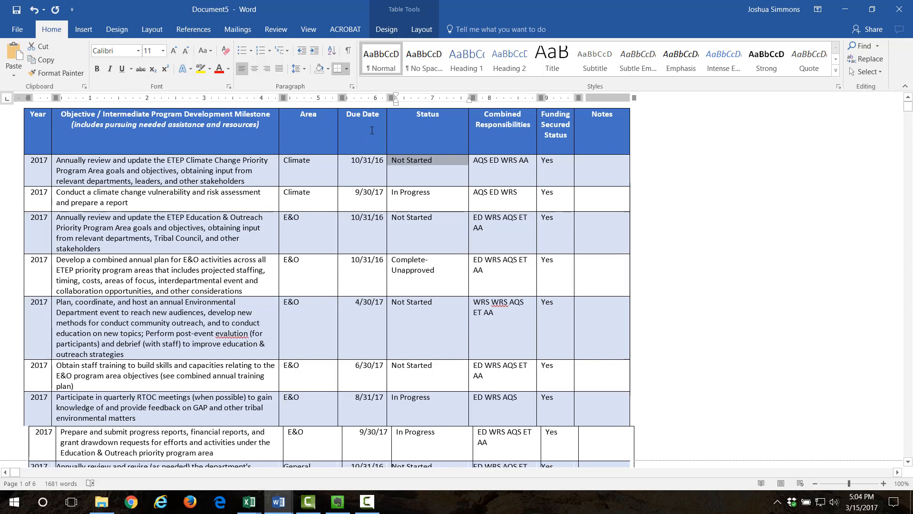
pyautogui.click(373, 130)
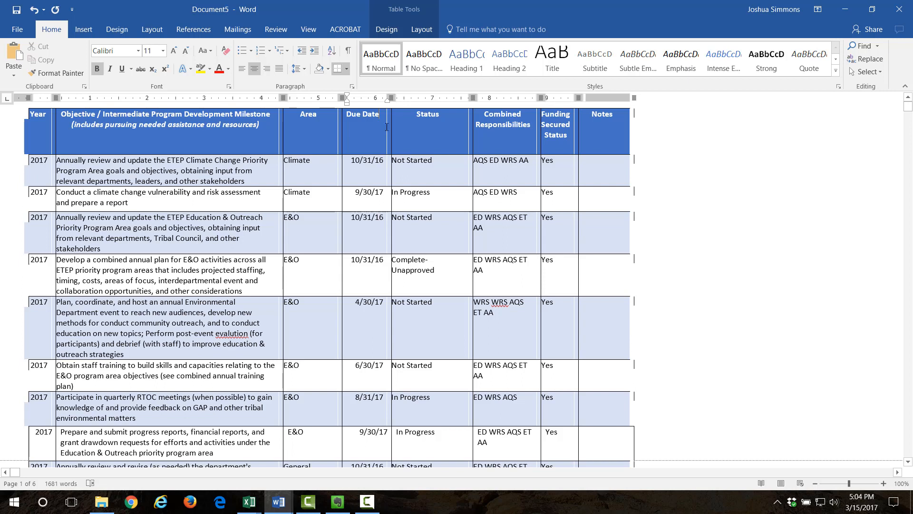
pyautogui.moveTo(384, 127); pyautogui.dragTo(375, 128)
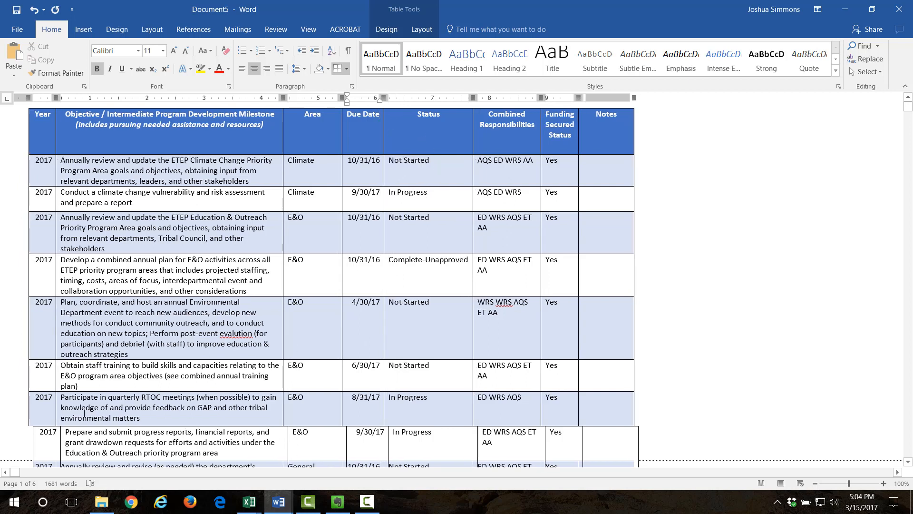
# Step: Narrow the Status column to bring the table's overall width closer to the page width
pyautogui.scroll(-3, 383, 380)
pyautogui.scroll(3, 383, 380)
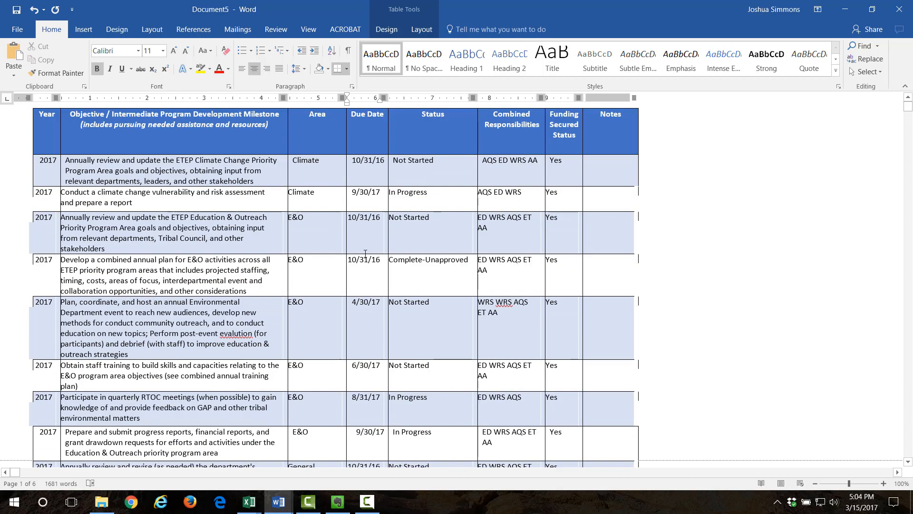
pyautogui.scroll(-14, 377, 257)
pyautogui.scroll(14, 315, 303)
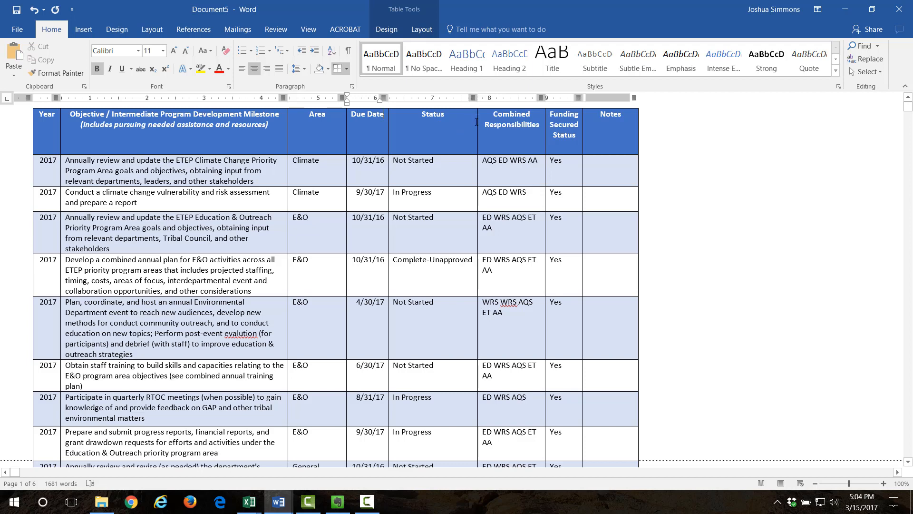
pyautogui.scroll(3, 470, 124)
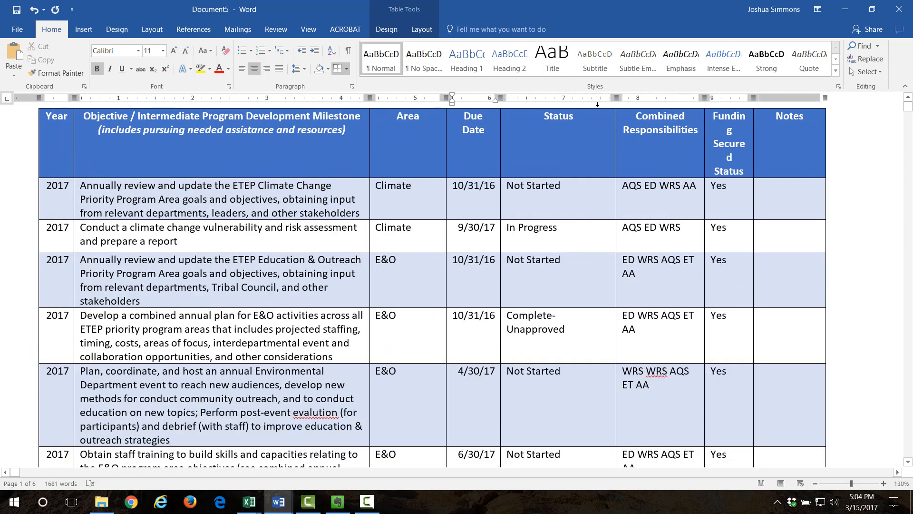
pyautogui.moveTo(616, 98); pyautogui.dragTo(569, 98)
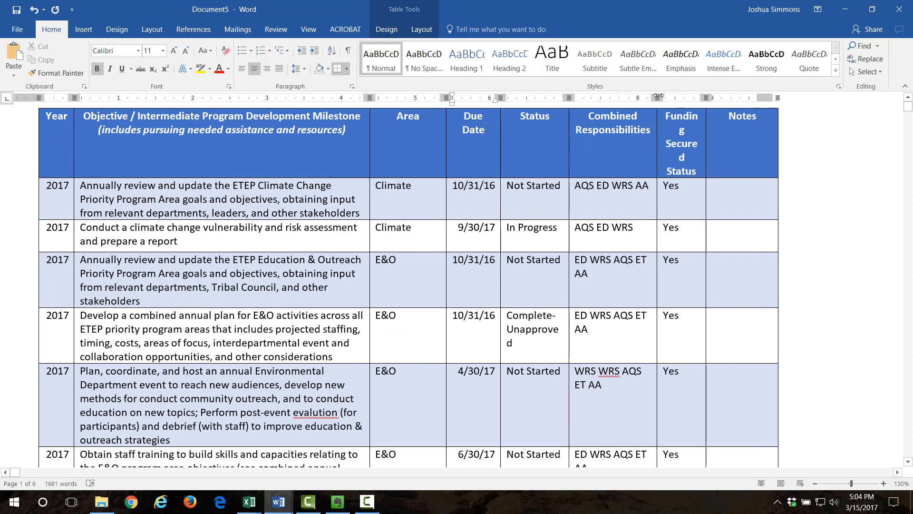
# Step: Narrow the Combined Responsibilities column slightly and widen Funding Secured Status so its heading words stay unbroken
pyautogui.click(633, 127)
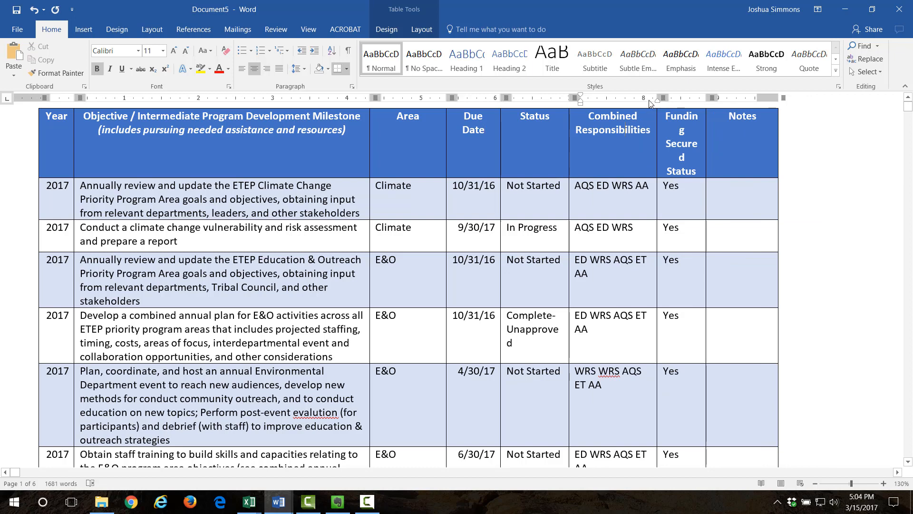
pyautogui.moveTo(660, 98)
pyautogui.mouseDown()
pyautogui.moveTo(644, 98)
pyautogui.moveTo(659, 98)
pyautogui.mouseUp()
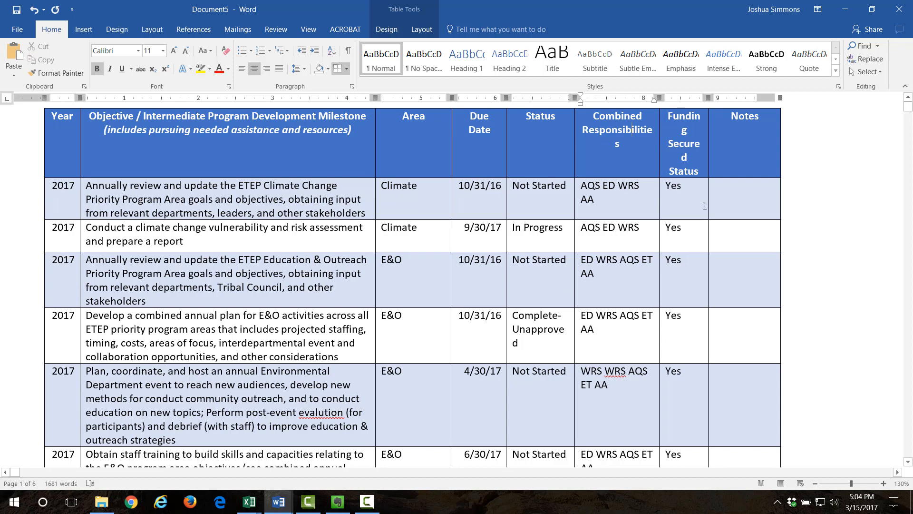
pyautogui.moveTo(708, 98)
pyautogui.mouseDown()
pyautogui.moveTo(688, 99)
pyautogui.moveTo(716, 98)
pyautogui.mouseUp()
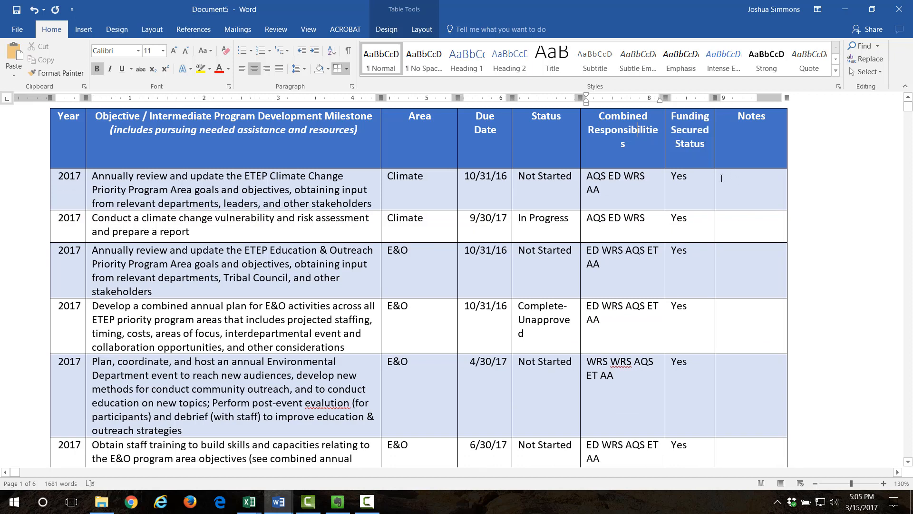
# Step: Reduce the width of the Objective / Intermediate Program Development Milestone column, working at 90% zoom
pyautogui.scroll(-3, 711, 184)
pyautogui.click(685, 183)
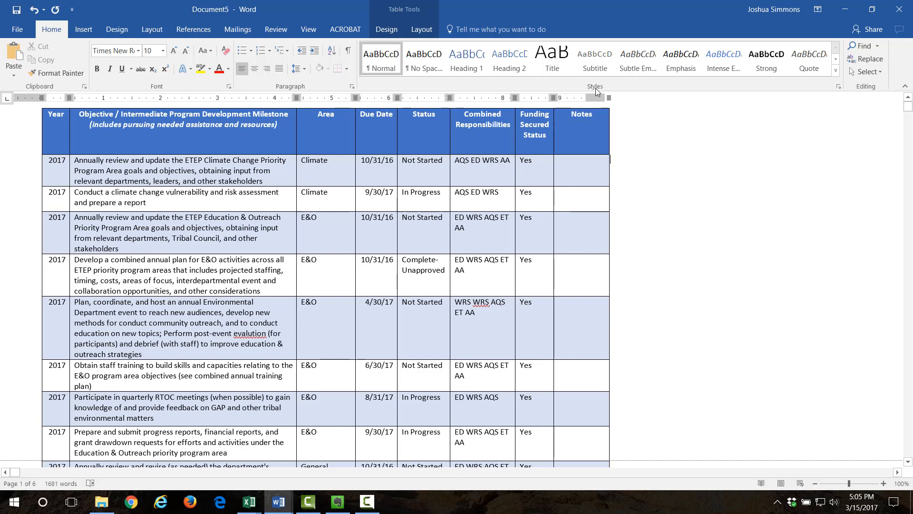
pyautogui.scroll(-1, 668, 171)
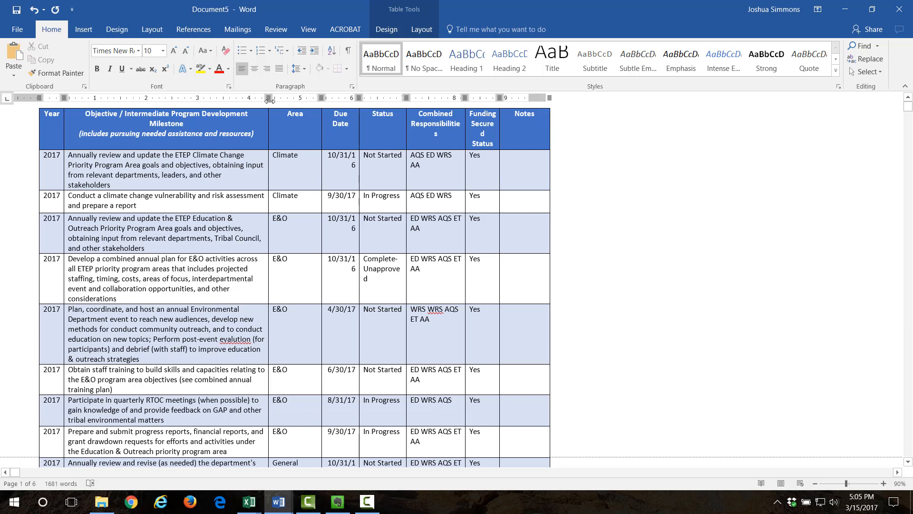
pyautogui.moveTo(269, 99); pyautogui.dragTo(256, 99)
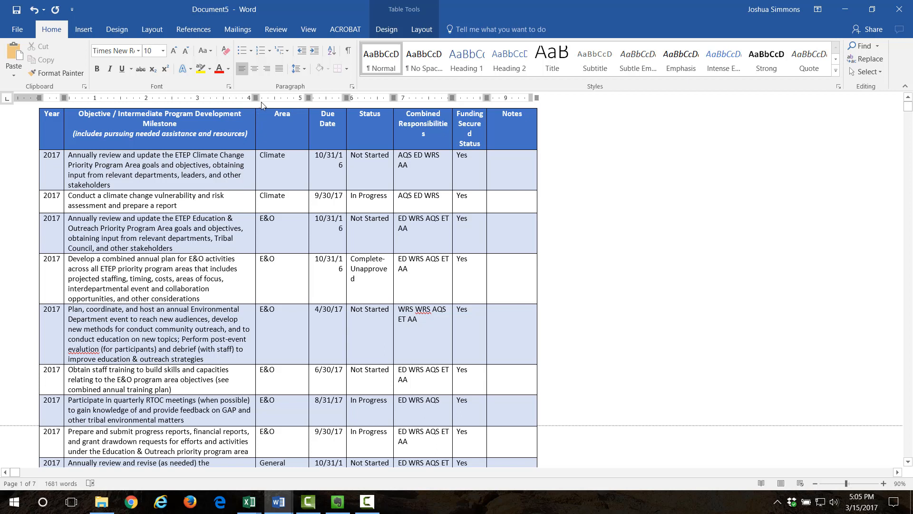
pyautogui.moveTo(250, 98); pyautogui.dragTo(244, 99)
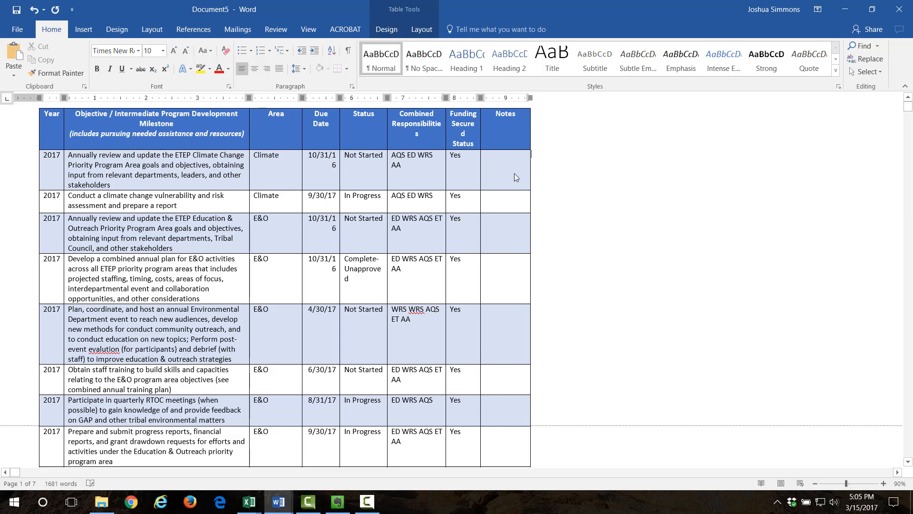
# Step: Widen the Combined Responsibilities and Funding Secured Status columns slightly so their heading words fit without breaking
pyautogui.moveTo(482, 98); pyautogui.dragTo(447, 97)
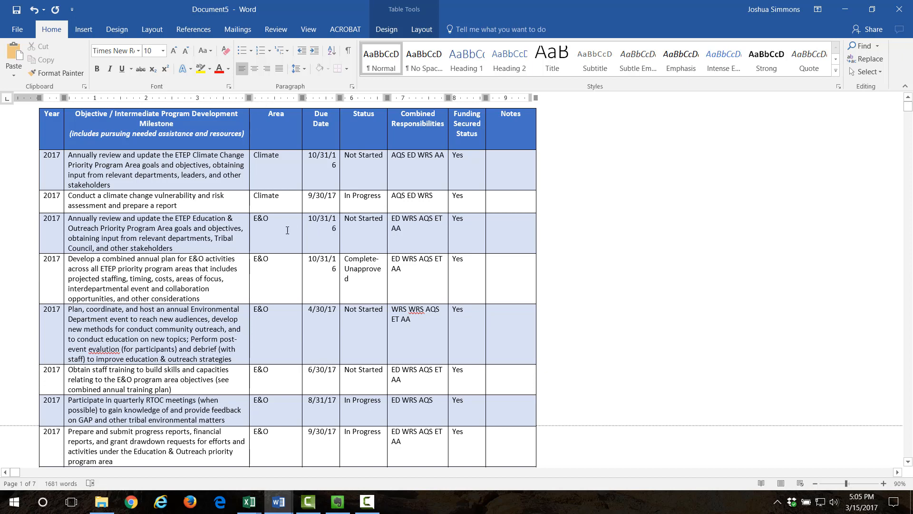
pyautogui.scroll(-5, 287, 231)
pyautogui.scroll(5, 267, 235)
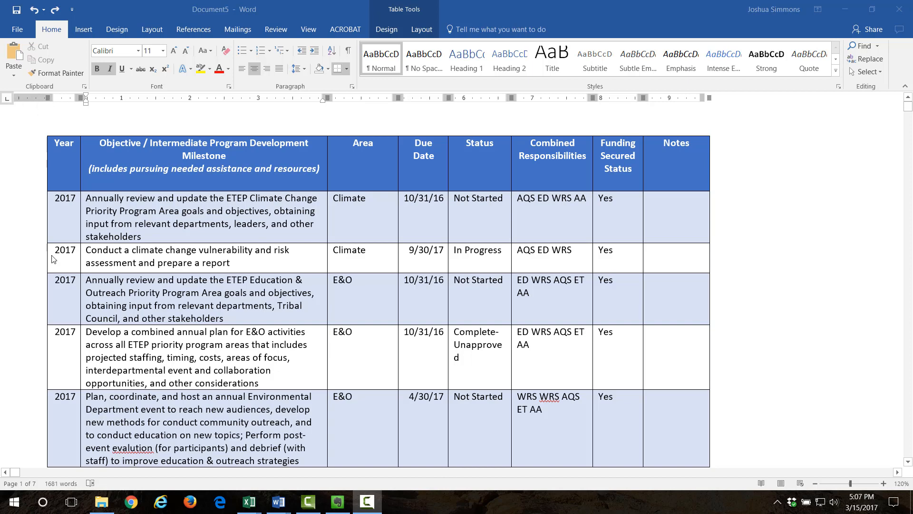
# Step: Shift the whole table left so the outer edge of the Year column aligns with the page's left margin
pyautogui.keyDown('ctrl'); pyautogui.scroll(-1, 52, 259); pyautogui.keyUp('ctrl')
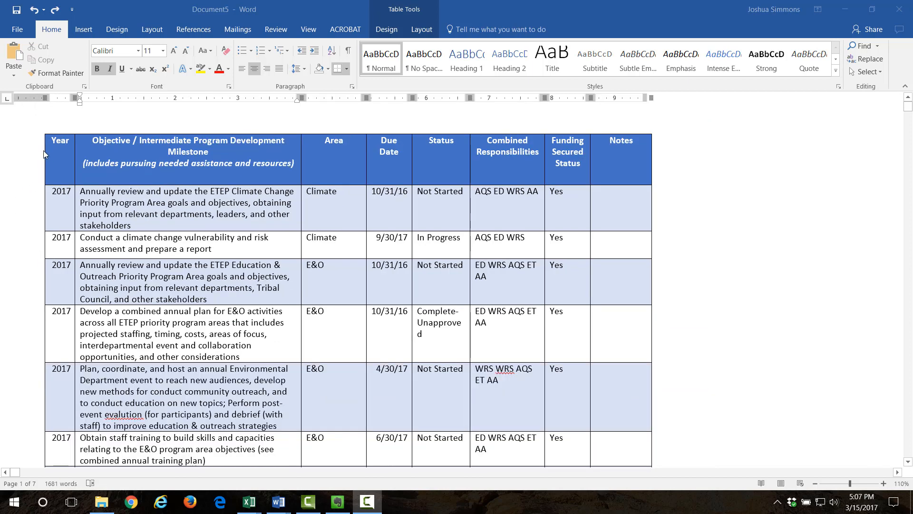
pyautogui.click(159, 120)
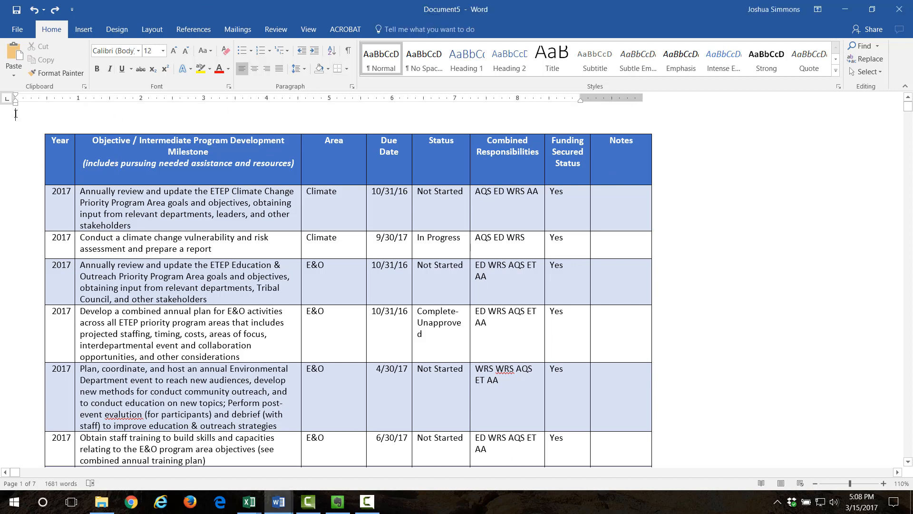
pyautogui.click(47, 148)
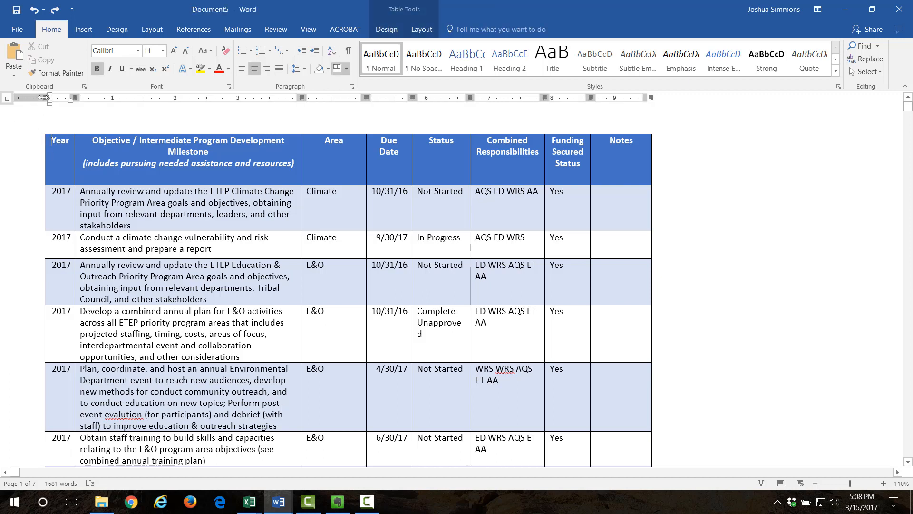
pyautogui.moveTo(47, 97); pyautogui.dragTo(14, 98)
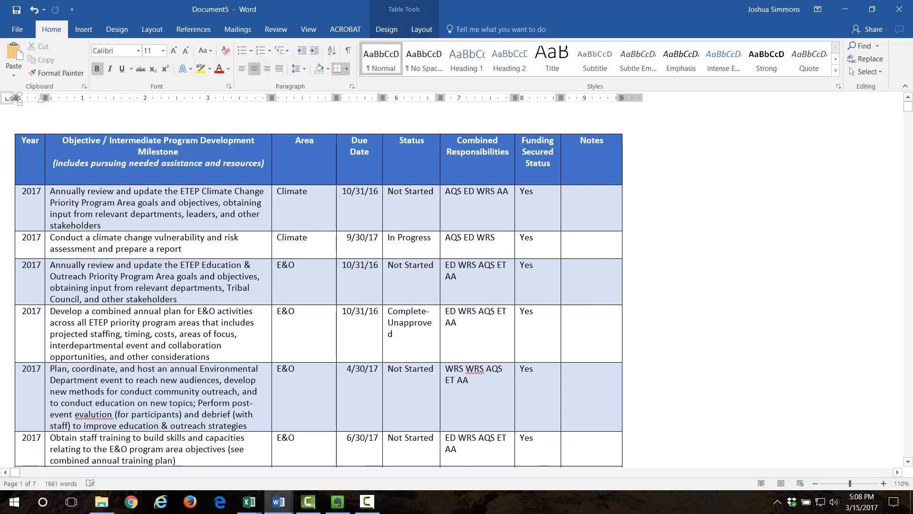
# Step: Narrow the Objective column further to bring the table's right edge closer to the page's right margin
pyautogui.click(385, 117)
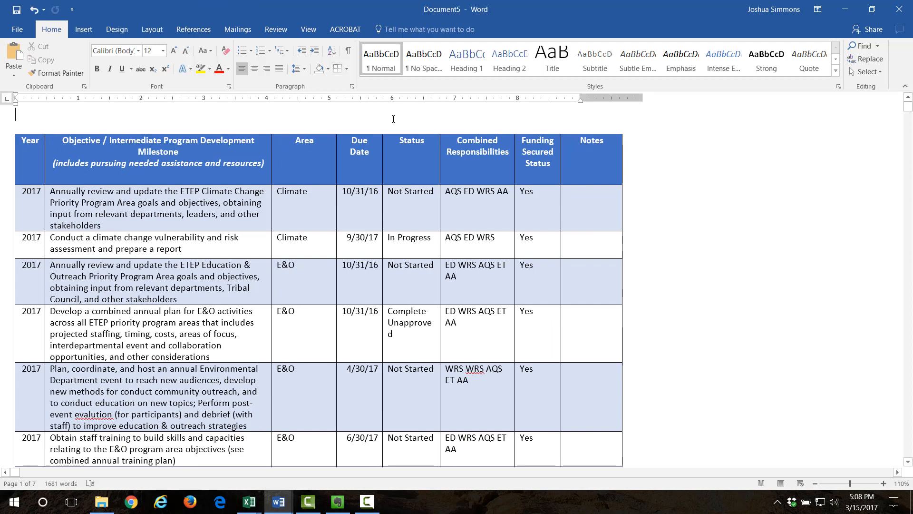
pyautogui.click(276, 165)
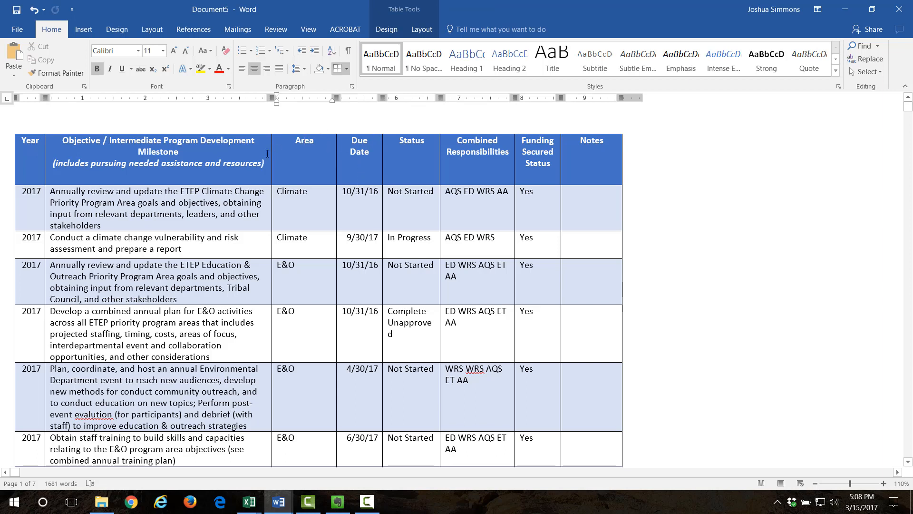
pyautogui.click(236, 163)
pyautogui.moveTo(270, 98); pyautogui.dragTo(261, 101)
pyautogui.click(207, 116)
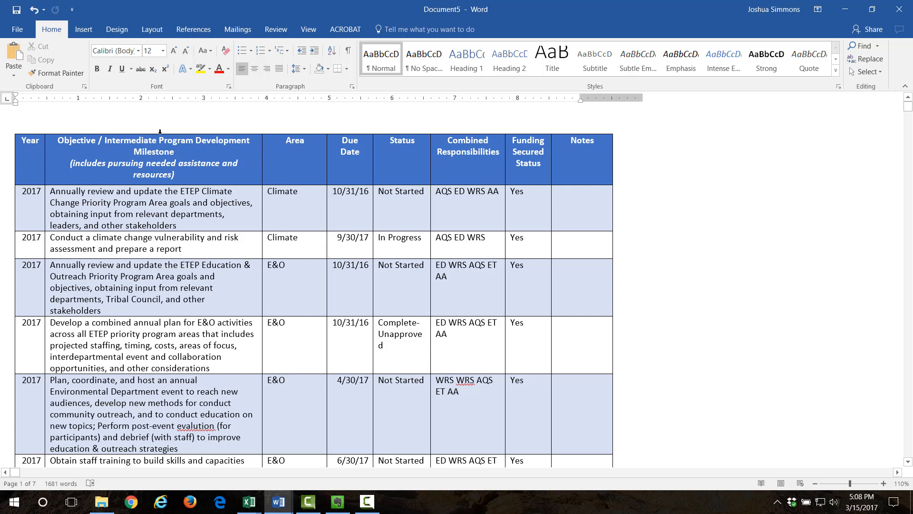
pyautogui.click(328, 156)
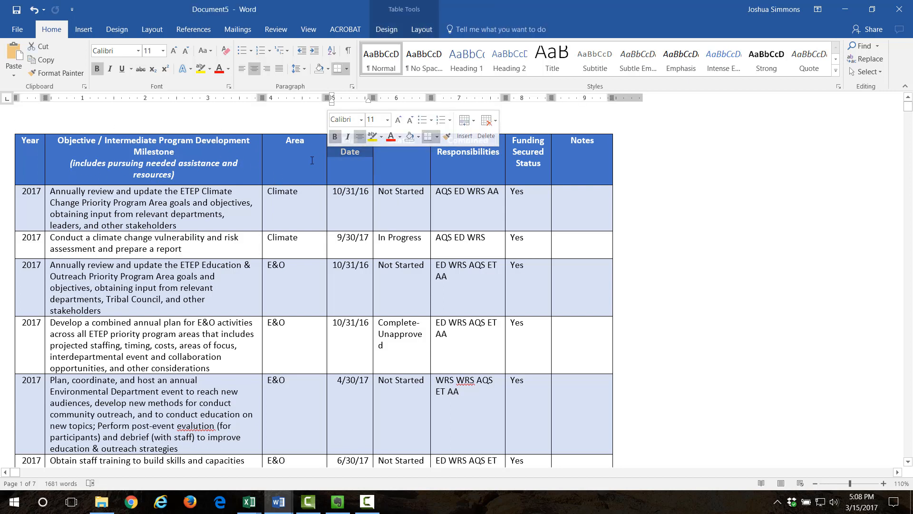
# Step: Narrow the Area column of the objectives table so it just fits the word Climate on one line
pyautogui.moveTo(329, 98); pyautogui.dragTo(296, 98)
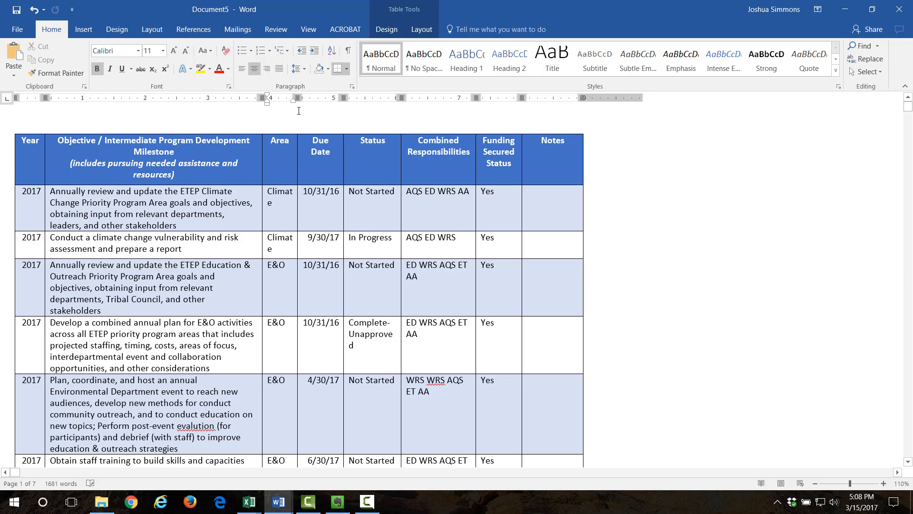
pyautogui.doubleClick(298, 252)
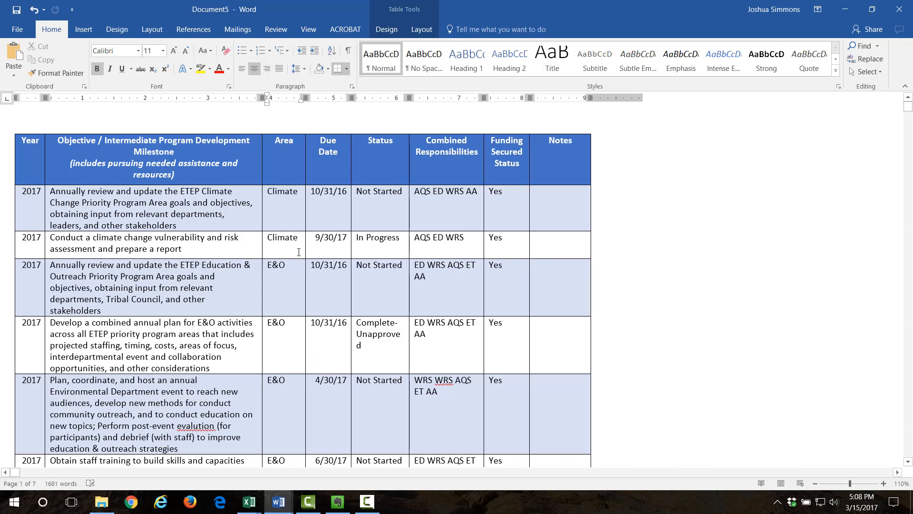
pyautogui.scroll(-10, 298, 252)
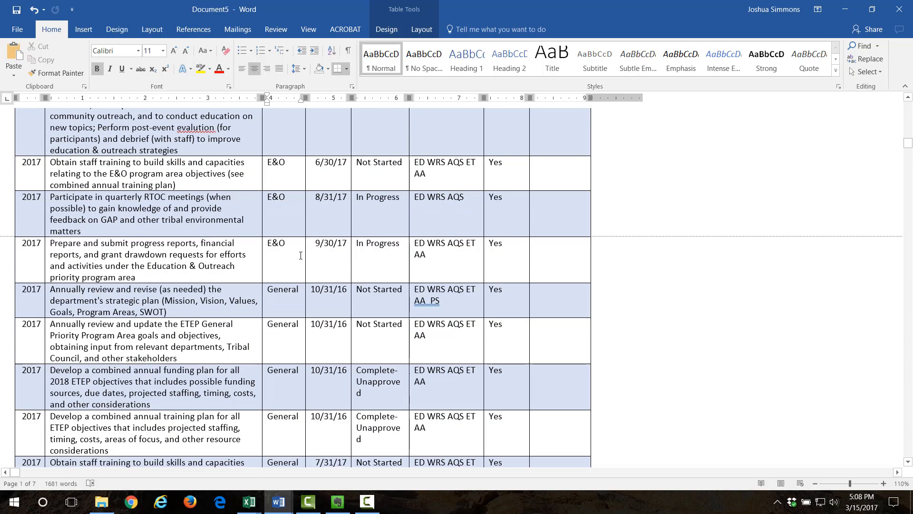
pyautogui.scroll(10, 300, 255)
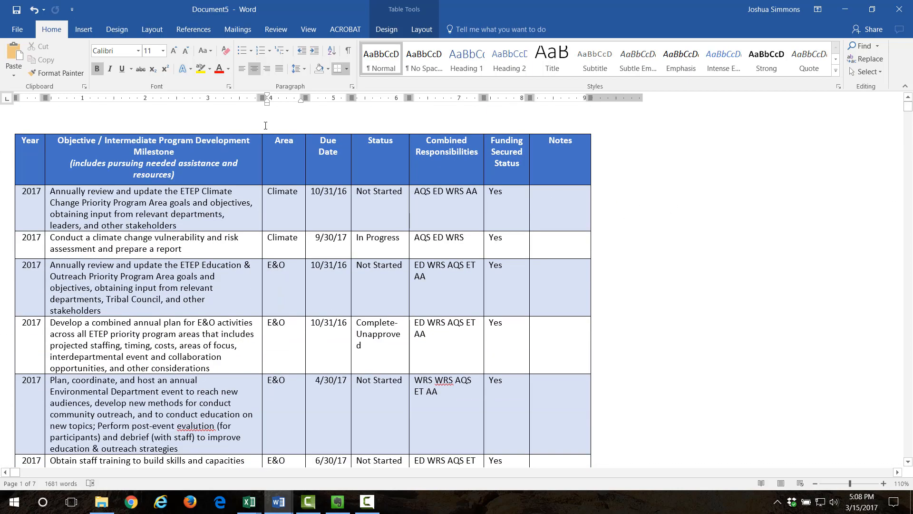
pyautogui.click(263, 125)
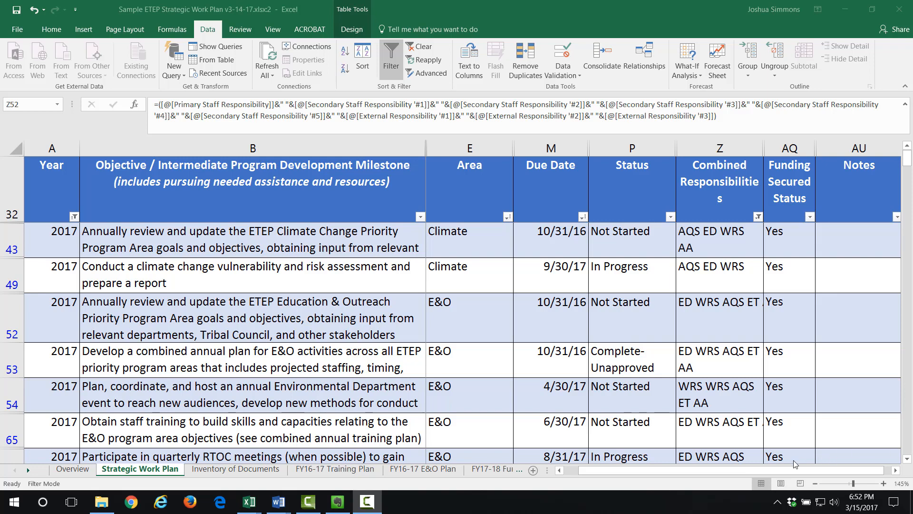
# Step: Switch to the Excel workbook's FY16-17 Training Plan sheet and filter its Combined Responsibilities column for entries containing WRS
pyautogui.click(354, 469)
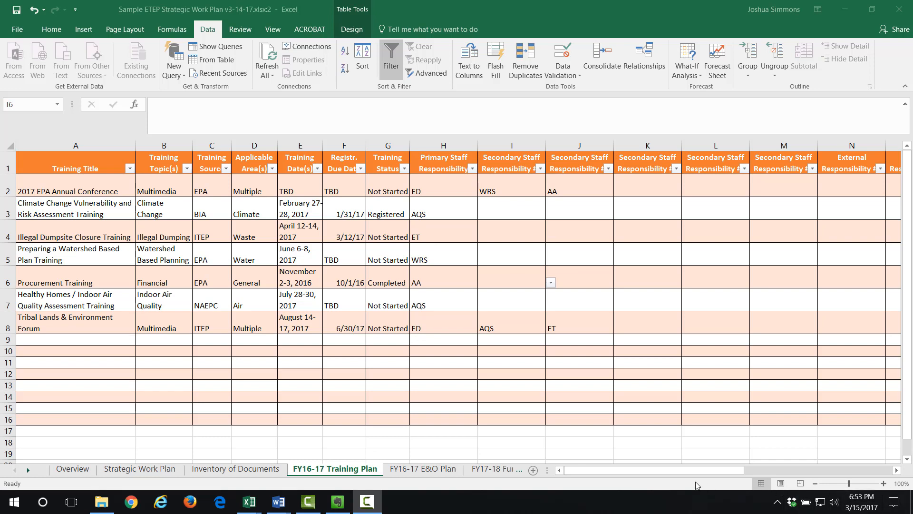
pyautogui.click(717, 473)
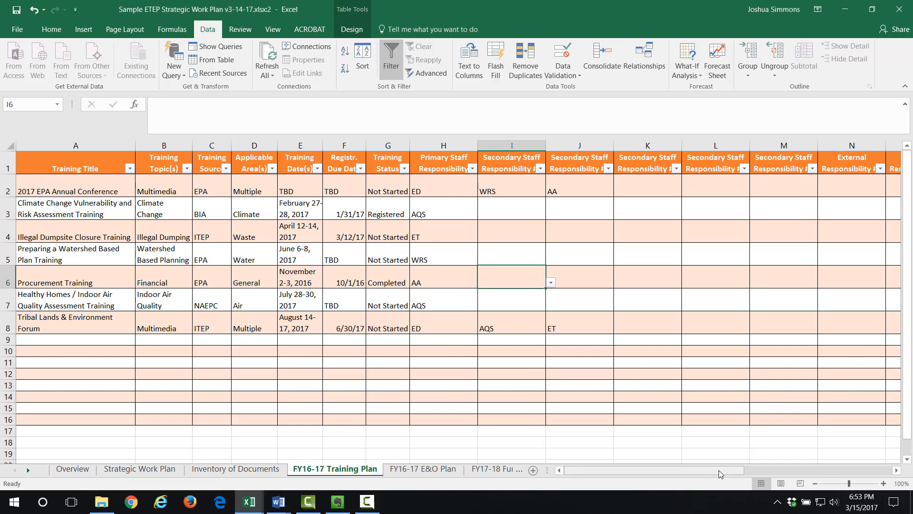
pyautogui.scroll(2, 692, 393)
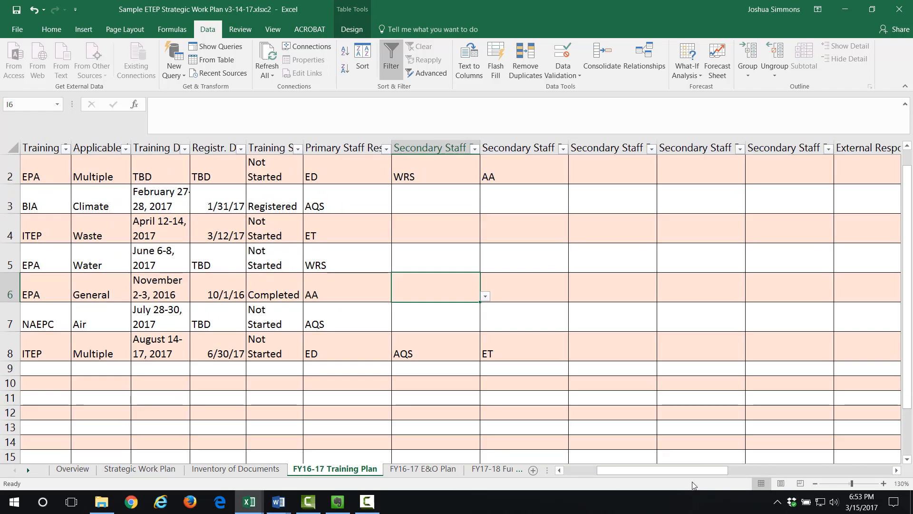
pyautogui.scroll(1, 701, 414)
pyautogui.moveTo(689, 472); pyautogui.dragTo(807, 472)
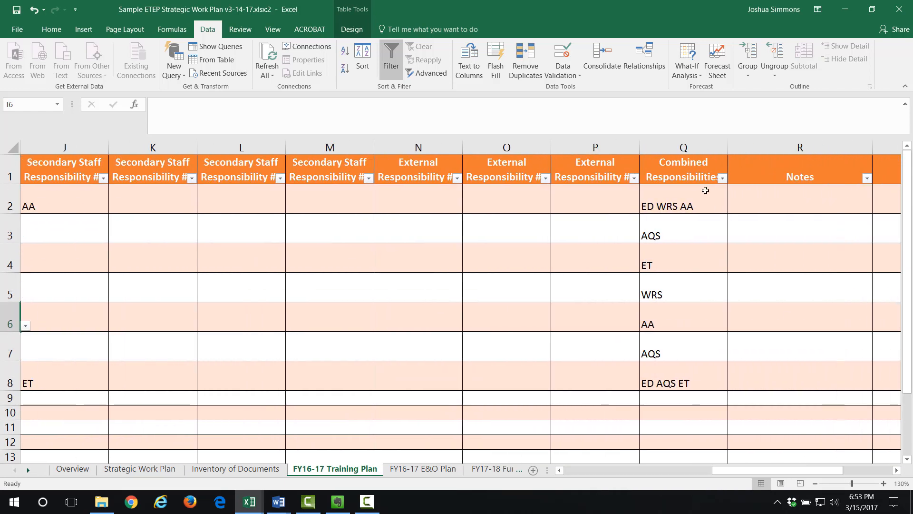
pyautogui.click(722, 179)
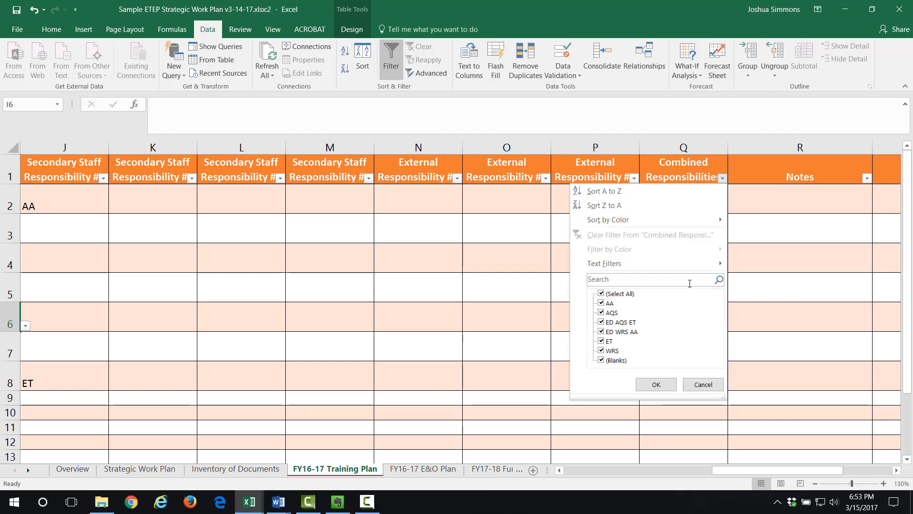
pyautogui.click(685, 280)
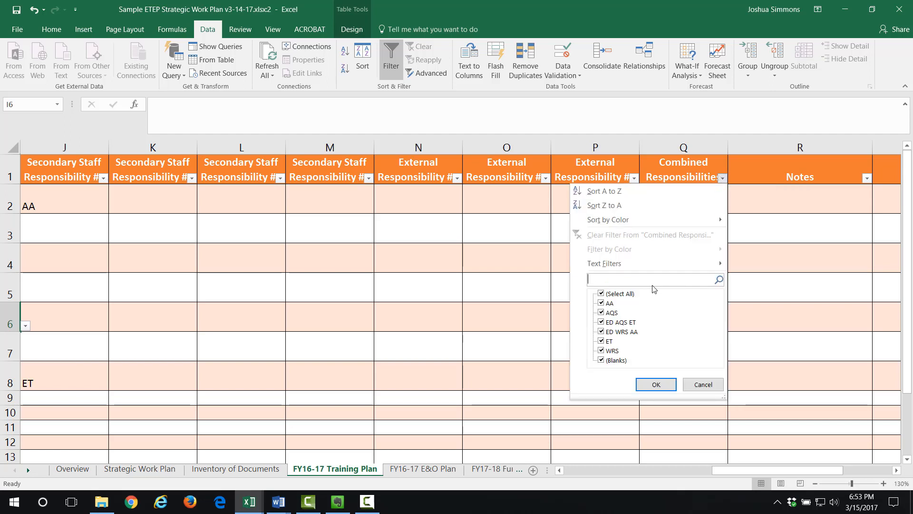
pyautogui.write('WRS')
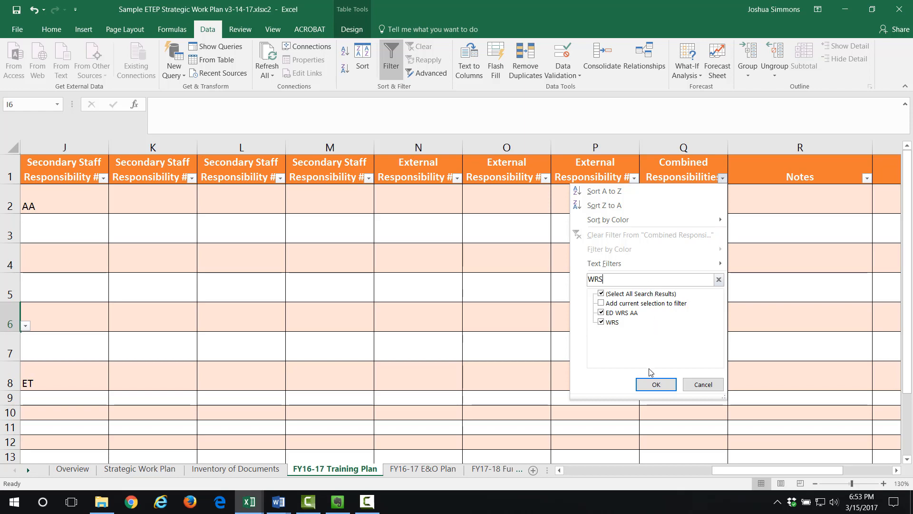
pyautogui.click(655, 384)
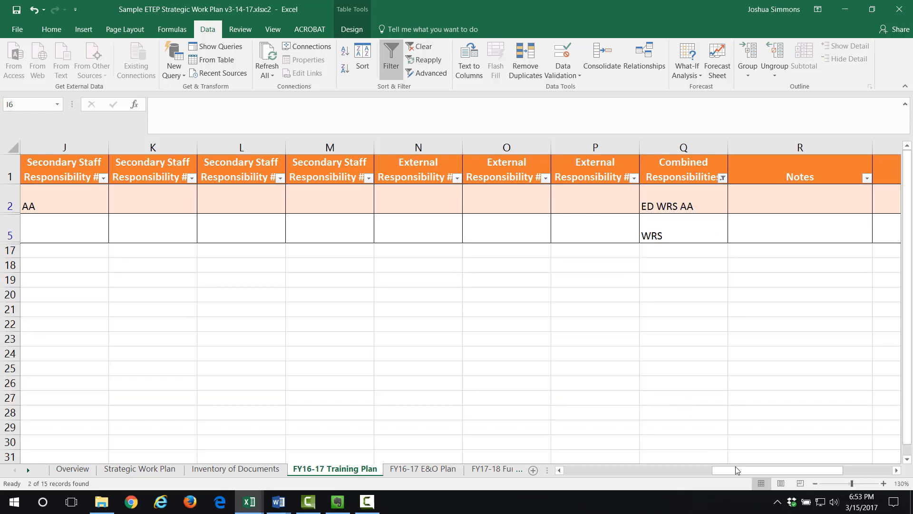
# Step: Hide columns H through P, from Primary Staff Responsibility to the last External Responsibility, in the training plan
pyautogui.moveTo(738, 470); pyautogui.dragTo(464, 395)
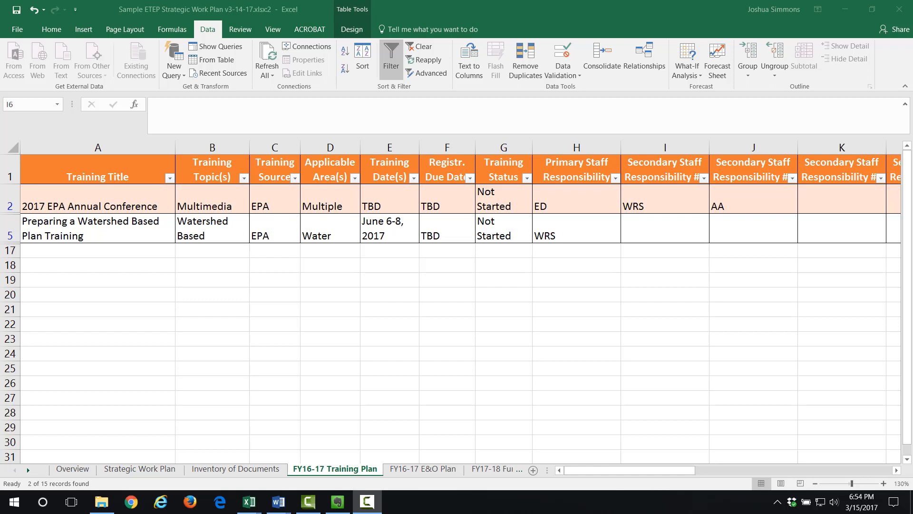
pyautogui.click(606, 470)
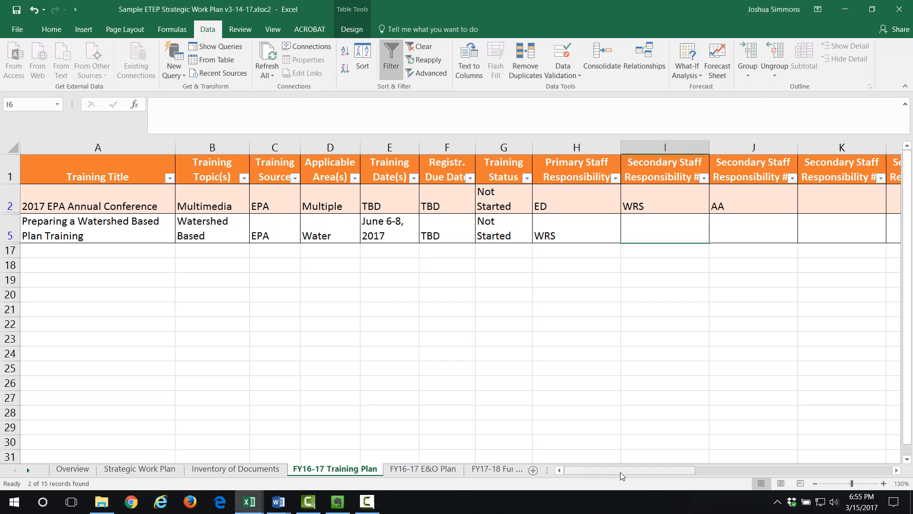
pyautogui.moveTo(637, 476); pyautogui.dragTo(699, 496)
pyautogui.click(334, 149)
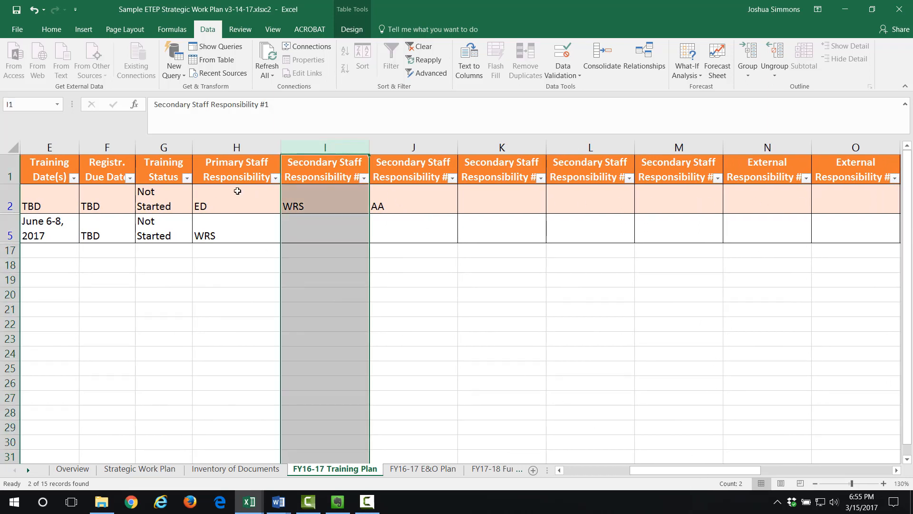
pyautogui.click(241, 148)
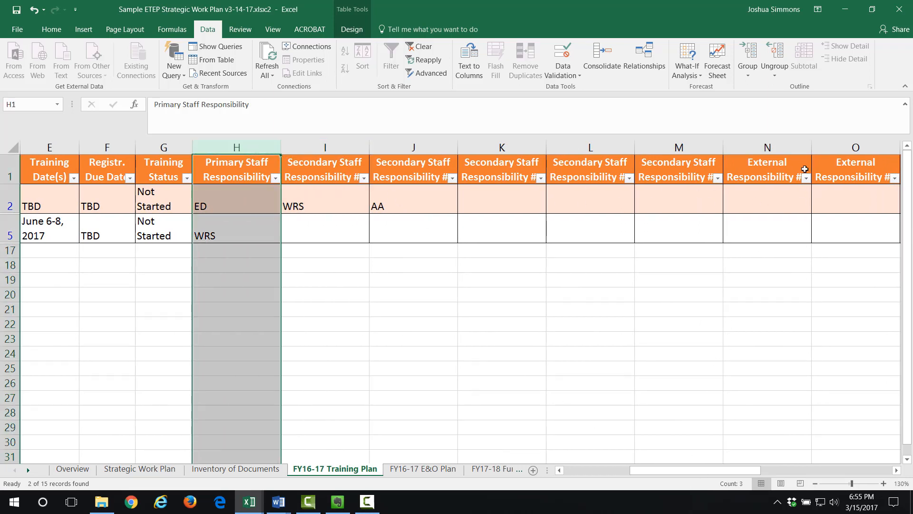
pyautogui.moveTo(720, 471); pyautogui.dragTo(754, 477)
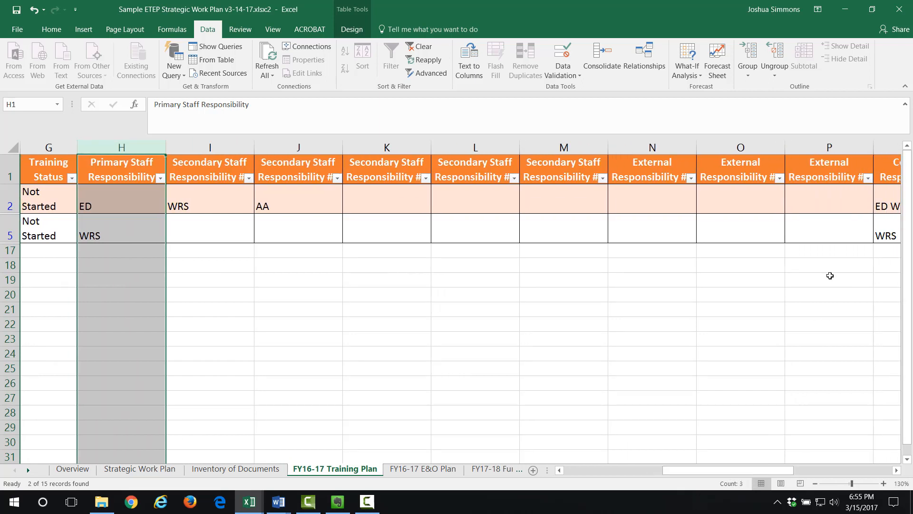
pyautogui.keyDown('shift'); pyautogui.click(843, 144); pyautogui.keyUp('shift')
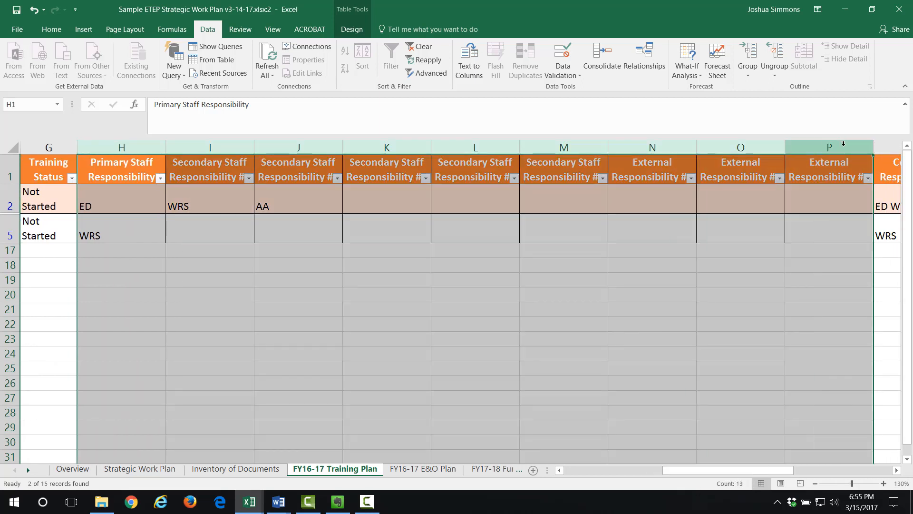
pyautogui.rightClick(843, 143)
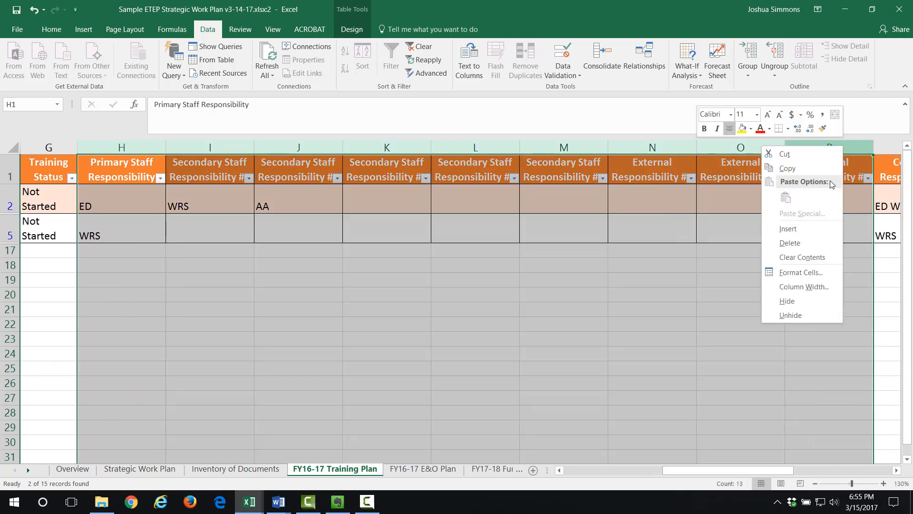
pyautogui.click(804, 302)
# Step: Hide the Link column (S) at the end of the training plan table
pyautogui.click(426, 148)
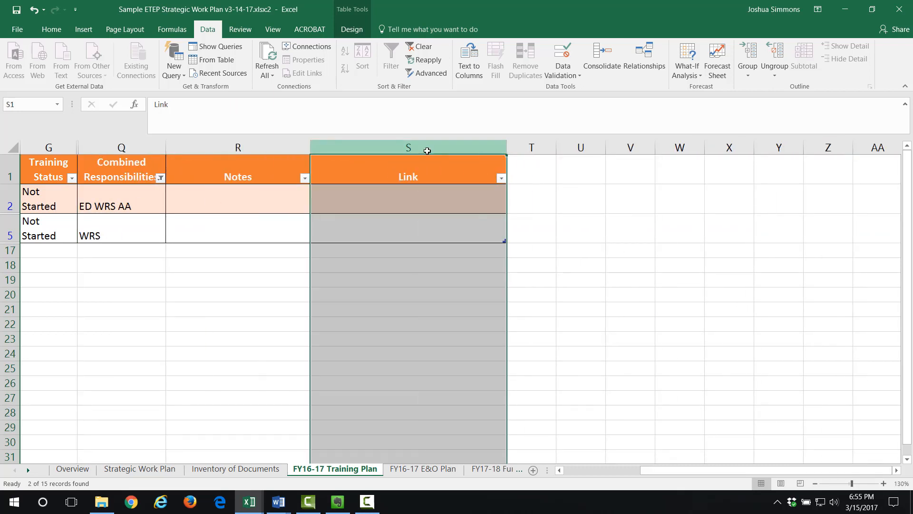
pyautogui.rightClick(427, 149)
pyautogui.click(466, 307)
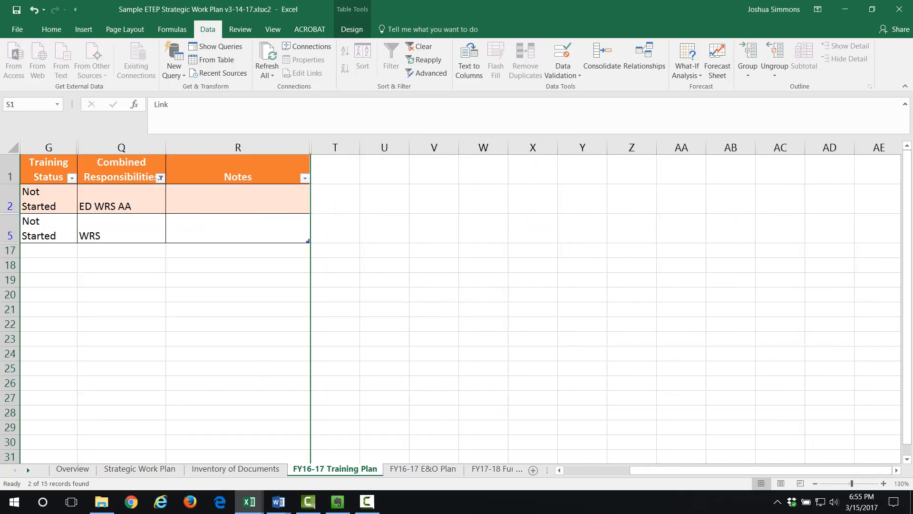
# Step: Copy the filtered training table, from the Training Title header through the Notes cell in row 5
pyautogui.moveTo(706, 471); pyautogui.dragTo(551, 442)
pyautogui.click(119, 176)
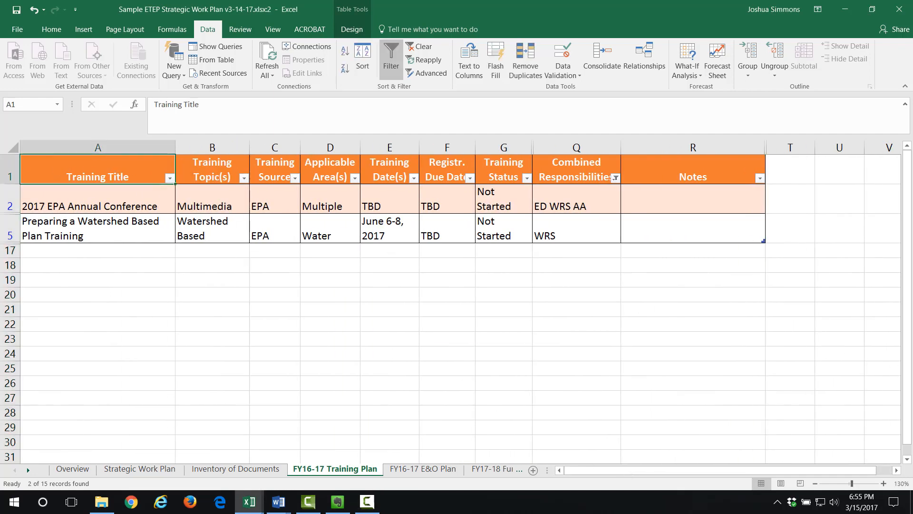
pyautogui.keyDown('shift'); pyautogui.click(703, 225); pyautogui.keyUp('shift')
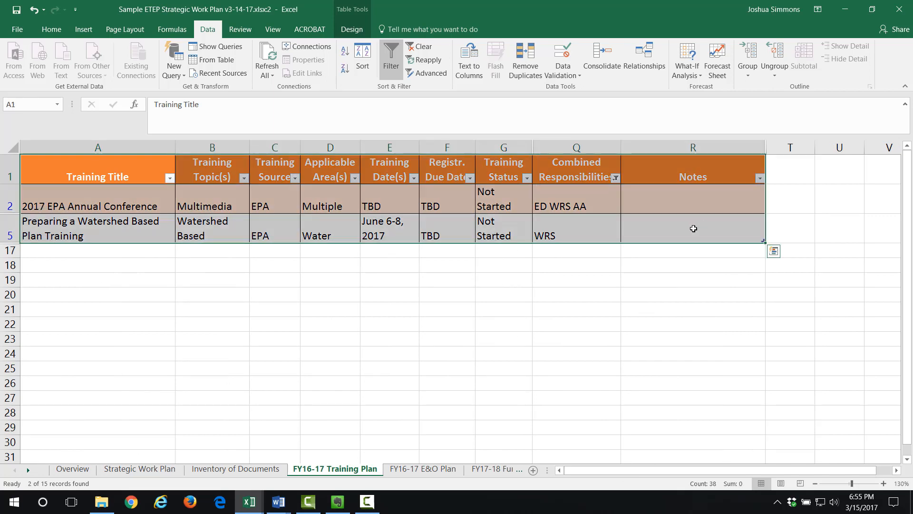
pyautogui.hotkey('ctrl', 'c')
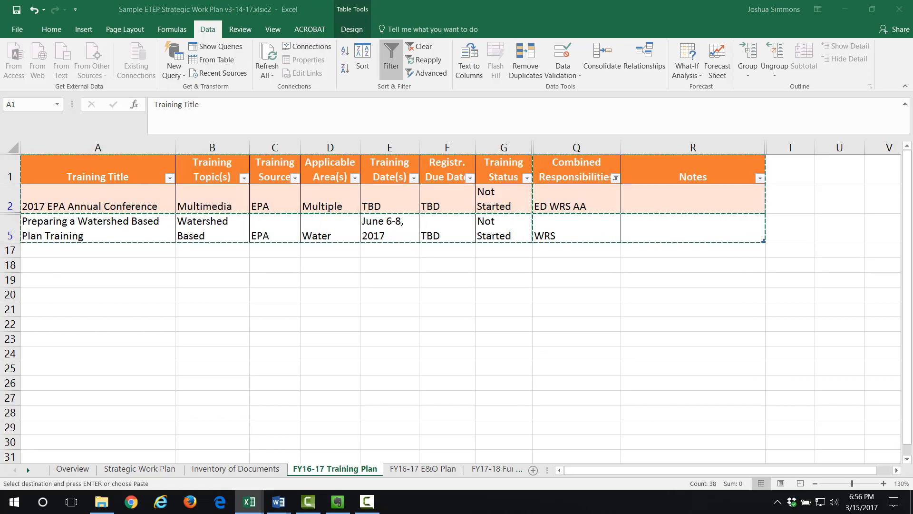
# Step: Switch to the Word staff cut-sheet document, save it, and paste the training table below the end of the objectives table
pyautogui.moveTo(912, 5); pyautogui.dragTo(453, 1)
pyautogui.scroll(-15, 659, 333)
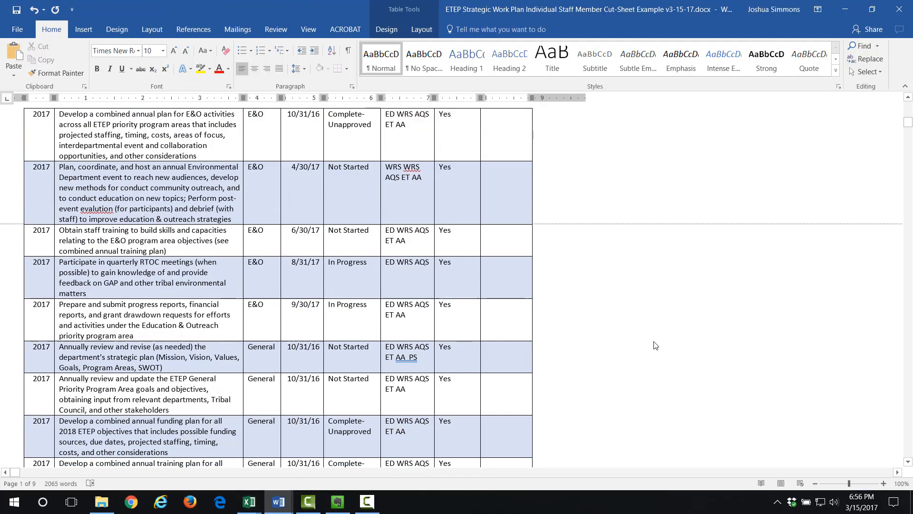
pyautogui.scroll(-20, 627, 385)
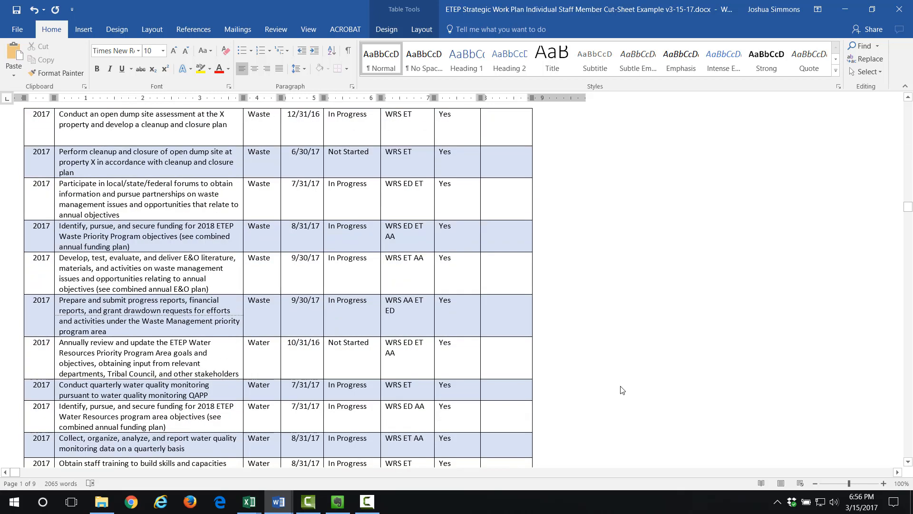
pyautogui.click(83, 127)
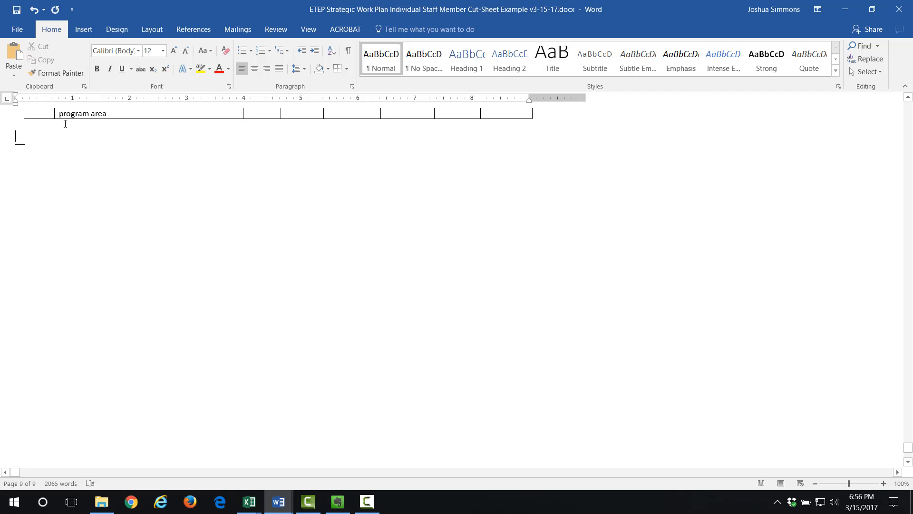
pyautogui.hotkey('ctrl', 's')
pyautogui.click(13, 54)
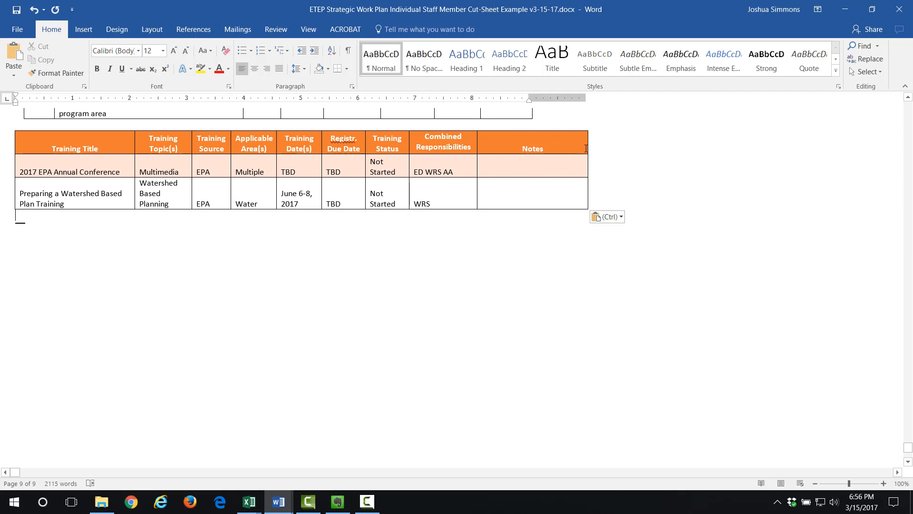
# Step: Narrow the Combined Responsibilities, Notes and Training Title columns of the pasted training table to reduce its overall width
pyautogui.click(136, 149)
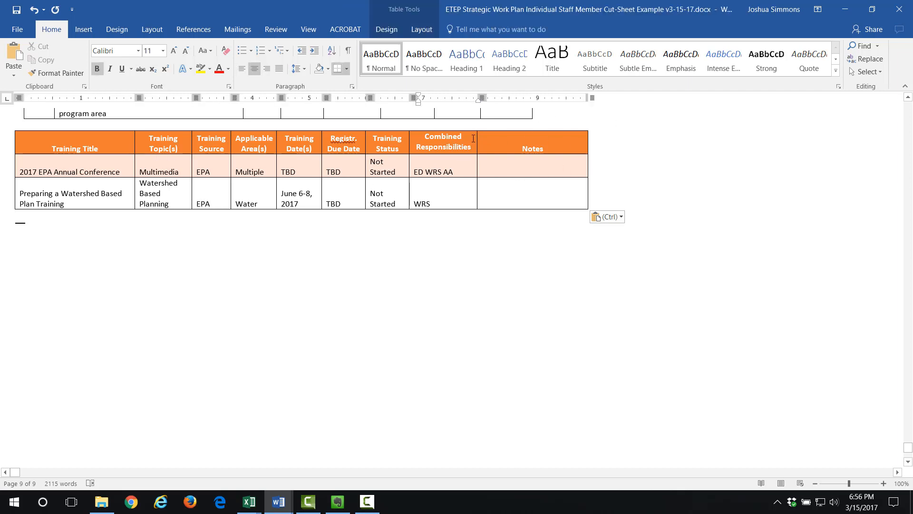
pyautogui.moveTo(482, 99)
pyautogui.mouseDown()
pyautogui.moveTo(465, 103)
pyautogui.moveTo(479, 108)
pyautogui.mouseUp()
pyautogui.moveTo(592, 142); pyautogui.dragTo(555, 149)
pyautogui.click(105, 270)
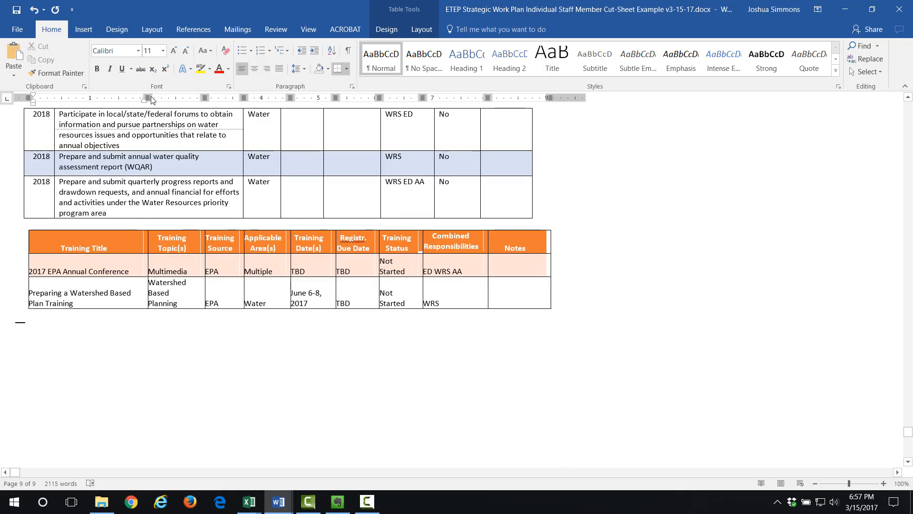
pyautogui.moveTo(147, 98); pyautogui.dragTo(137, 105)
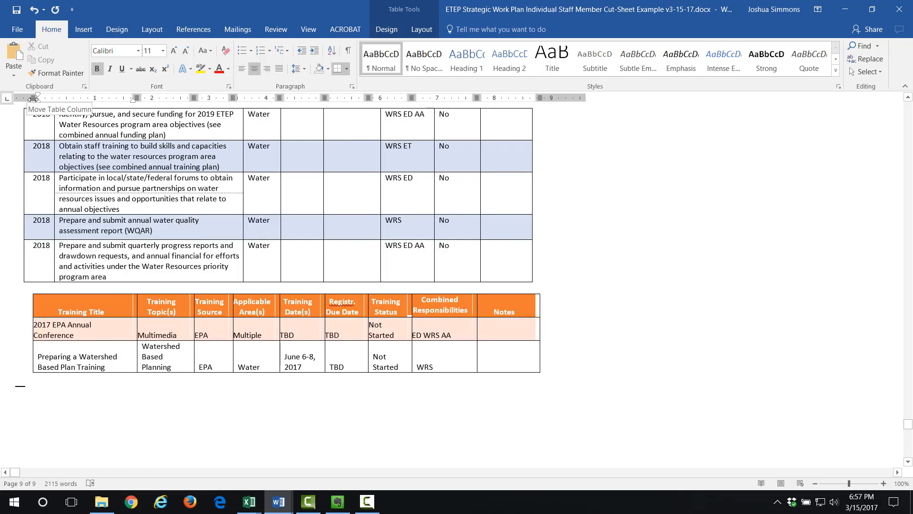
# Step: Shift the whole training table left to bring its edge close to that of the objectives table above
pyautogui.moveTo(24, 100); pyautogui.dragTo(23, 104)
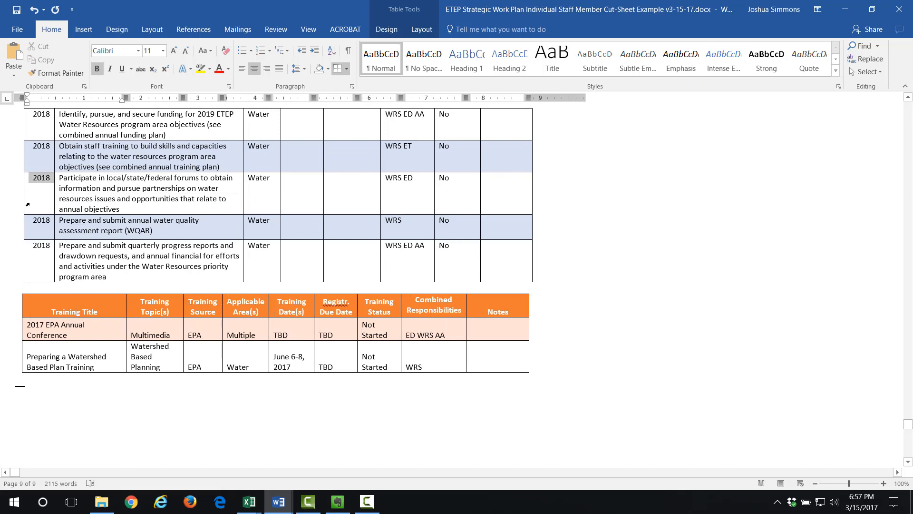
pyautogui.click(107, 355)
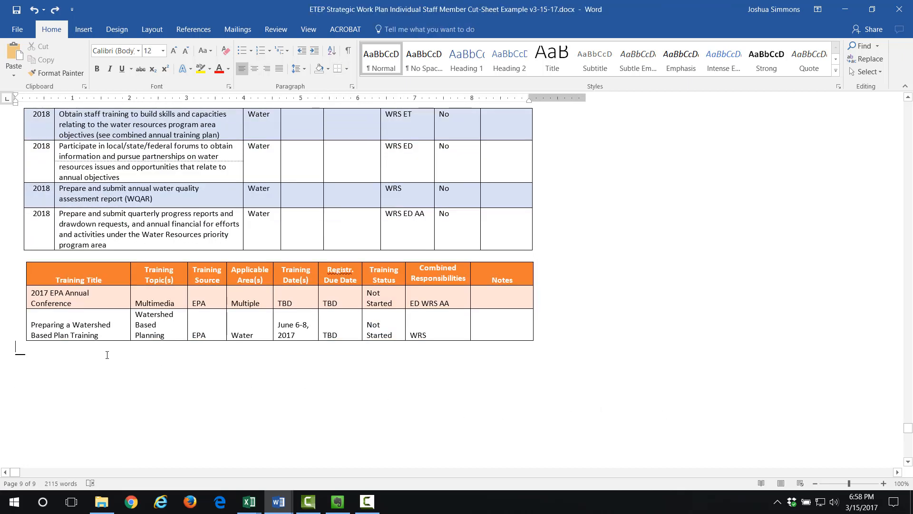
pyautogui.click(69, 306)
pyautogui.moveTo(27, 98); pyautogui.dragTo(23, 99)
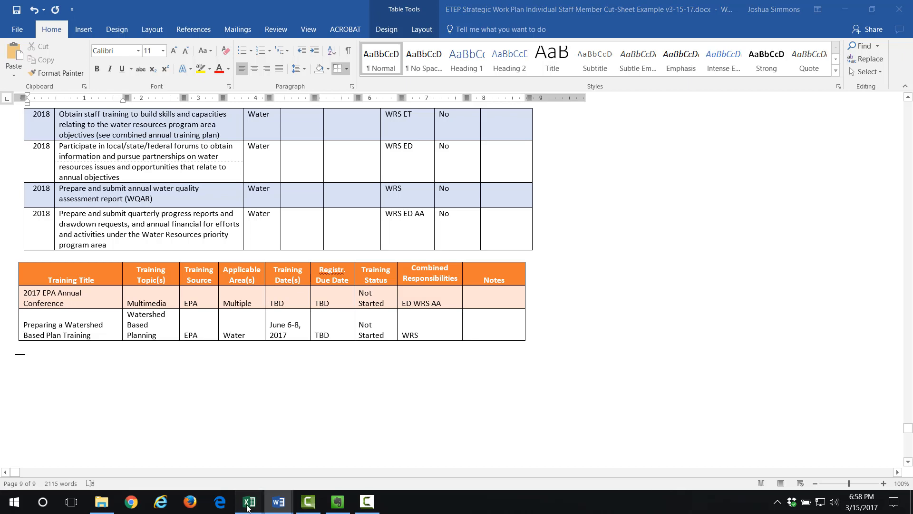
# Step: Switch to the Sample ETEP Strategic Work Plan workbook in Excel and open the FY16-17 E&O Plan sheet at its first event
pyautogui.moveTo(249, 501)
pyautogui.moveTo(238, 451)
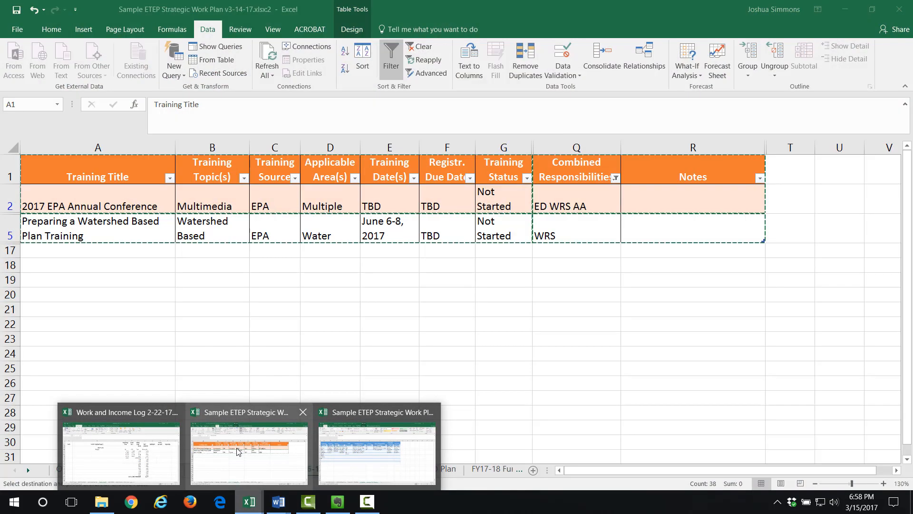
pyautogui.click(238, 451)
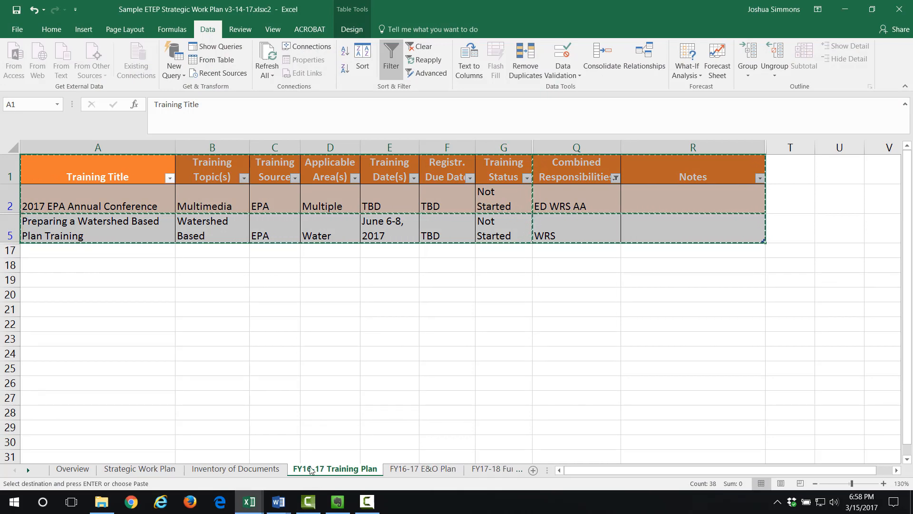
pyautogui.click(402, 471)
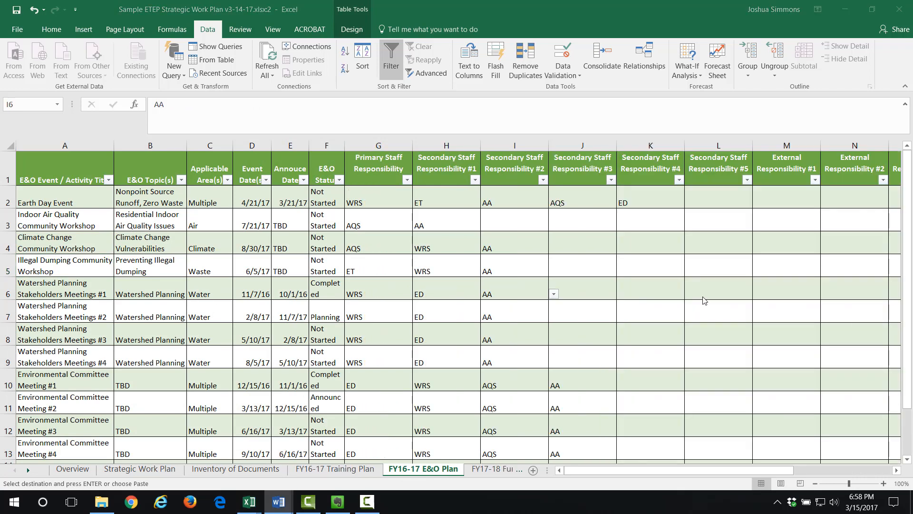
pyautogui.click(620, 315)
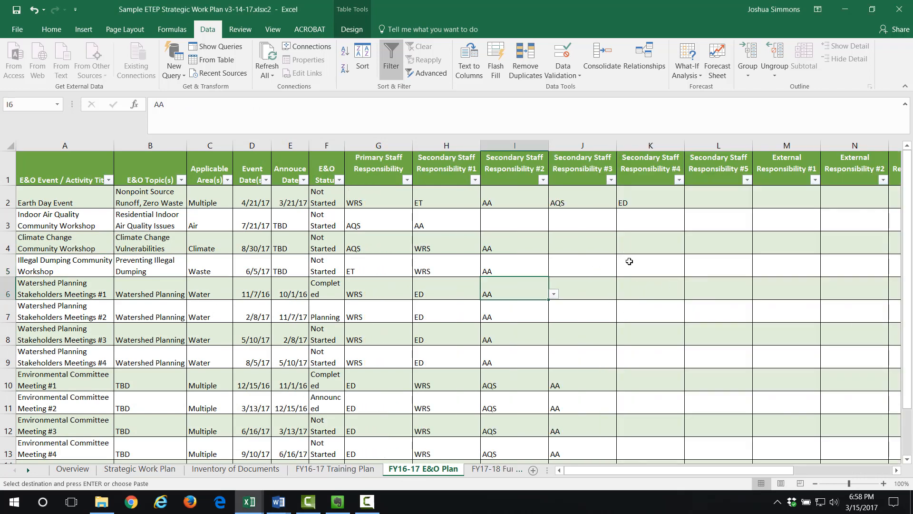
pyautogui.click(62, 198)
pyautogui.scroll(1, 73, 269)
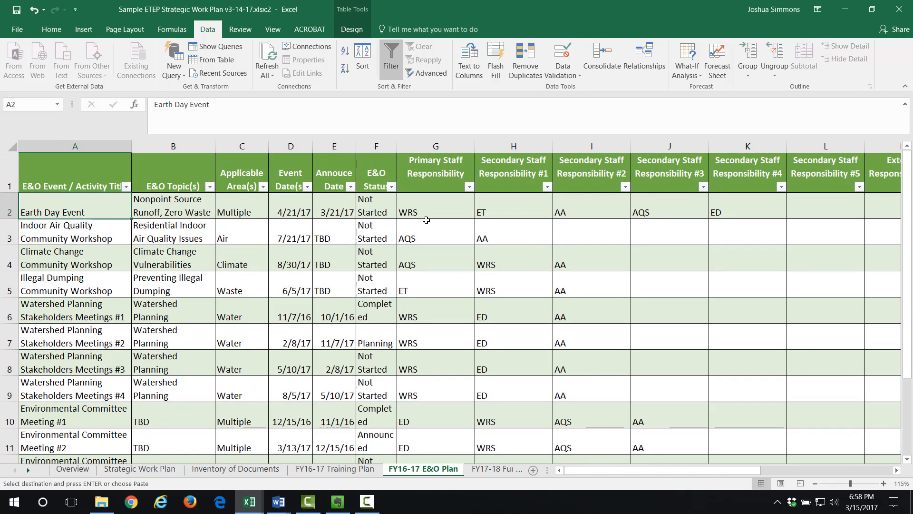
# Step: Filter the E&O table's Combined Responsibilities column to the entries containing "wrs"
pyautogui.click(446, 207)
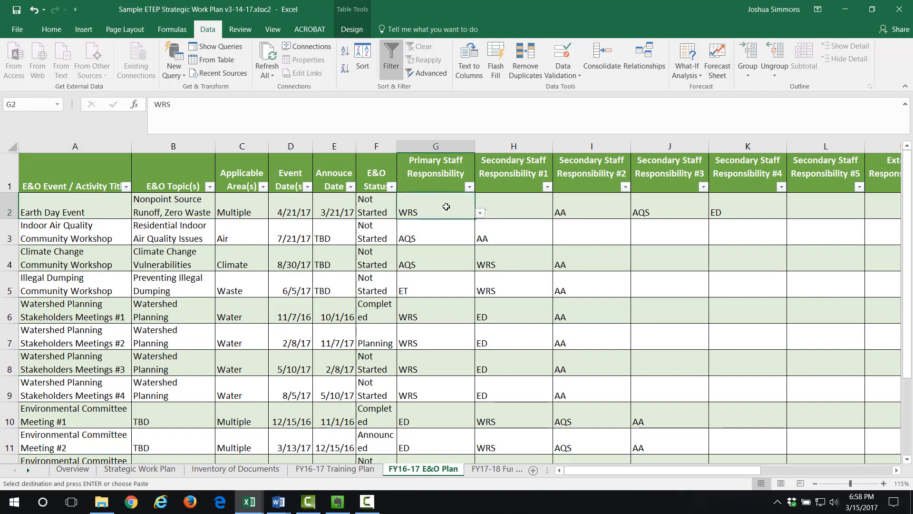
pyautogui.press('Right')
pyautogui.press('Right')
pyautogui.press('Right')
pyautogui.press('Right')
pyautogui.press('Right')
pyautogui.press('Right')
pyautogui.press('Right')
pyautogui.press('Right')
pyautogui.press('Right')
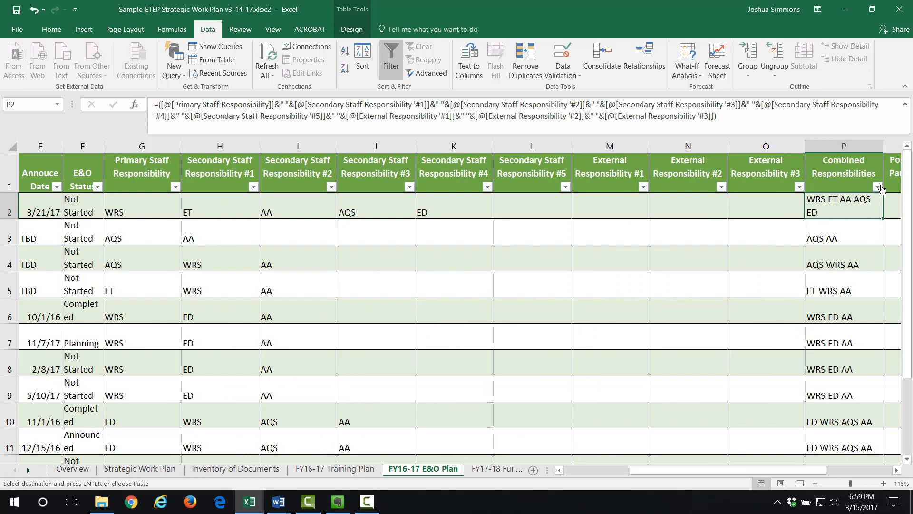
pyautogui.click(879, 188)
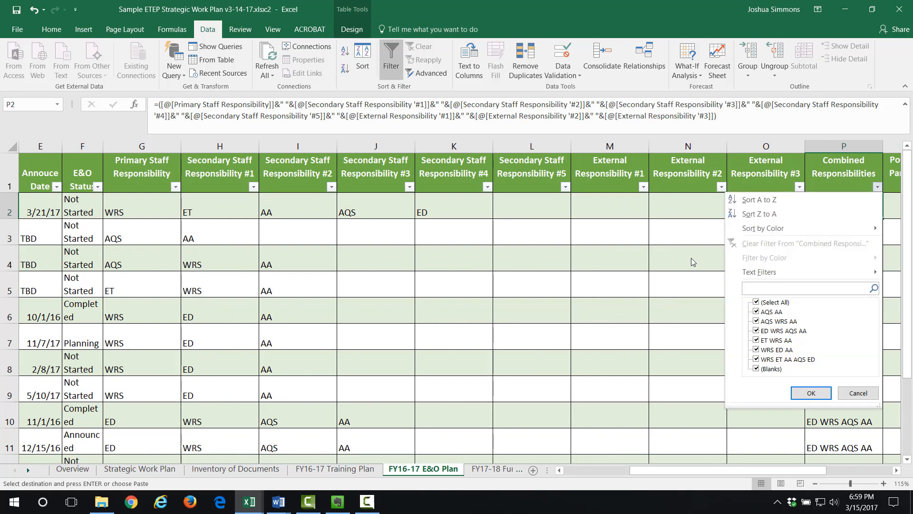
pyautogui.write('wrs')
pyautogui.press('Return')
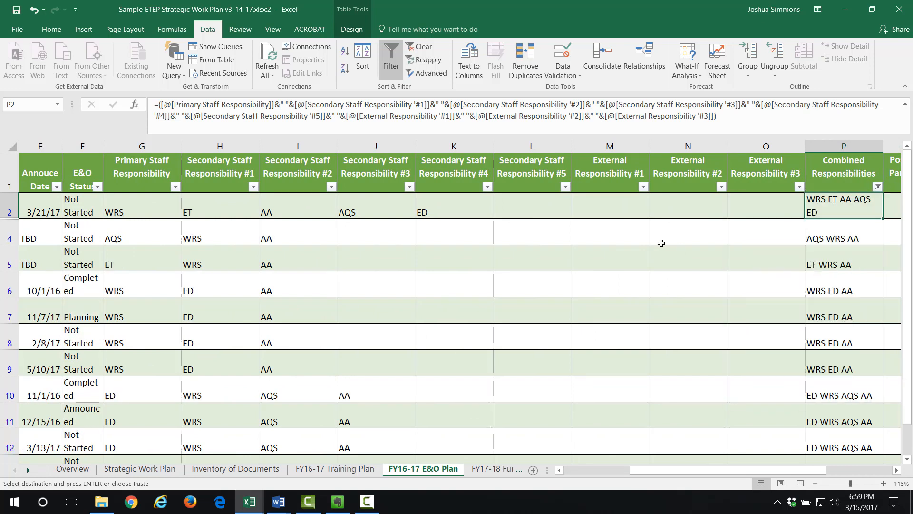
# Step: Hide the individual responsibility columns of the E&O table, from Primary Staff Responsibility (G) through External Responsibility #3 (O)
pyautogui.click(544, 257)
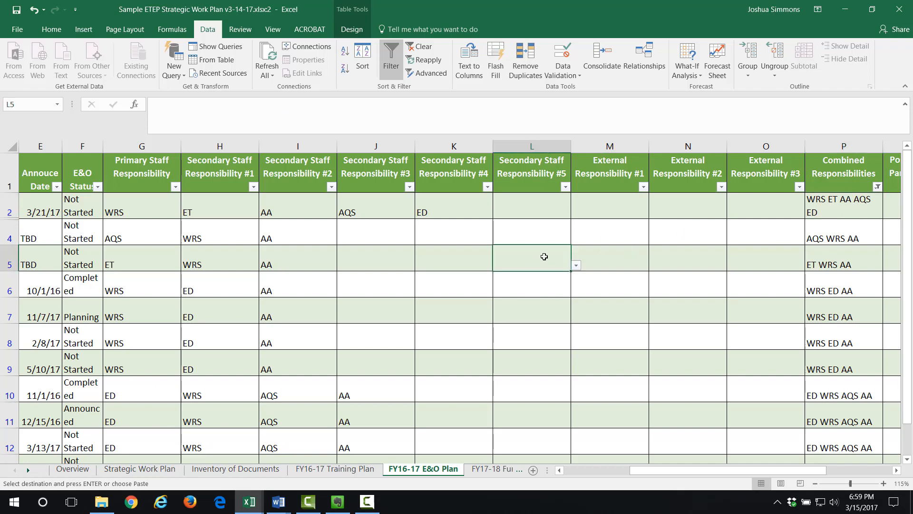
pyautogui.press('Left')
pyautogui.press('Left')
pyautogui.press('Left')
pyautogui.press('Left')
pyautogui.press('Left')
pyautogui.press('Left')
pyautogui.press('Left')
pyautogui.press('Left')
pyautogui.press('Left')
pyautogui.press('Left')
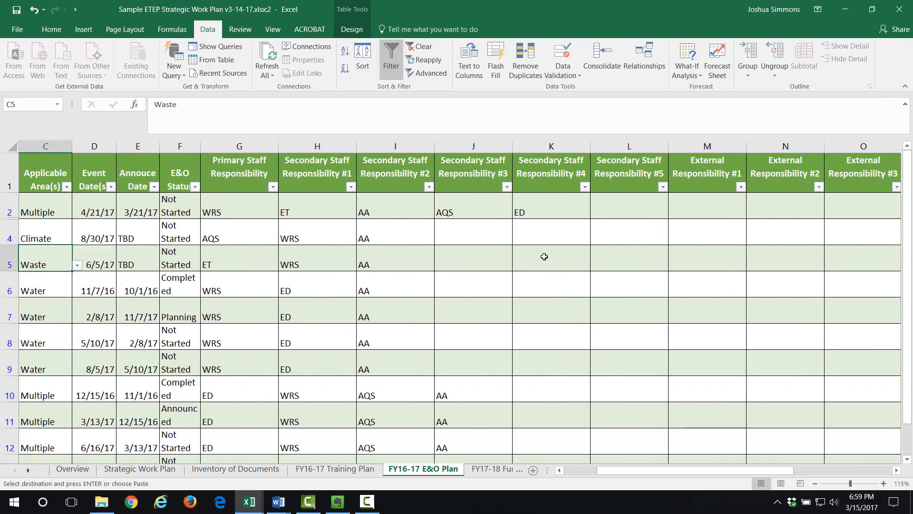
pyautogui.press('Left')
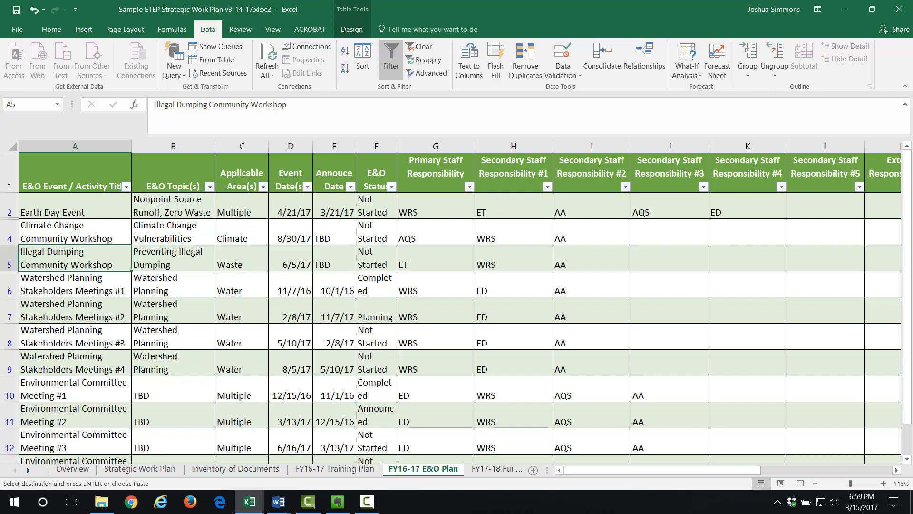
pyautogui.hotkey('alt', 'Tab')
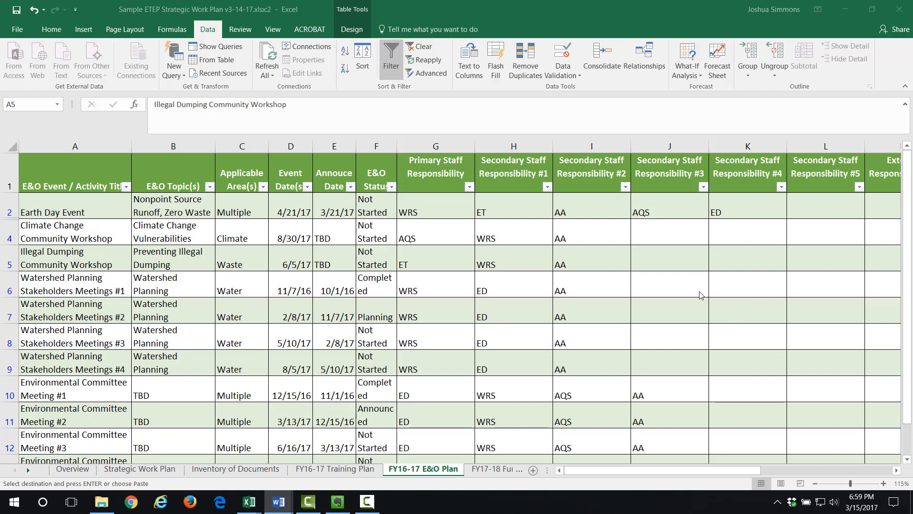
pyautogui.click(446, 151)
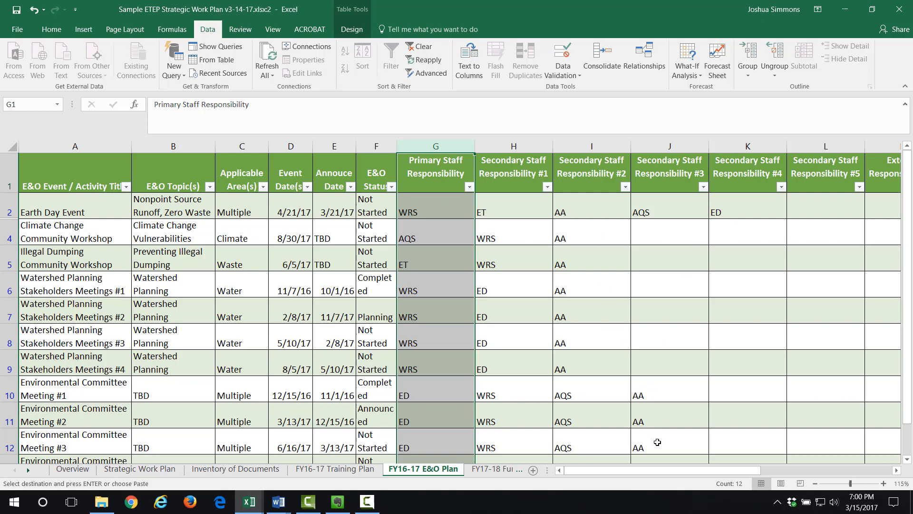
pyautogui.moveTo(670, 470); pyautogui.dragTo(719, 470)
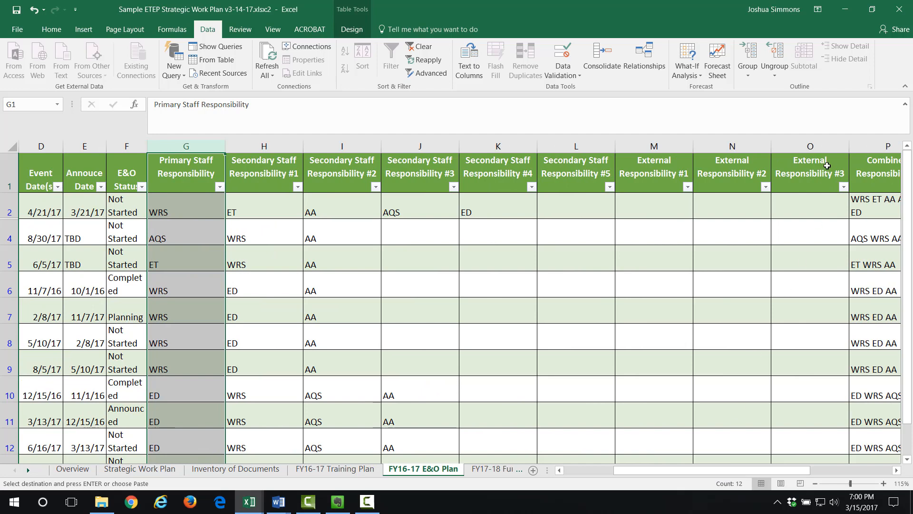
pyautogui.keyDown('shift'); pyautogui.click(827, 146); pyautogui.keyUp('shift')
pyautogui.rightClick(828, 147)
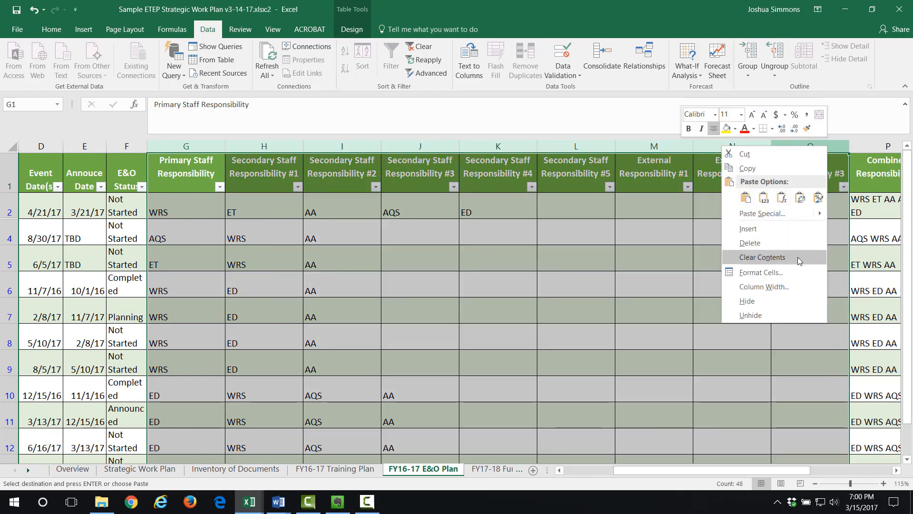
pyautogui.click(792, 307)
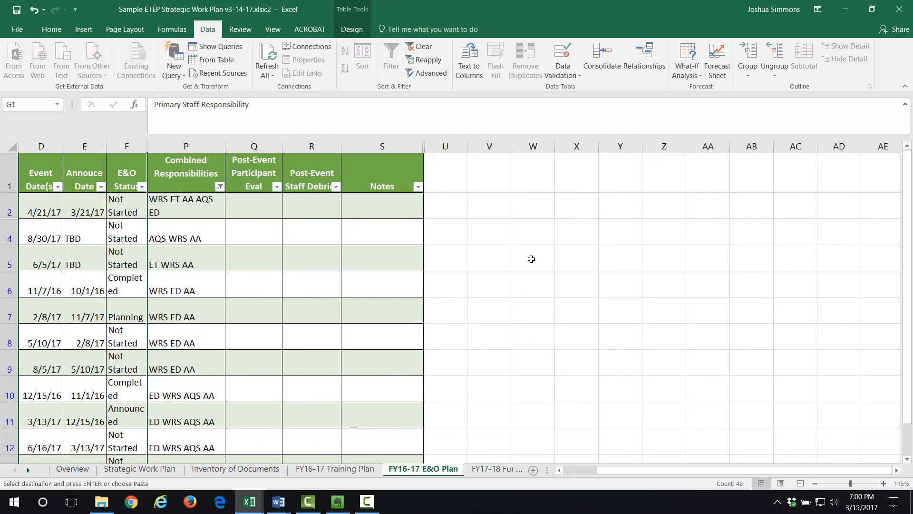
# Step: Copy the filtered E&O table, from the E&O Event / Activity Title header through the Notes cell in row 13
pyautogui.click(190, 236)
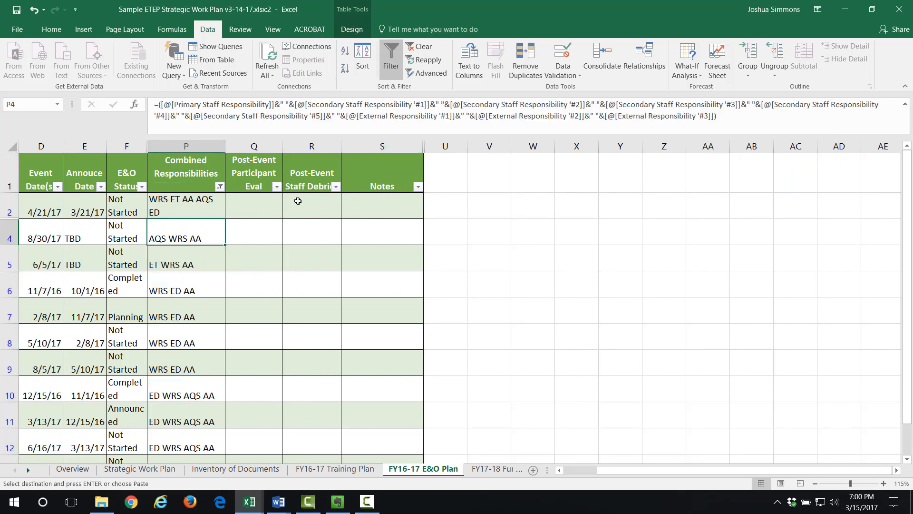
pyautogui.press('Right')
pyautogui.press('Right')
pyautogui.press('Left')
pyautogui.press('Left')
pyautogui.press('Left')
pyautogui.press('Left')
pyautogui.press('Left')
pyautogui.press('Left')
pyautogui.press('Left')
pyautogui.press('Left')
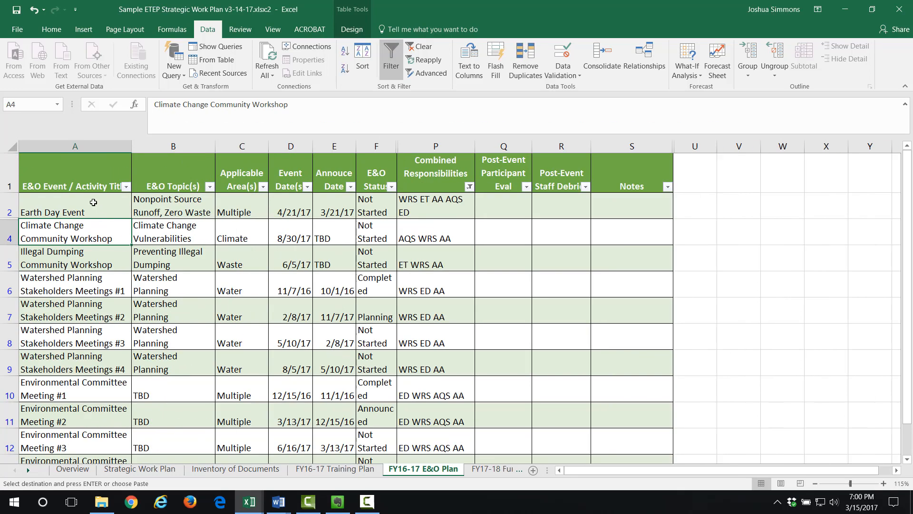
pyautogui.click(94, 181)
pyautogui.scroll(-2, 530, 261)
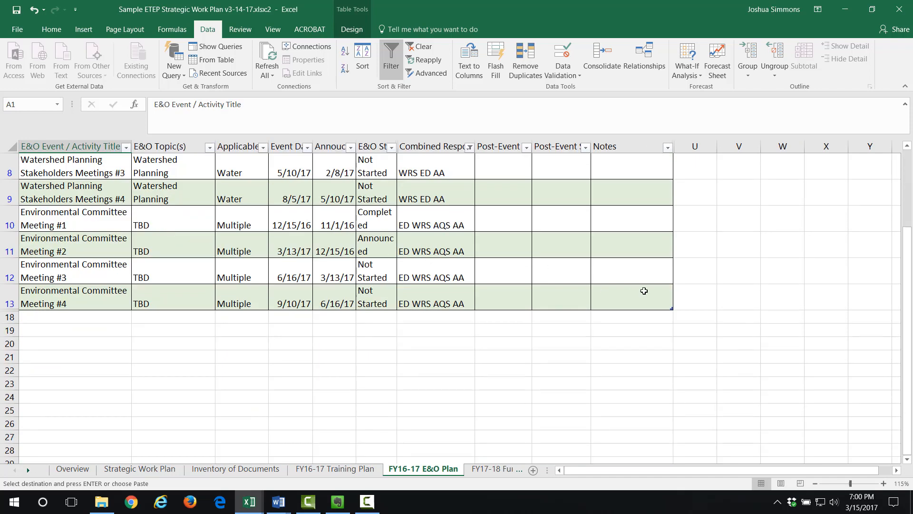
pyautogui.keyDown('shift'); pyautogui.click(644, 291); pyautogui.keyUp('shift')
pyautogui.scroll(2, 421, 357)
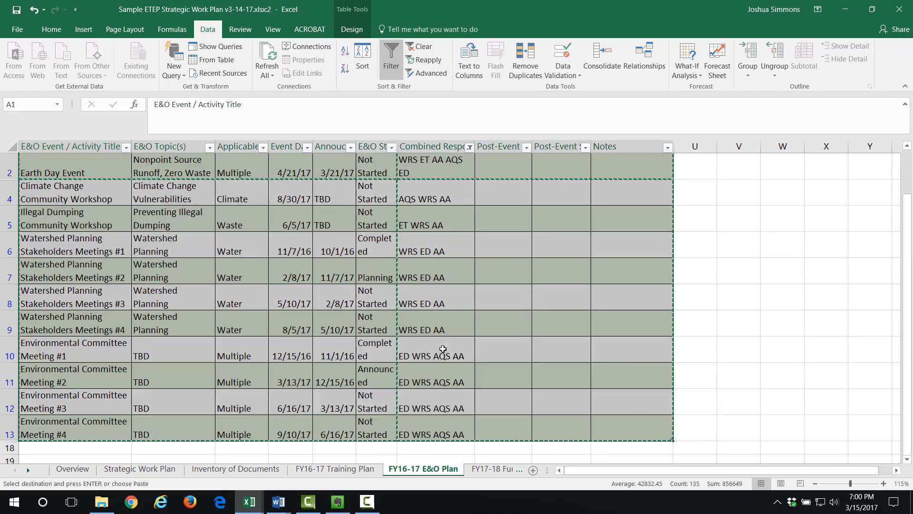
# Step: Switch to the Word staff cut-sheet document and paste the E&O table on a new line below the training table
pyautogui.click(279, 501)
pyautogui.click(318, 452)
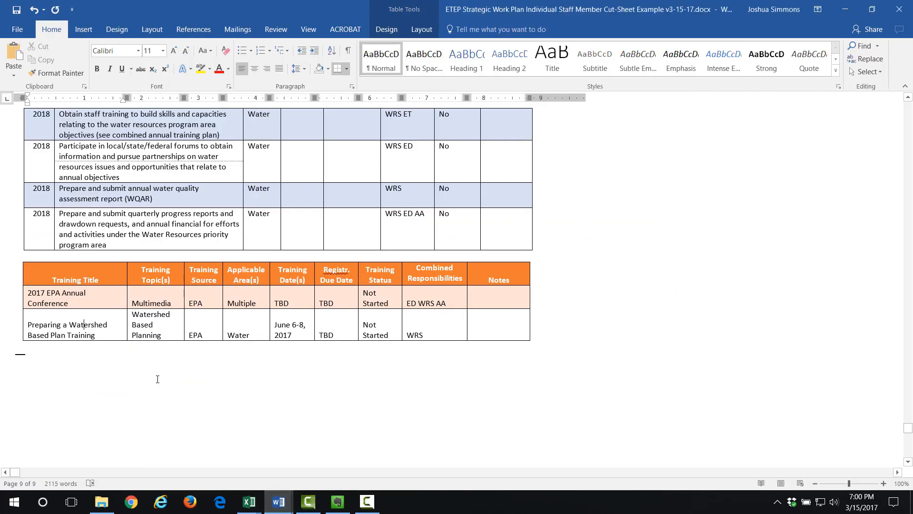
pyautogui.click(61, 362)
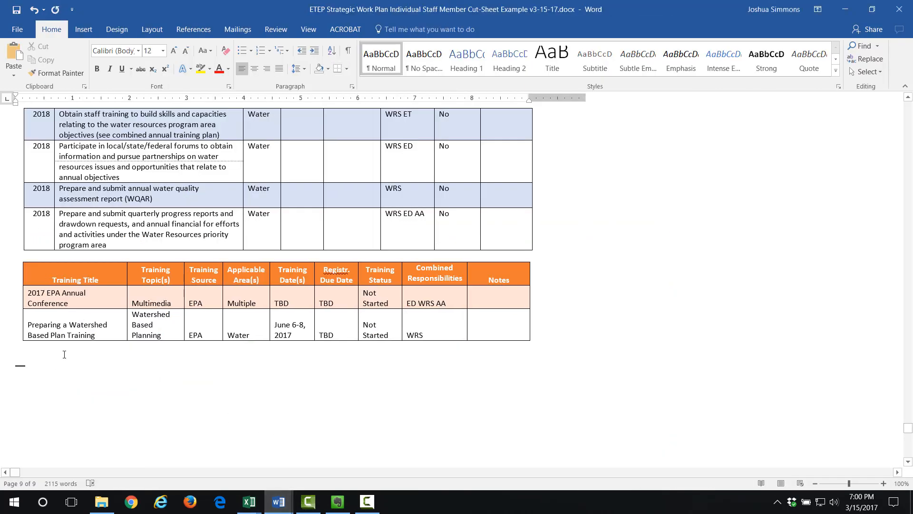
pyautogui.hotkey('ctrl', 'v')
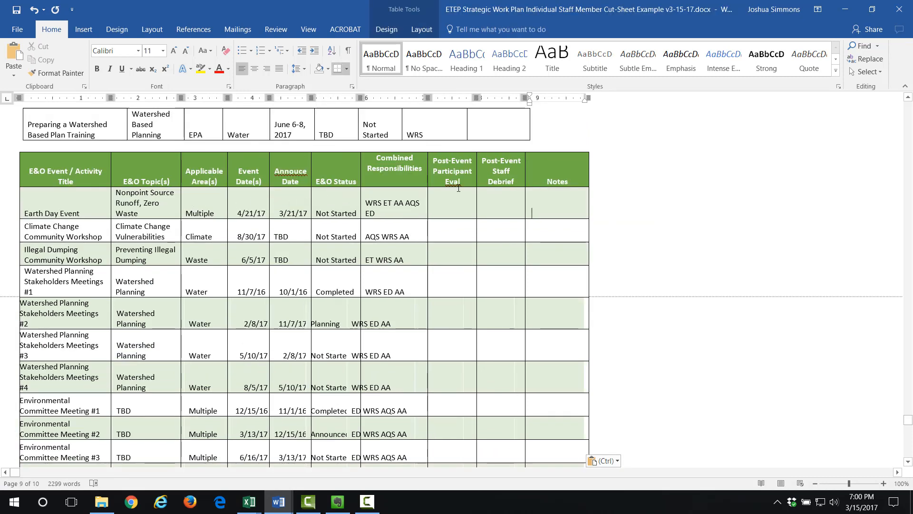
# Step: Narrow the E&O Event / Activity Title and Notes columns of the pasted E&O table
pyautogui.click(554, 145)
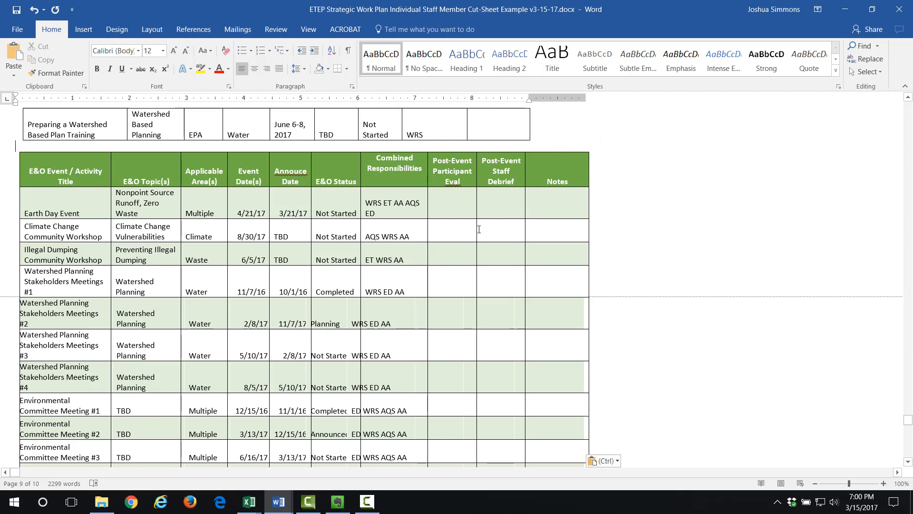
pyautogui.click(466, 186)
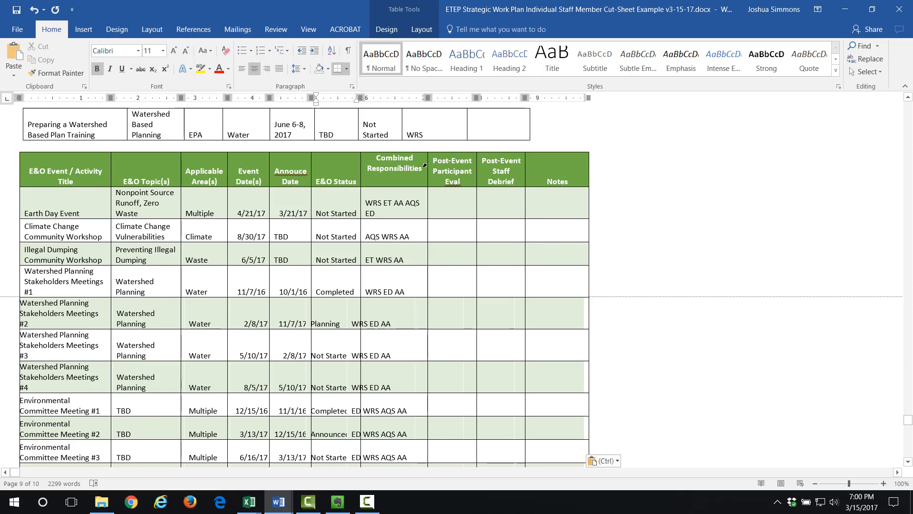
pyautogui.moveTo(424, 165); pyautogui.dragTo(415, 169)
pyautogui.click(108, 176)
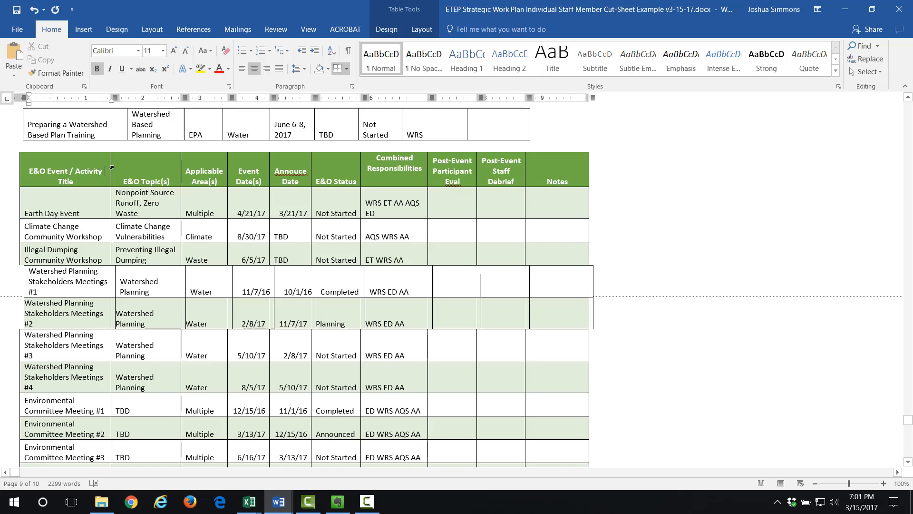
pyautogui.doubleClick(111, 166)
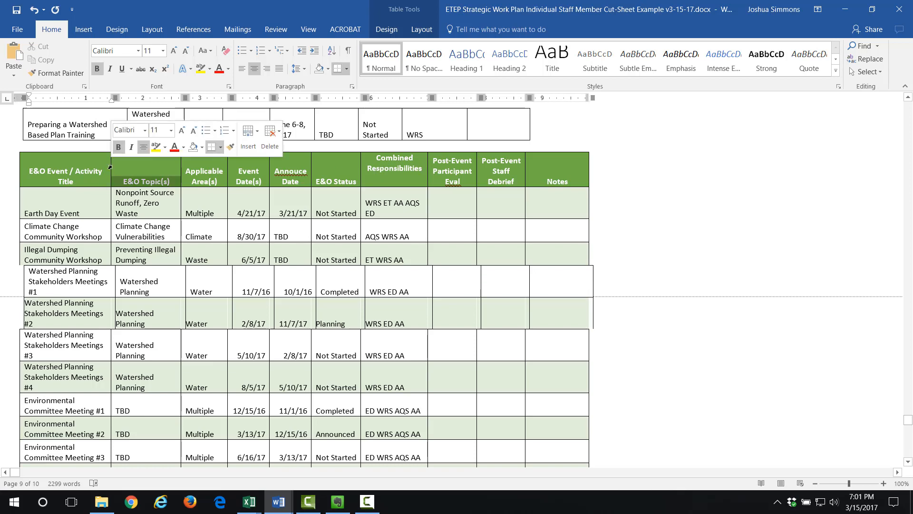
pyautogui.moveTo(589, 162); pyautogui.dragTo(568, 162)
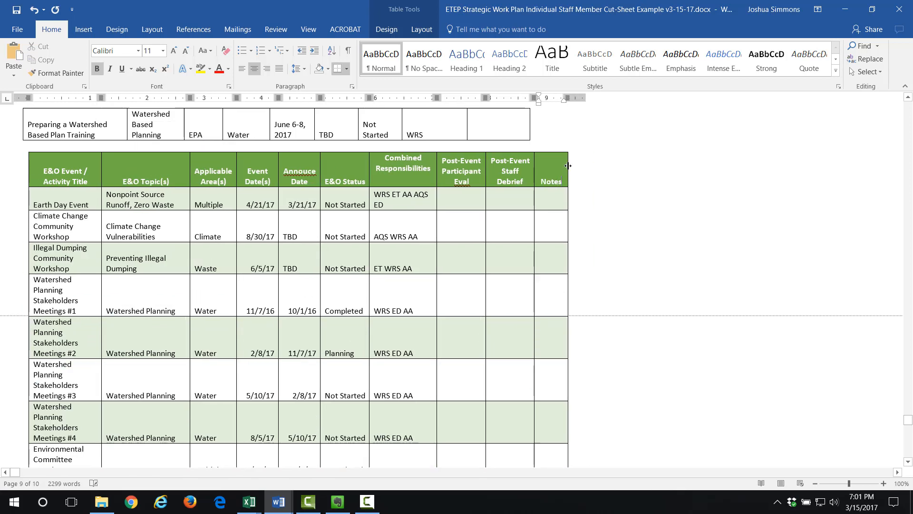
# Step: Narrow the E&O Status and E&O Topic(s) columns to bring the E&O table's width closer to the training table's
pyautogui.click(352, 172)
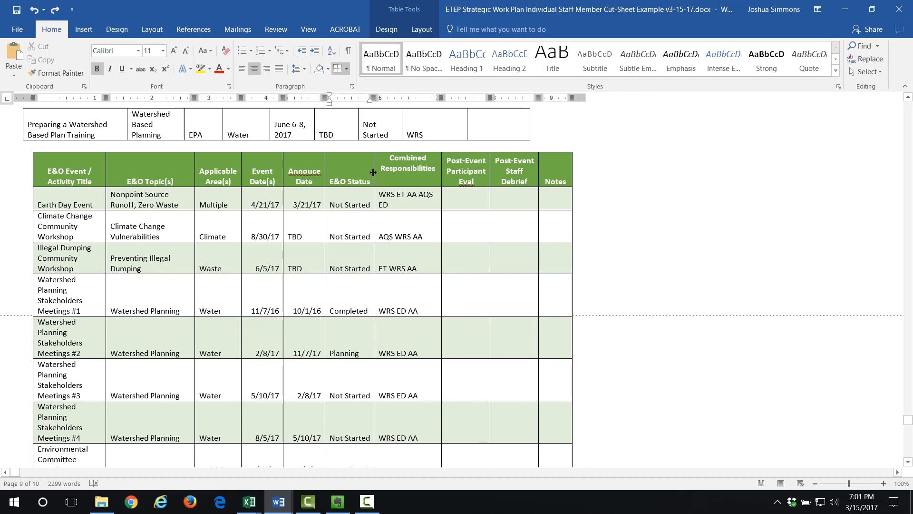
pyautogui.moveTo(373, 174); pyautogui.dragTo(369, 174)
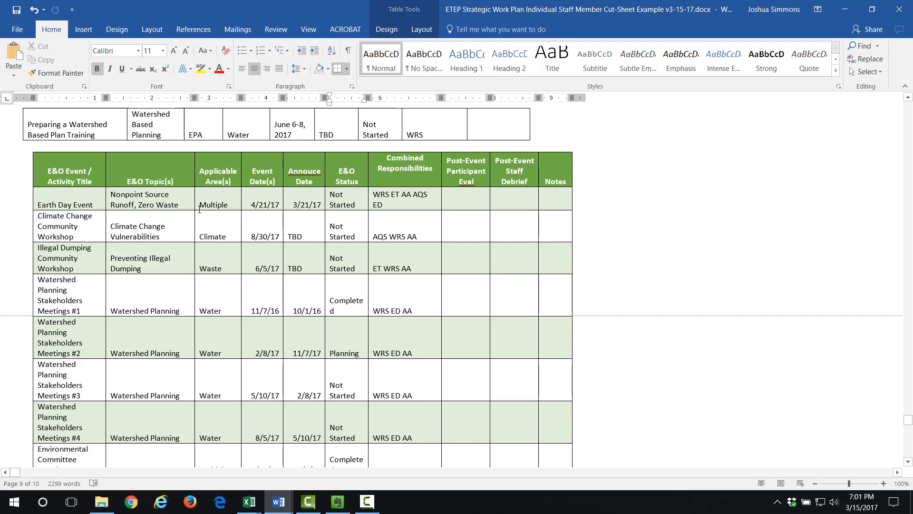
pyautogui.hotkey('ctrl', 'z')
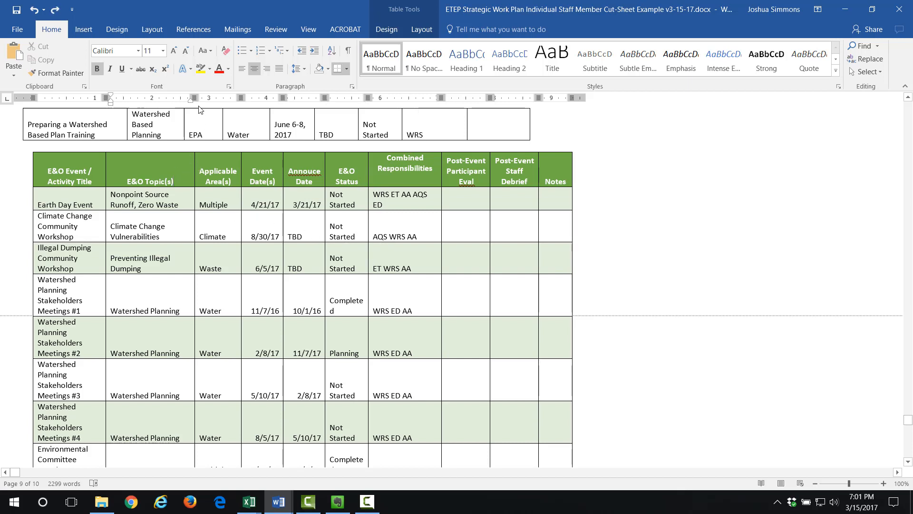
pyautogui.moveTo(194, 97); pyautogui.dragTo(162, 97)
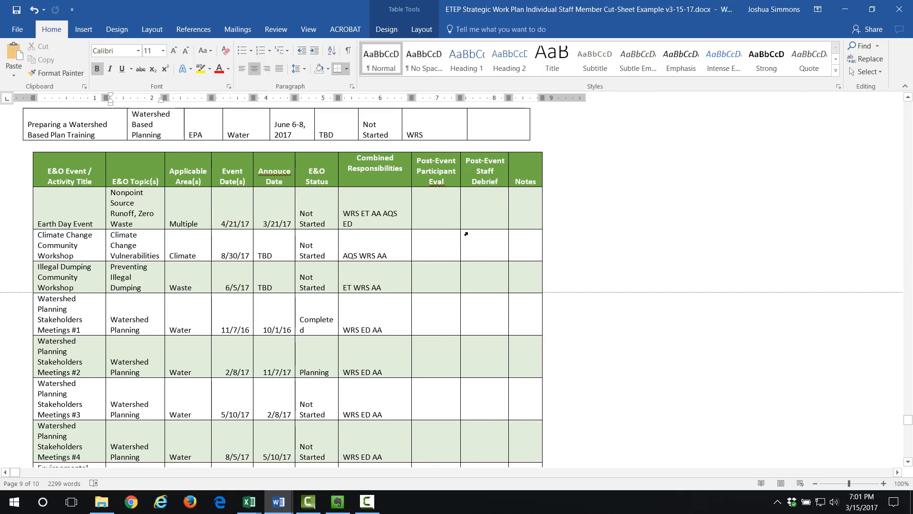
# Step: Narrow the Combined Responsibilities and Post-Event Staff Debrief columns of the E&O table
pyautogui.moveTo(412, 98); pyautogui.dragTo(401, 98)
pyautogui.moveTo(460, 98); pyautogui.dragTo(450, 97)
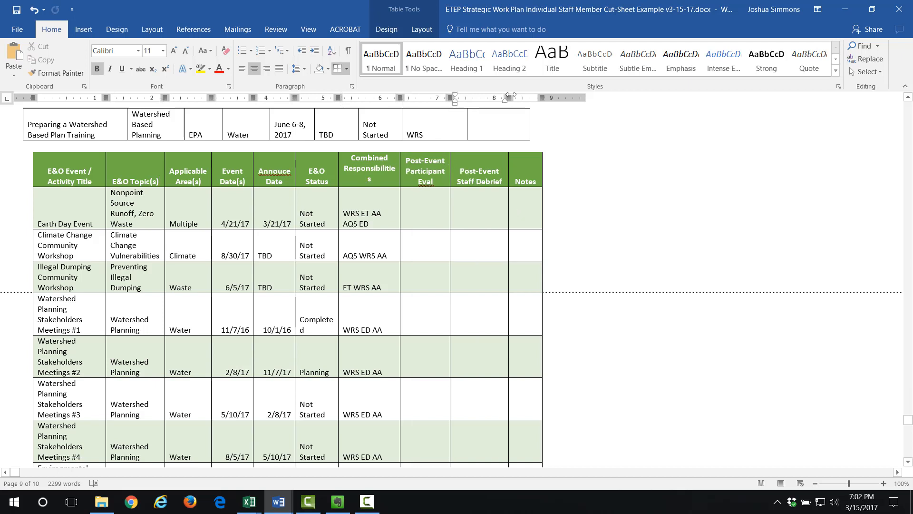
pyautogui.moveTo(509, 98); pyautogui.dragTo(486, 97)
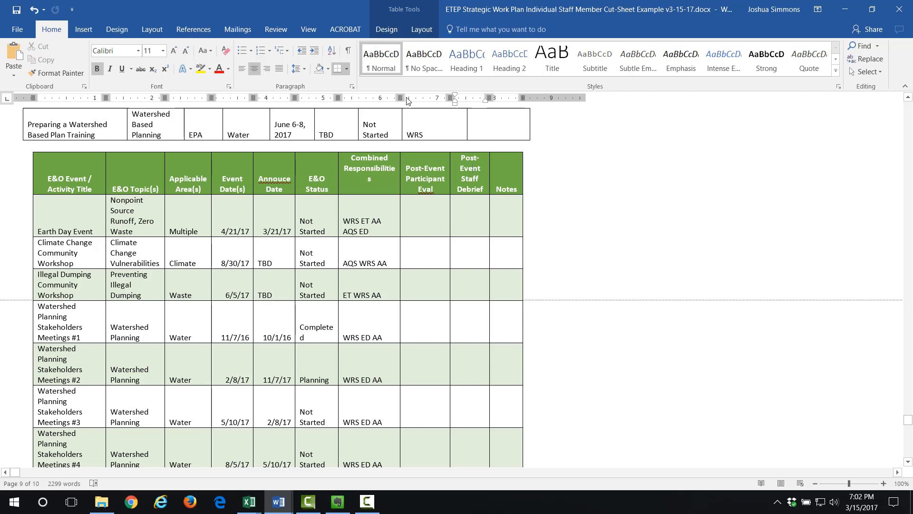
# Step: Widen the Combined Responsibilities column of the E&O table and align the table's left edge with the training table above
pyautogui.moveTo(401, 98); pyautogui.dragTo(404, 98)
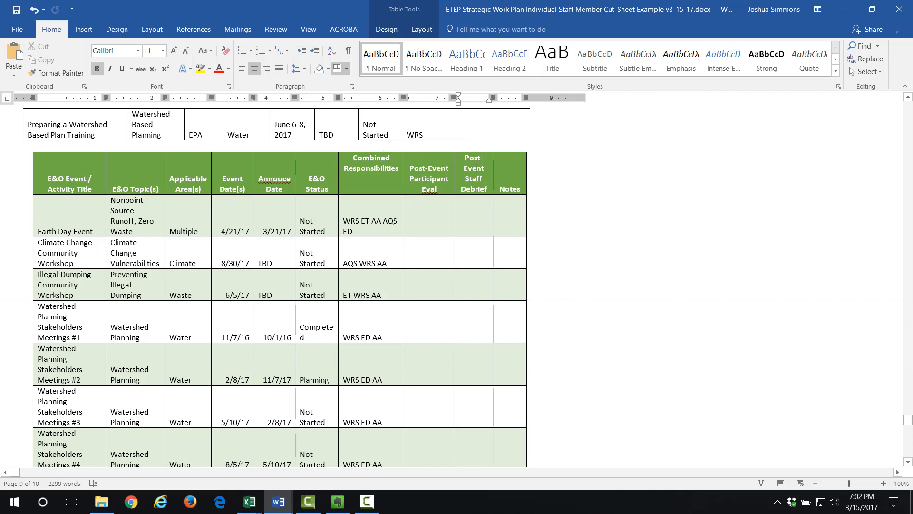
pyautogui.click(390, 179)
pyautogui.click(532, 149)
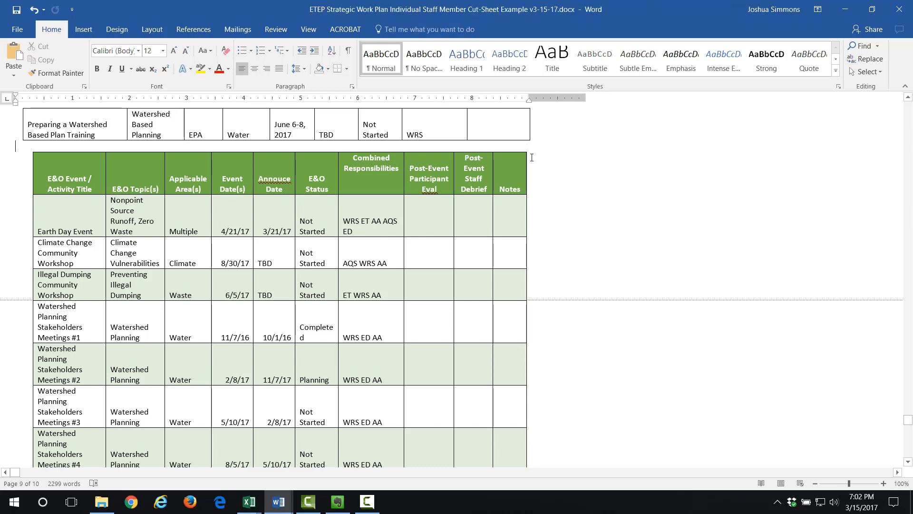
pyautogui.scroll(-1, 544, 202)
pyautogui.scroll(1, 544, 202)
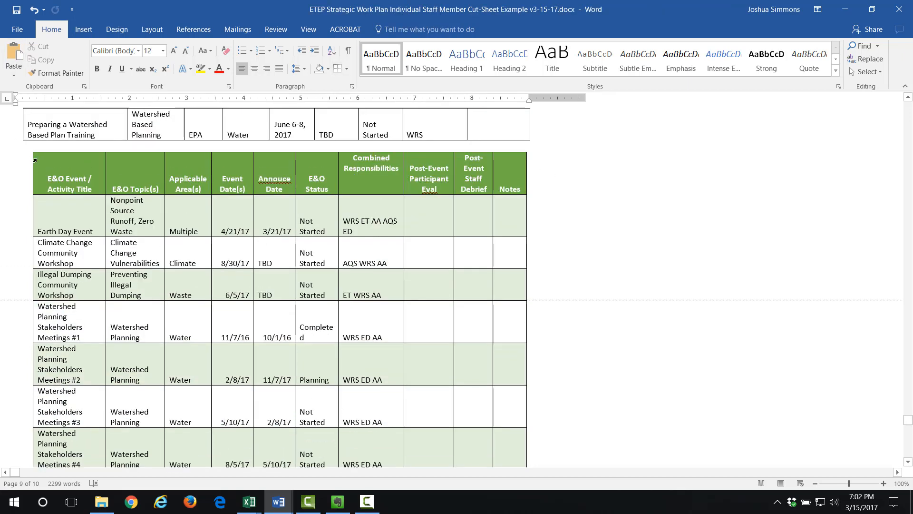
pyautogui.moveTo(29, 148); pyautogui.dragTo(17, 148)
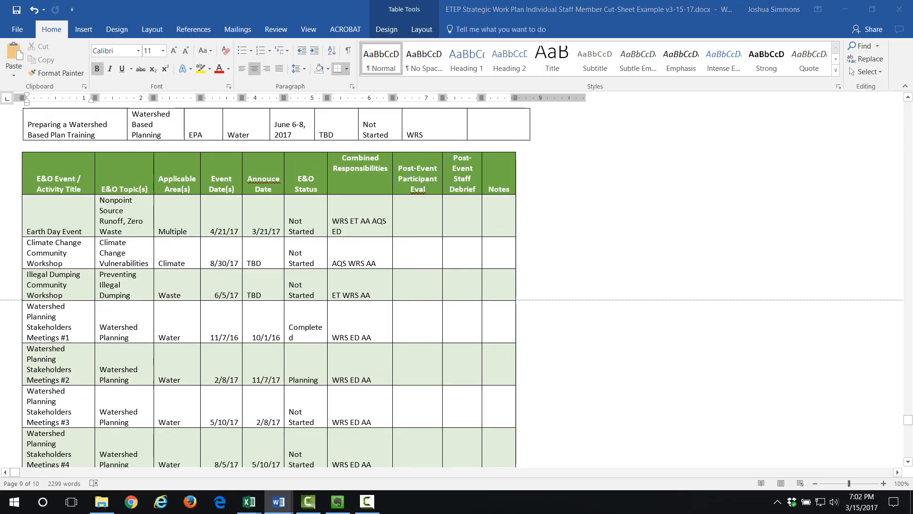
# Step: Switch to the Excel strategic work plan workbook and open the FY17-18 Funding Plan sheet
pyautogui.moveTo(249, 501)
pyautogui.click(415, 453)
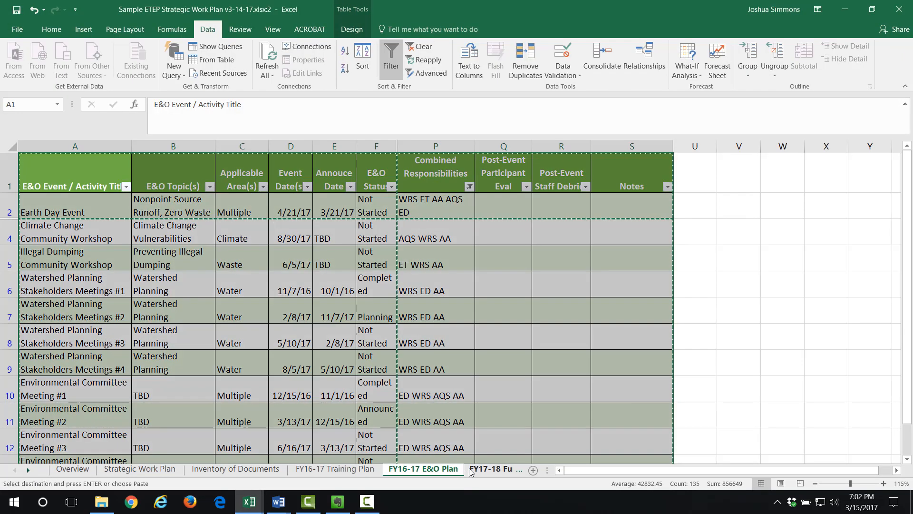
pyautogui.hotkey('ctrl', 'pagedown')
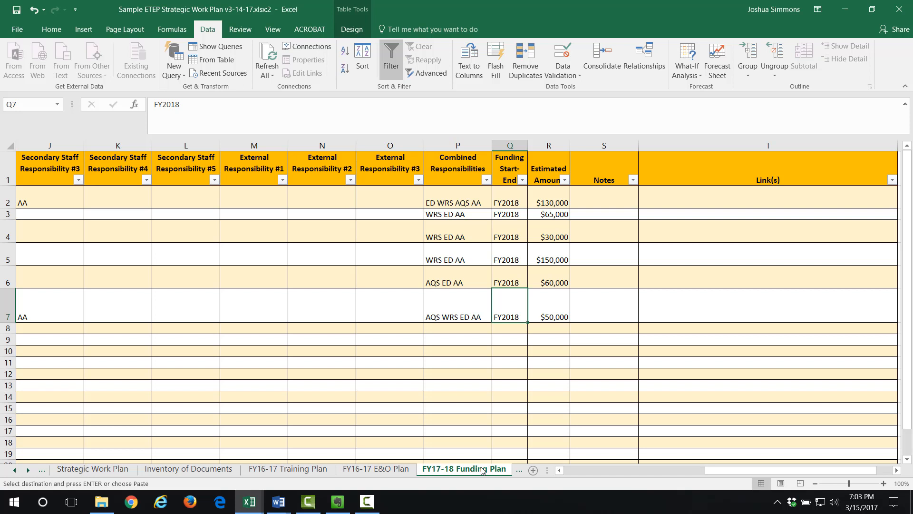
pyautogui.hotkey('alt', 'Tab')
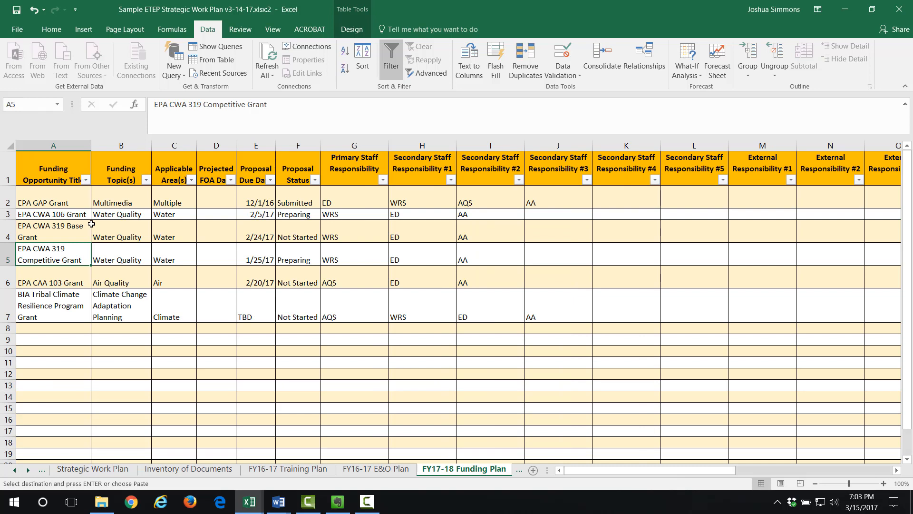
# Step: Filter the funding table's Combined Responsibilities column to the entries containing WRS
pyautogui.press('Down')
pyautogui.press('Right')
pyautogui.press('Right')
pyautogui.press('Right')
pyautogui.press('Right')
pyautogui.press('Right')
pyautogui.press('Right')
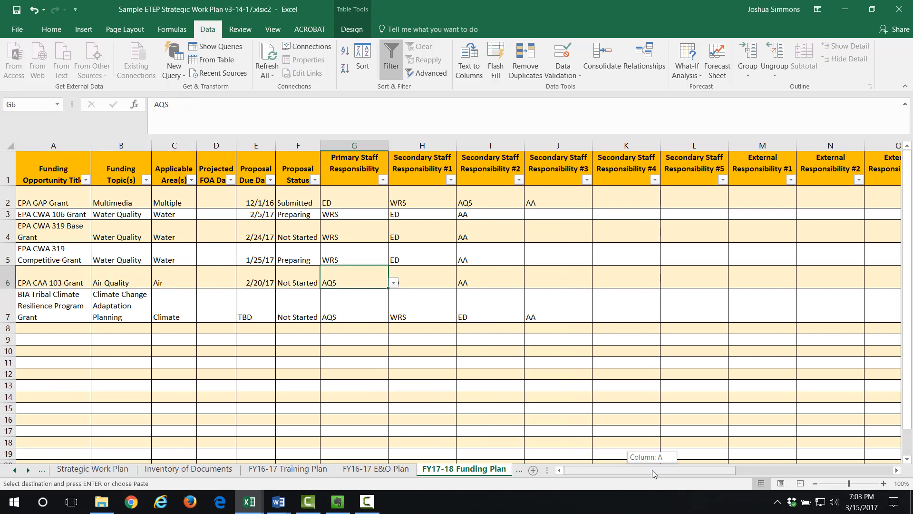
pyautogui.moveTo(652, 470); pyautogui.dragTo(720, 470)
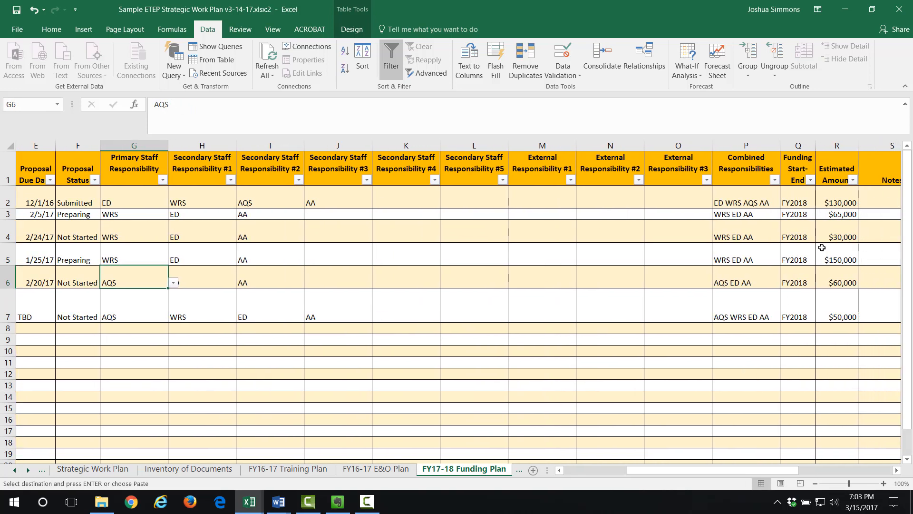
pyautogui.click(774, 180)
pyautogui.click(690, 281)
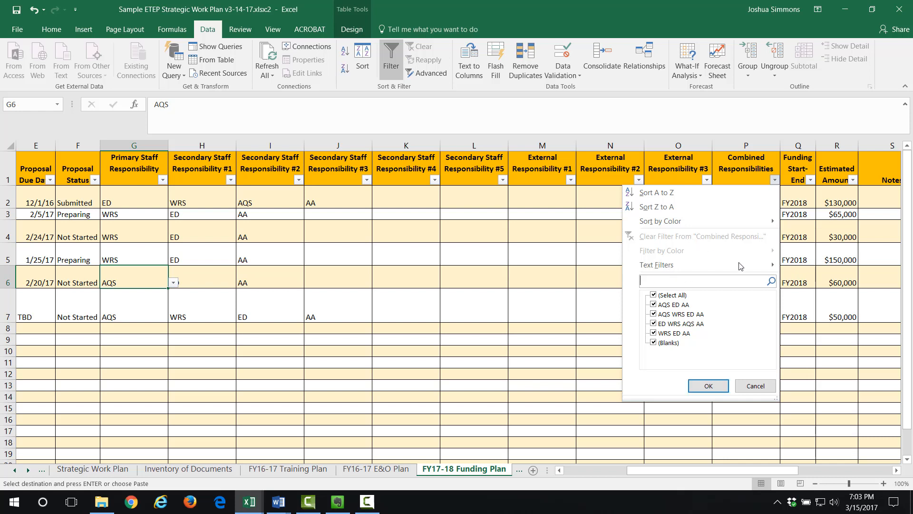
pyautogui.write('WRS')
pyautogui.click(708, 386)
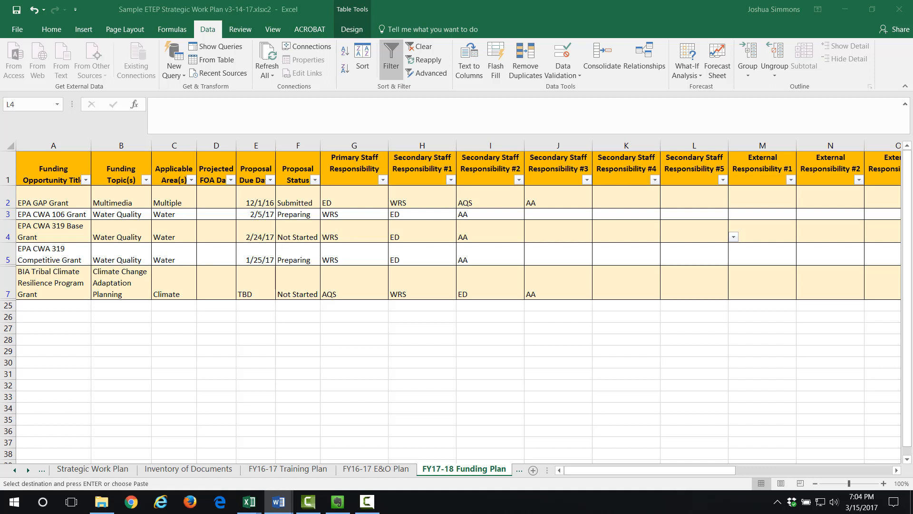
# Step: Hide the individual staff and external responsibility columns G through O on the funding sheet
pyautogui.click(354, 145)
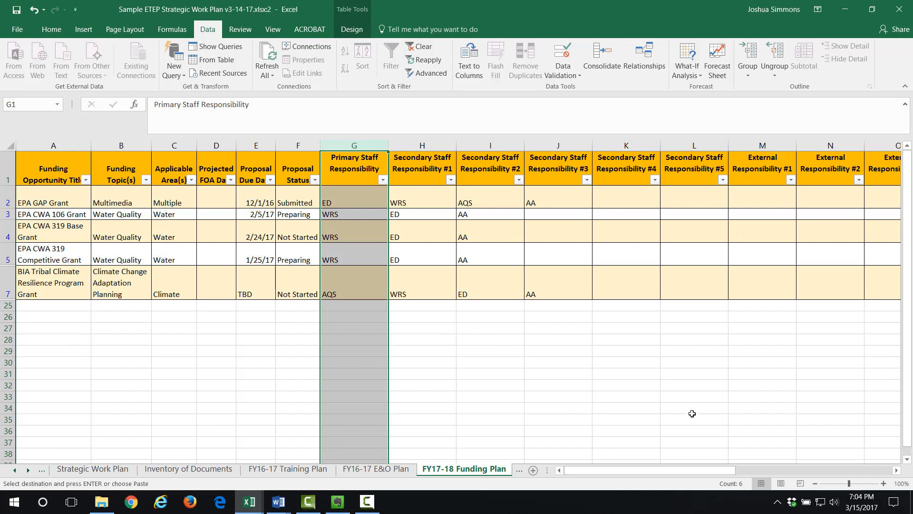
pyautogui.moveTo(669, 472); pyautogui.dragTo(690, 470)
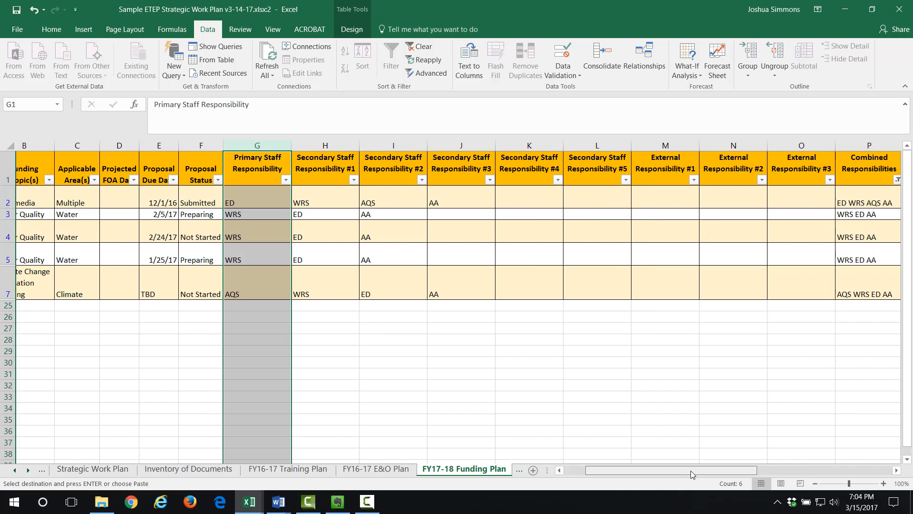
pyautogui.keyDown('shift'); pyautogui.click(824, 145); pyautogui.keyUp('shift')
pyautogui.rightClick(824, 145)
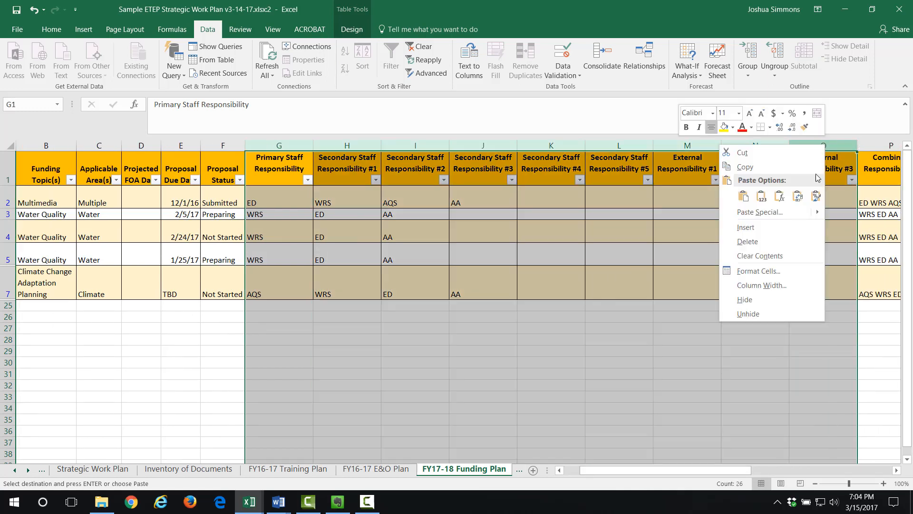
pyautogui.click(761, 300)
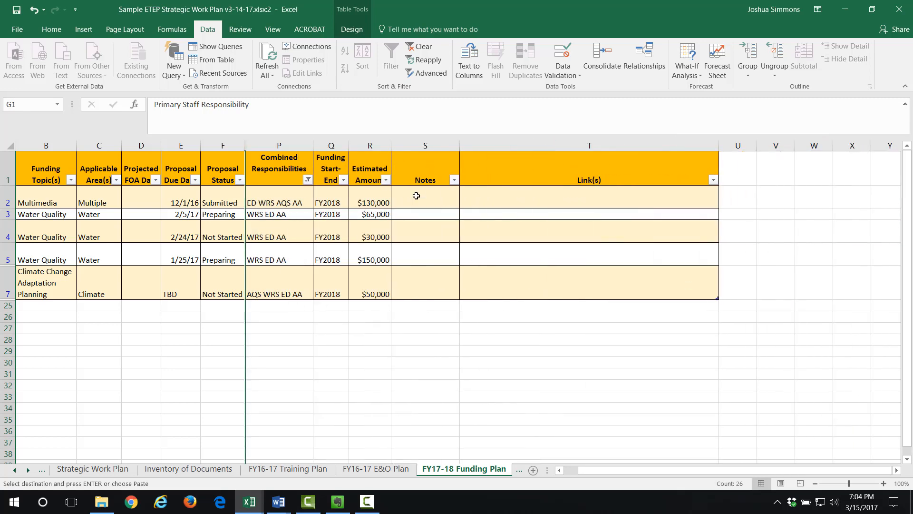
# Step: Hide the Link(s) column on the funding sheet
pyautogui.click(506, 145)
pyautogui.rightClick(507, 145)
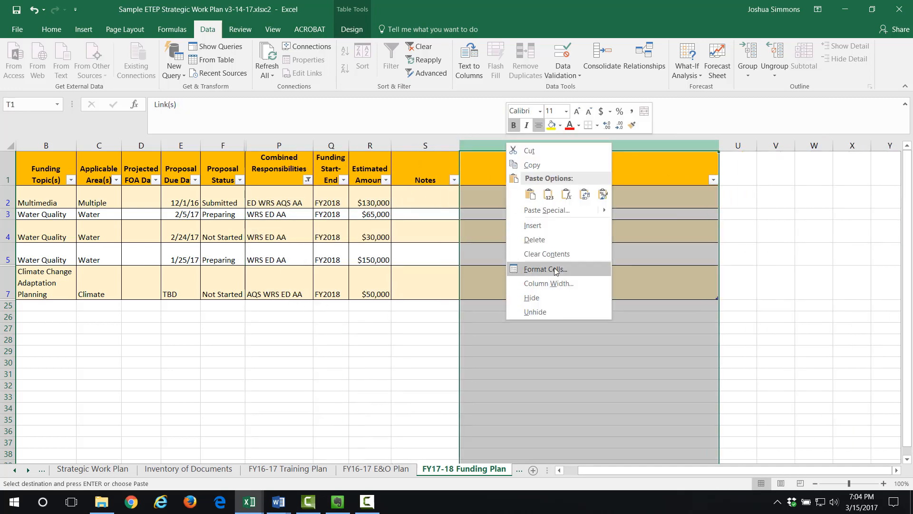
pyautogui.click(554, 299)
# Step: Copy the filtered funding table from Funding Opportunity Title through Notes, including the header and all visible grant rows
pyautogui.click(437, 169)
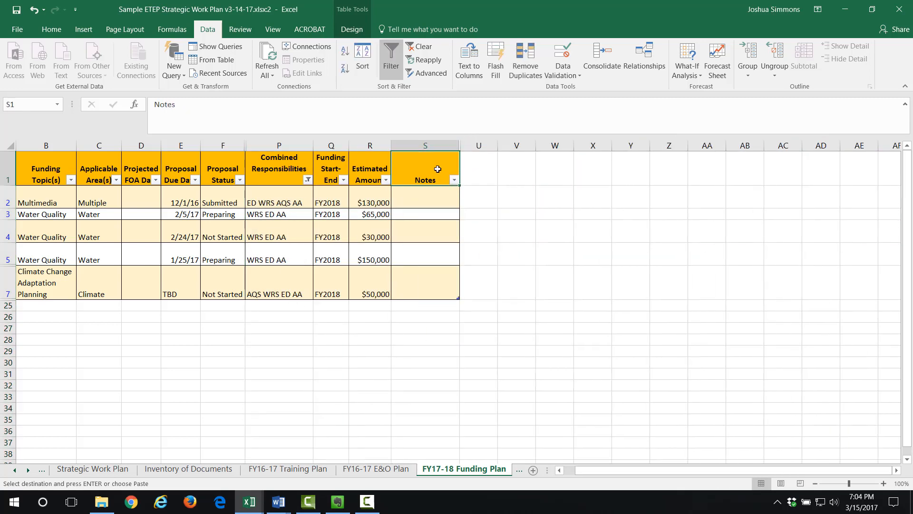
pyautogui.press('Left')
pyautogui.press('Left')
pyautogui.press('Left')
pyautogui.press('Left')
pyautogui.press('Left')
pyautogui.press('Left')
pyautogui.press('Left')
pyautogui.press('Left')
pyautogui.press('Left')
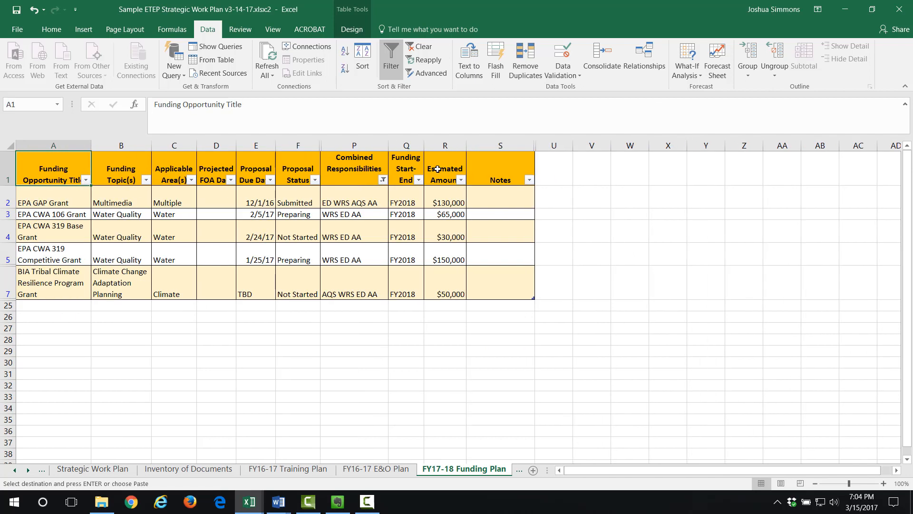
pyautogui.hotkey('shift', 'Right')
pyautogui.hotkey('shift', 'Right')
pyautogui.hotkey('shift', 'Right')
pyautogui.hotkey('shift', 'Right')
pyautogui.hotkey('shift', 'Right')
pyautogui.hotkey('shift', 'Right')
pyautogui.hotkey('shift', 'Right')
pyautogui.hotkey('shift', 'Right')
pyautogui.hotkey('shift', 'Right')
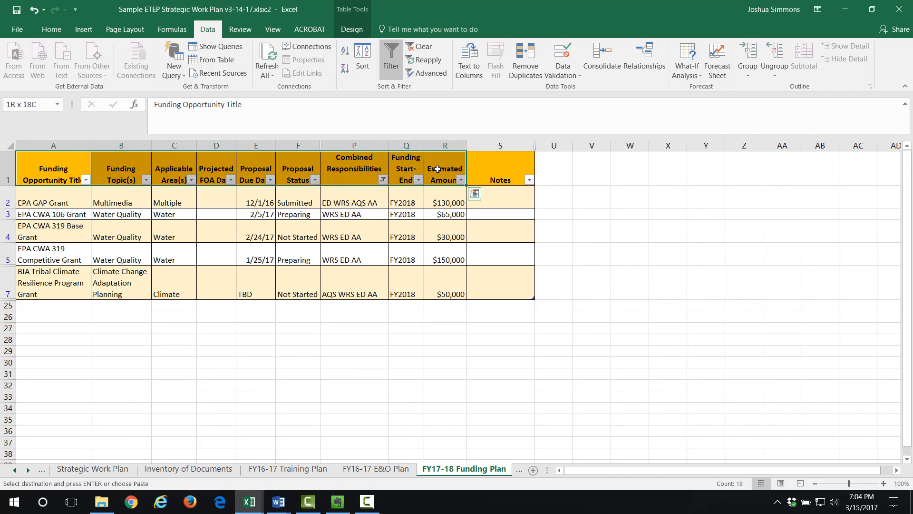
pyautogui.hotkey('shift', 'Down')
pyautogui.hotkey('shift', 'Down')
pyautogui.hotkey('shift', 'Down')
pyautogui.hotkey('shift', 'Down')
pyautogui.hotkey('shift', 'Down')
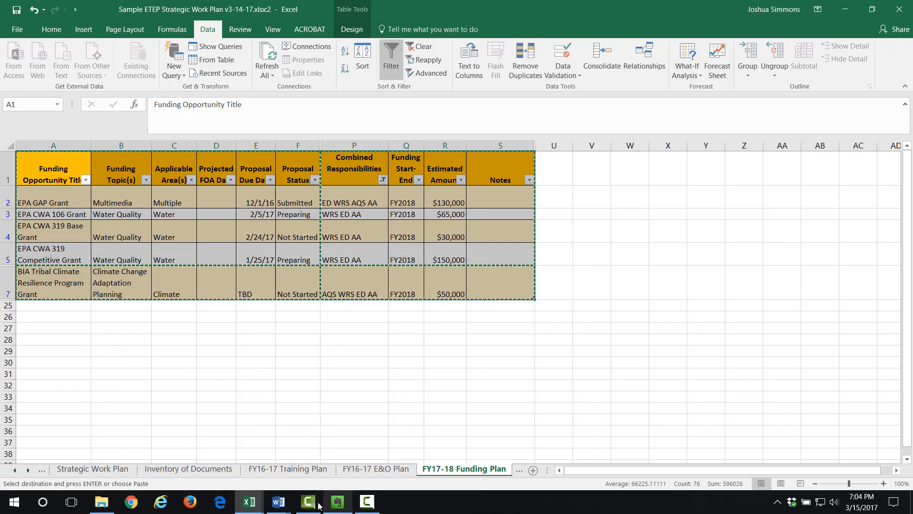
# Step: Switch to the Word staff cut-sheet and paste the funding table on the line below the E&O table
pyautogui.click(278, 501)
pyautogui.click(310, 467)
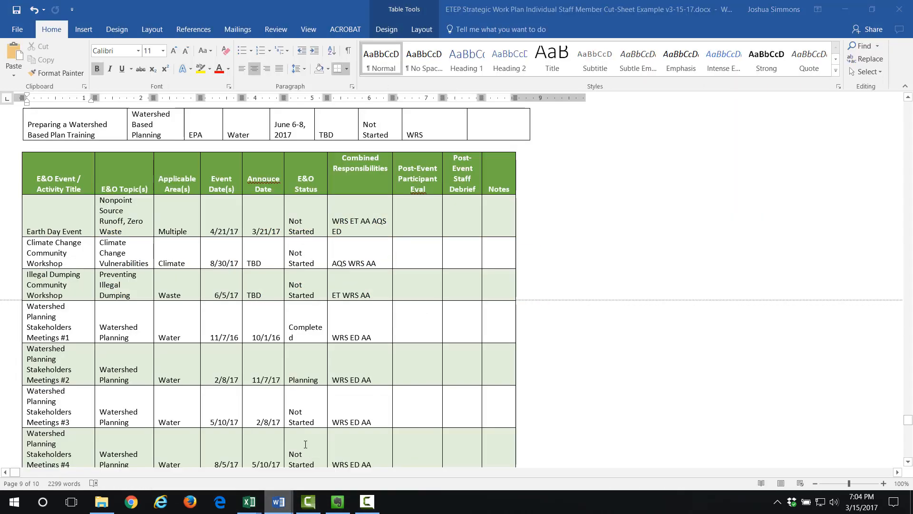
pyautogui.scroll(-10, 295, 416)
pyautogui.click(77, 383)
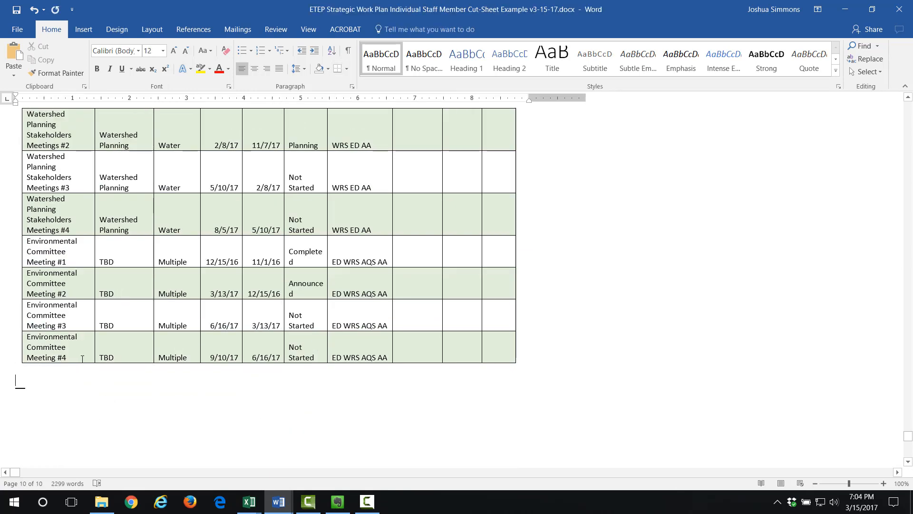
pyautogui.write('Funding Opportunity Title\tFunding Topic(s)\tApplicable Area(s)\tProjected FOA Date\tProposal Due Date\tProposal Status\tCombined Responsibilities\tFunding Start-End\tEstimated Amount\tNotes EPA GAP Grant\tMultimedia\tMultiple\t\t12/1/16\tSubmitted\tED WRS AQS AA\tFY2018\t$130,000\t EPA CWA 106 Grant\tWater Quality\tWater\t\t2/5/17\tPreparing\tWRS ED AA\tFY2018\t$65,000\t EPA CWA 319 Base Grant\tWater Quality\tWater\t\t2/24/17\tNot Started\tWRS ED AA\tFY2018\t$30,000\t EPA CWA 319 Competitive Grant\tWater Quality\tWater\t\t1/25/17\tPreparing\tWRS ED AA\tFY2018\t$150,000\t BIA Tribal Climate Resilience Program Grant\tClimate Change Adaptation Planning\tClimate\t\tTBD\tNot Started\tAQS WRS ED AA\tFY2018\t$50,000')
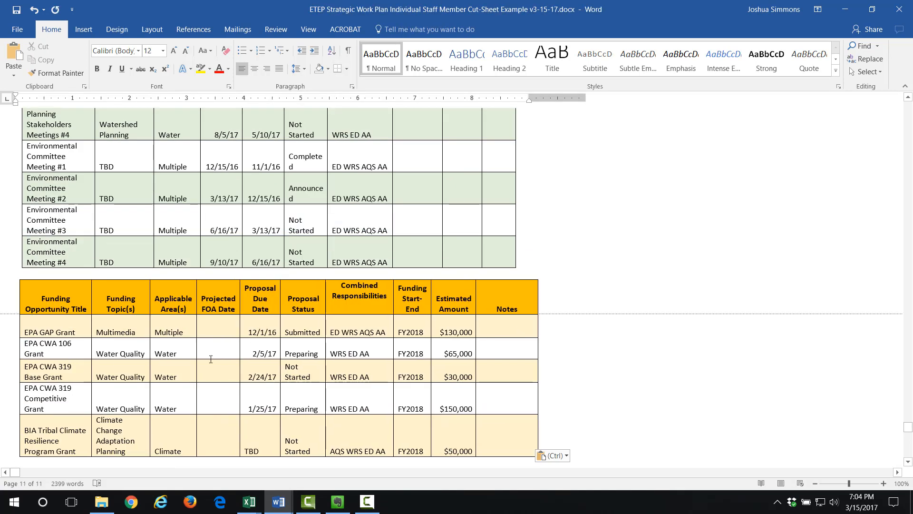
# Step: Narrow the Funding Topic(s) and Notes columns of the pasted funding table
pyautogui.click(211, 359)
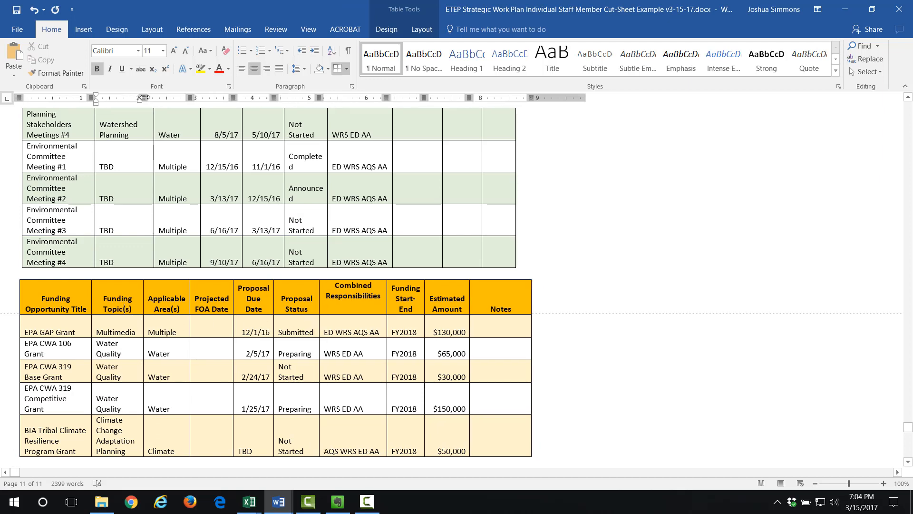
pyautogui.click(514, 298)
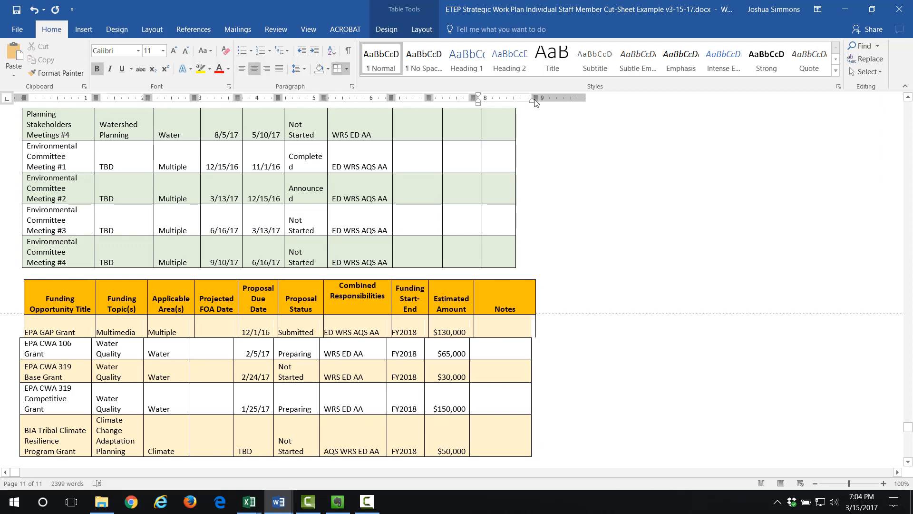
pyautogui.moveTo(536, 98); pyautogui.dragTo(517, 99)
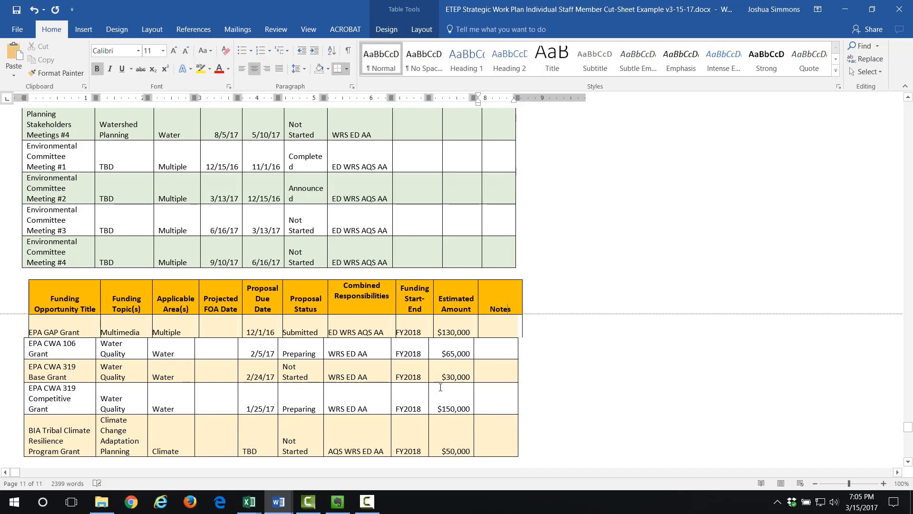
pyautogui.scroll(-6, 275, 429)
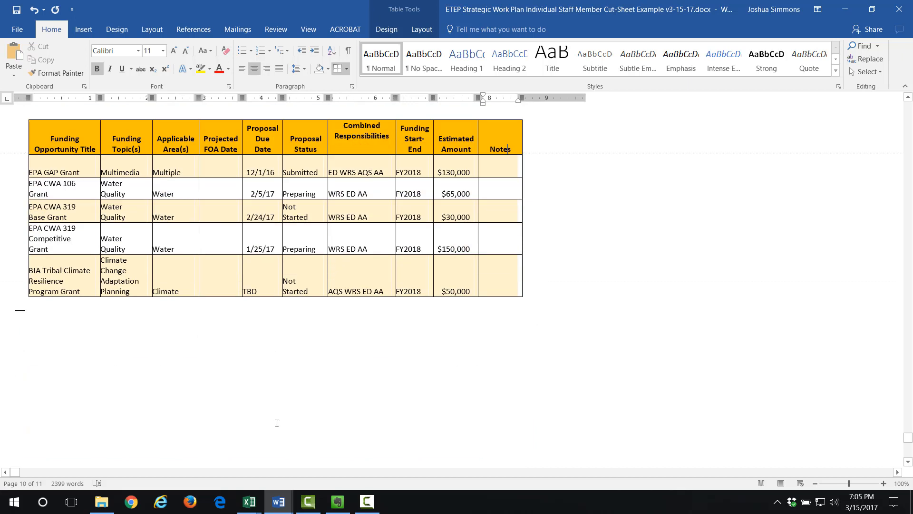
pyautogui.scroll(4, 277, 421)
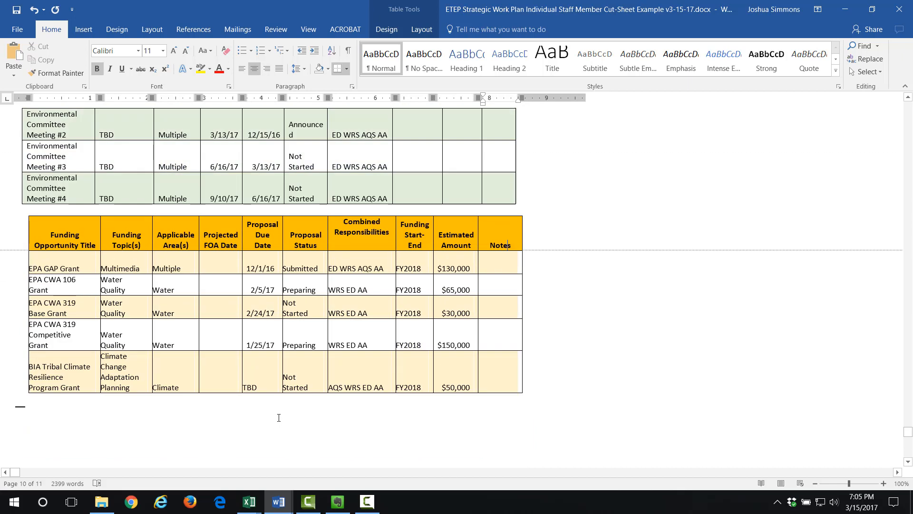
# Step: Shift the funding table slightly toward the left margin to line it up with the E&O table, and check the stacked tables
pyautogui.click(64, 237)
pyautogui.moveTo(29, 99); pyautogui.dragTo(27, 98)
pyautogui.click(523, 406)
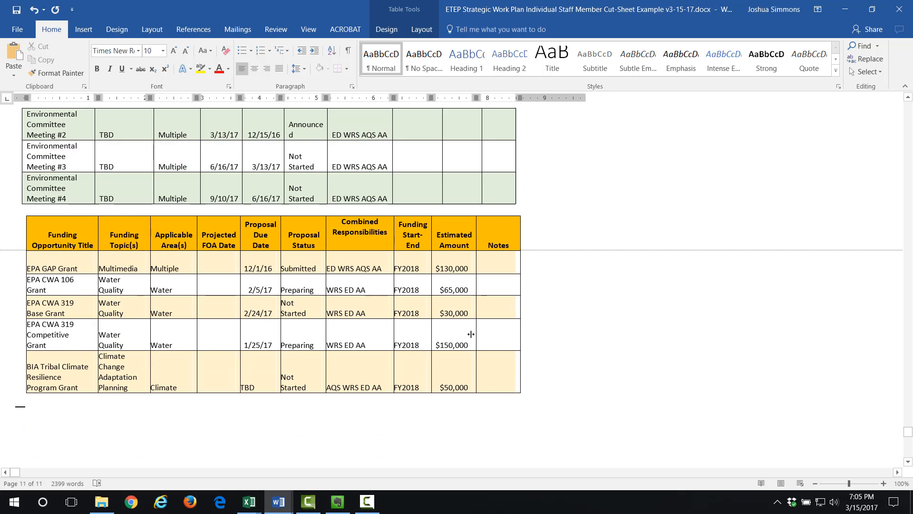
pyautogui.scroll(10, 497, 265)
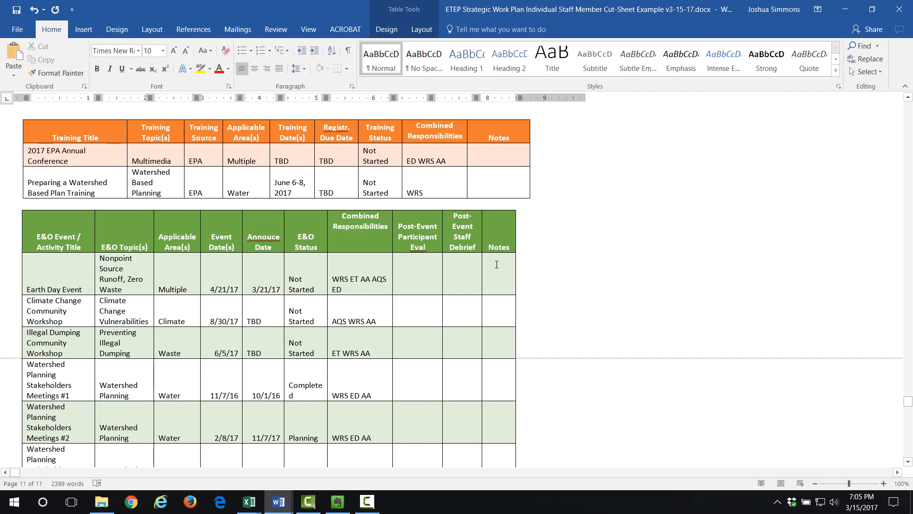
pyautogui.scroll(-3, 497, 264)
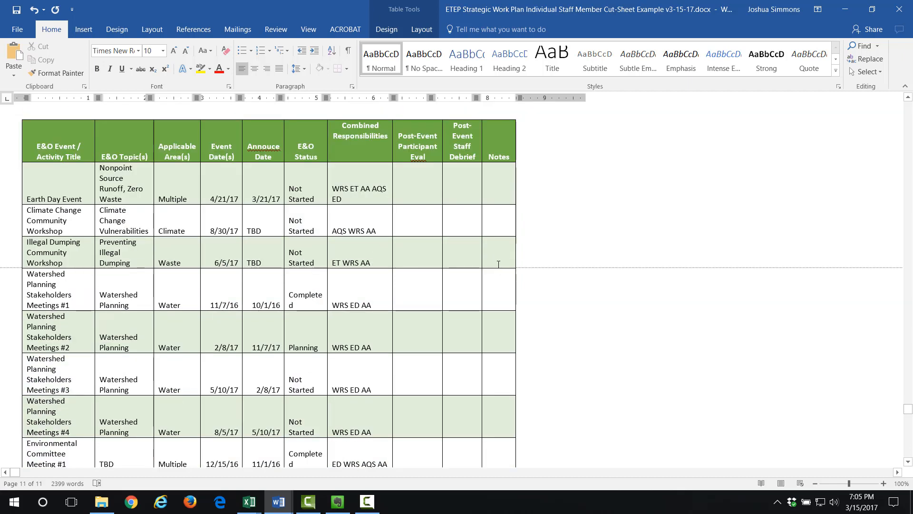
pyautogui.scroll(-14, 499, 264)
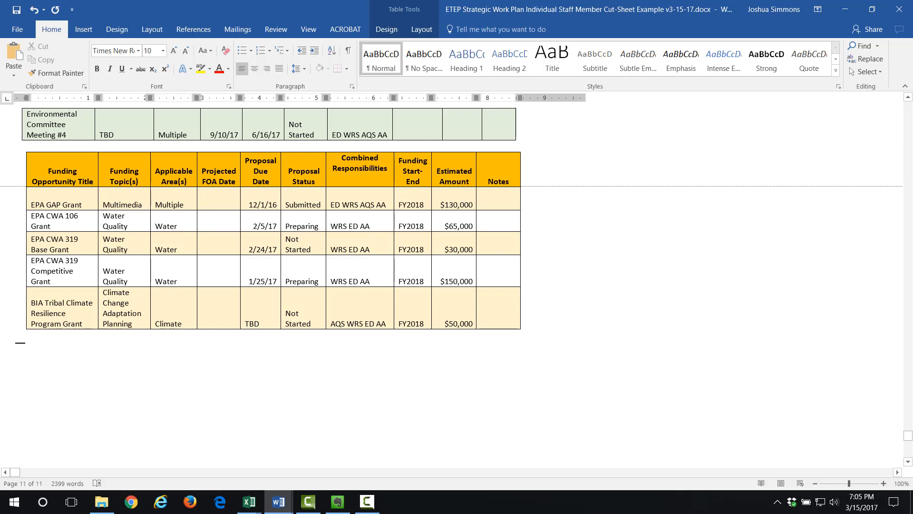
# Step: Add a centered bold title above the objectives table: ETEP Strategic Work Plan Individual Staff Member Cut-Sheet, Water Resources Specialist, FY2016-2017, FY2017-2018
pyautogui.press('F10')
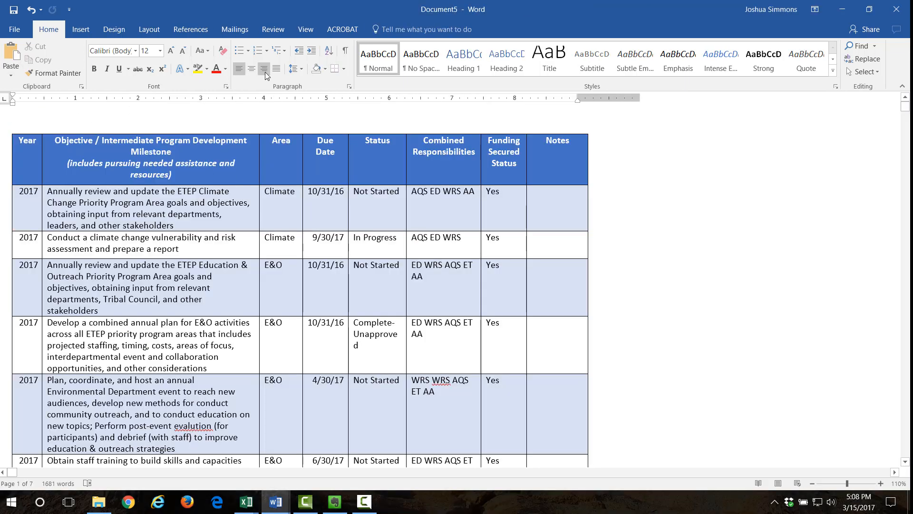
pyautogui.click(253, 74)
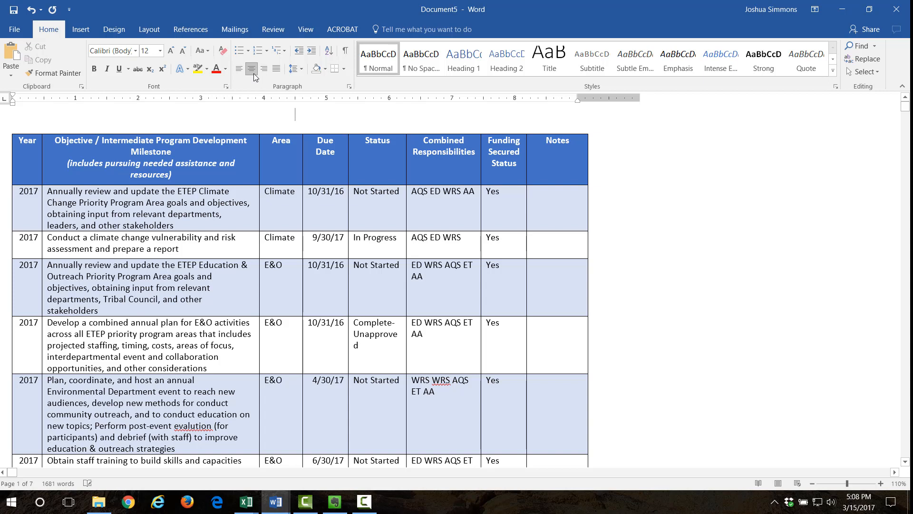
pyautogui.write('ETEP Strategic Work Plan Cut-Sheet Water Resources Specialist FY2016-2017, FY2017-2018')
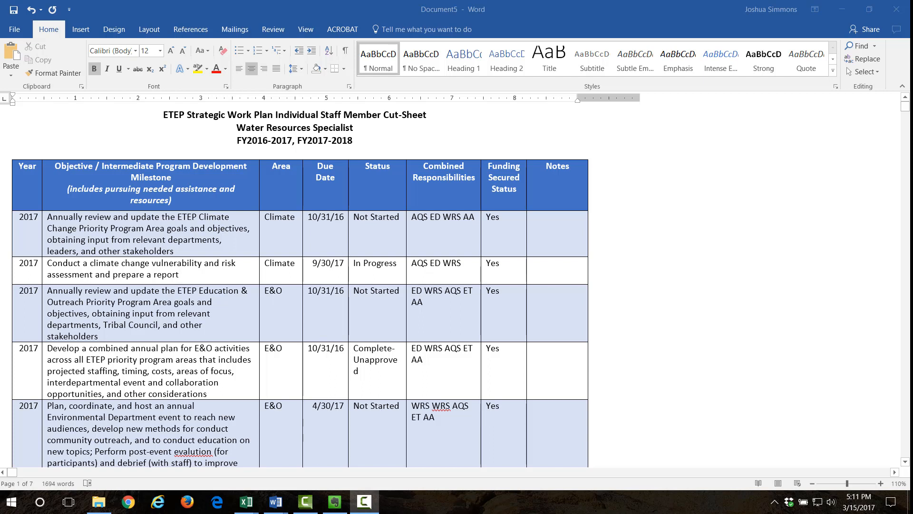
# Step: Turn on Track Changes for the cut-sheet document
pyautogui.click(273, 32)
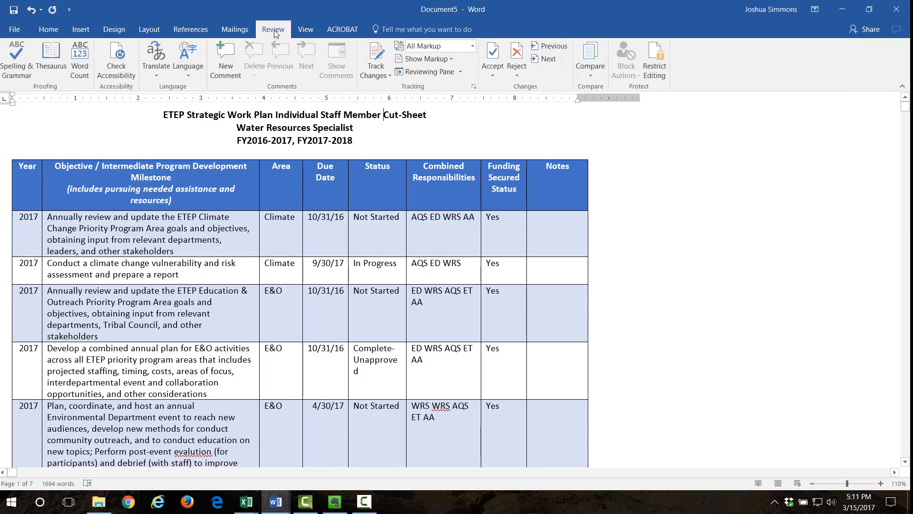
pyautogui.click(377, 56)
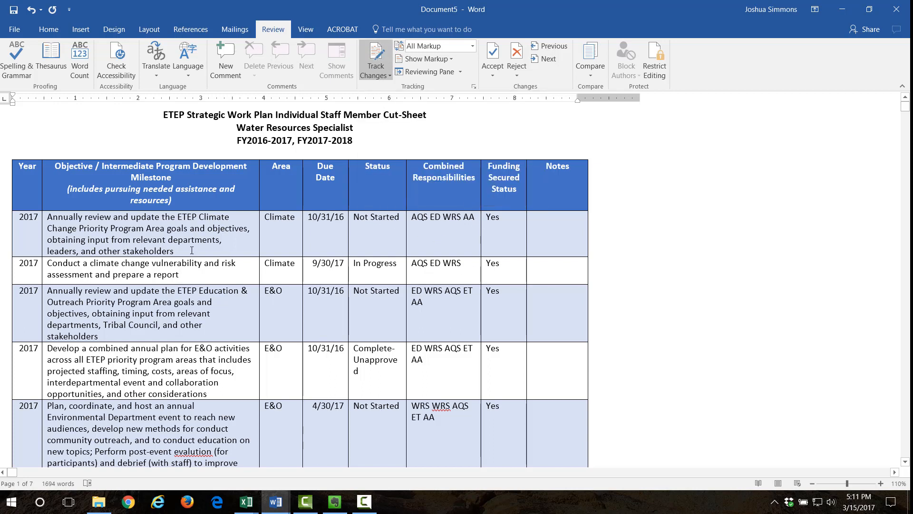
# Step: Replace the Status of the climate change vulnerability and risk assessment objective with Complete-Unapproved as a tracked change
pyautogui.moveTo(196, 274); pyautogui.dragTo(71, 269)
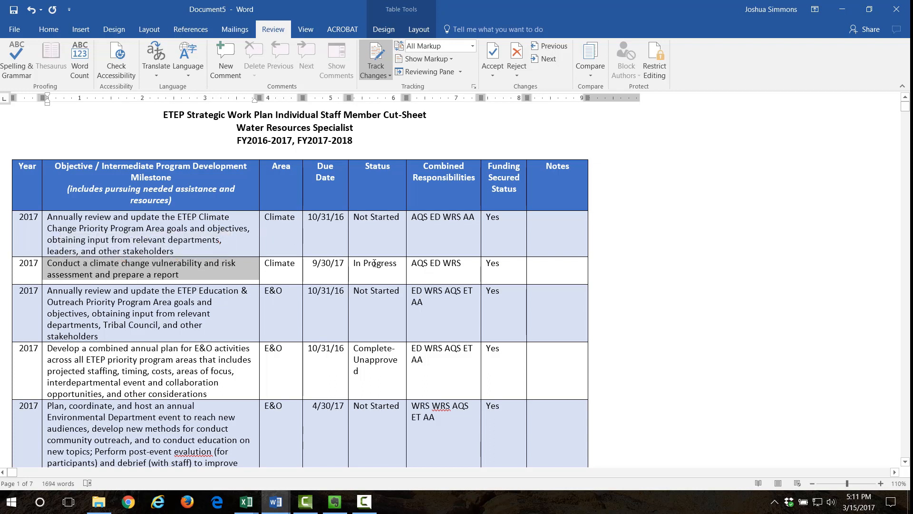
pyautogui.click(393, 264)
pyautogui.moveTo(393, 263); pyautogui.dragTo(354, 263)
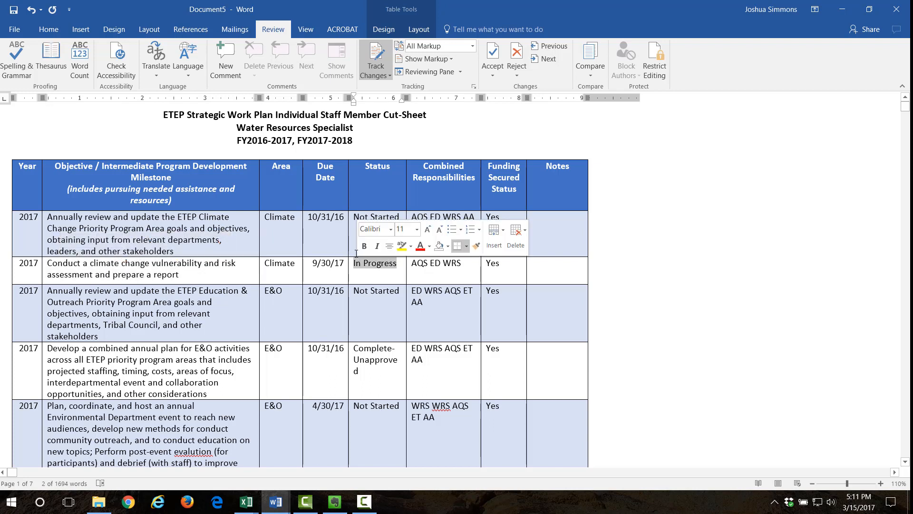
pyautogui.write('Cm')
pyautogui.press('BackSpace')
pyautogui.write('m')
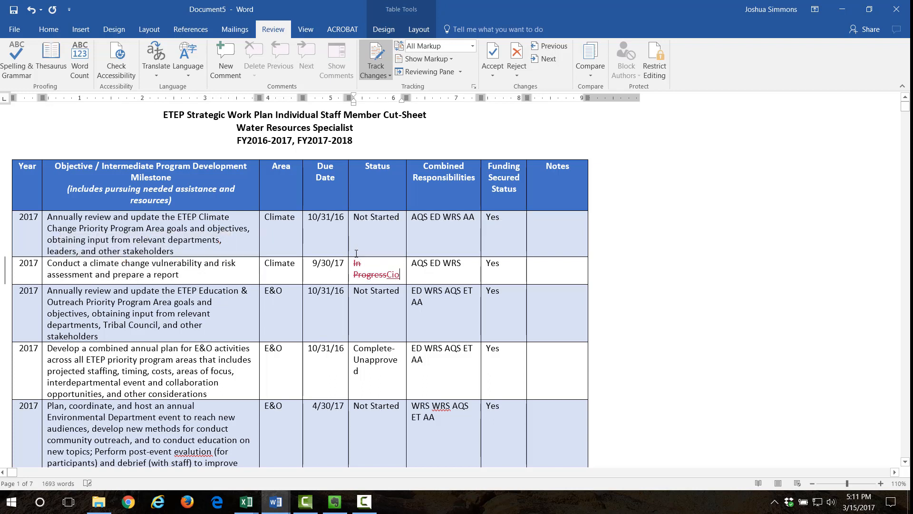
pyautogui.press('BackSpace')
pyautogui.press('BackSpace')
pyautogui.write('Complet')
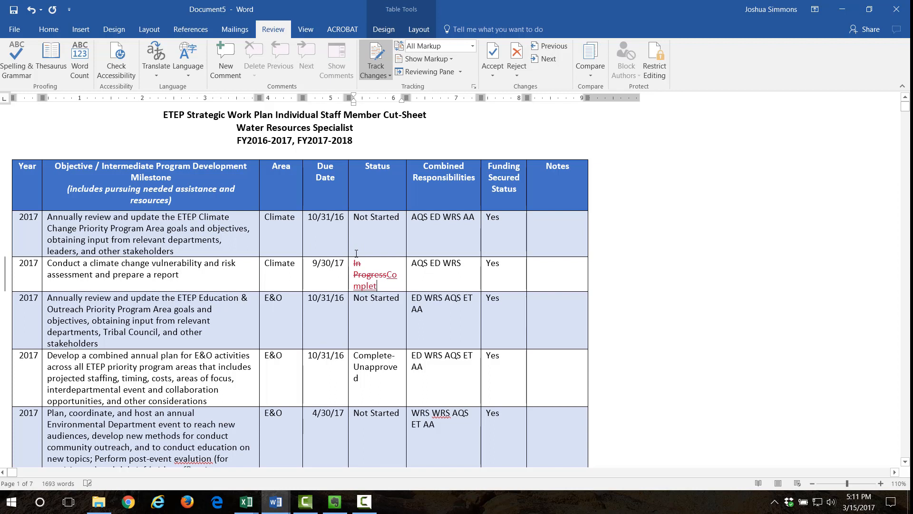
pyautogui.write('e-Unapproved')
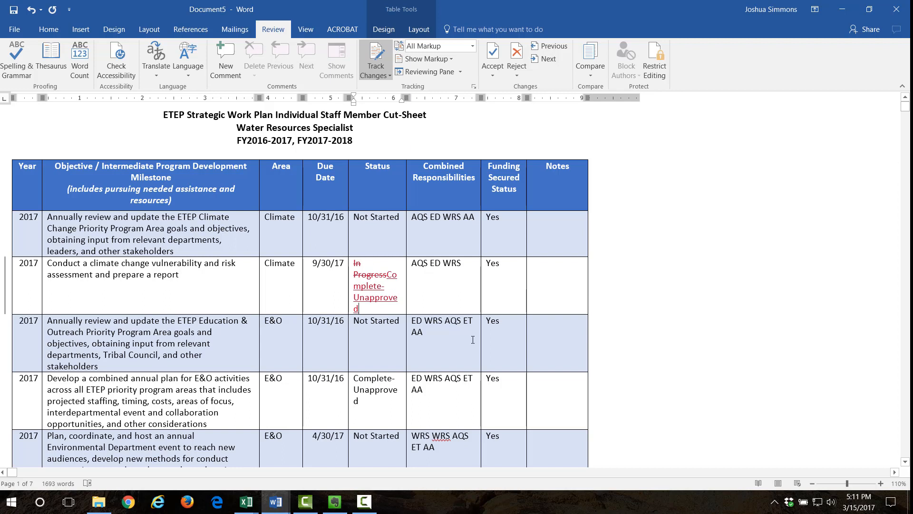
# Step: Undo the tracked Status edit on the climate change vulnerability and risk assessment objective
pyautogui.click(456, 325)
pyautogui.hotkey('ctrl', 'z')
pyautogui.hotkey('ctrl', 'z')
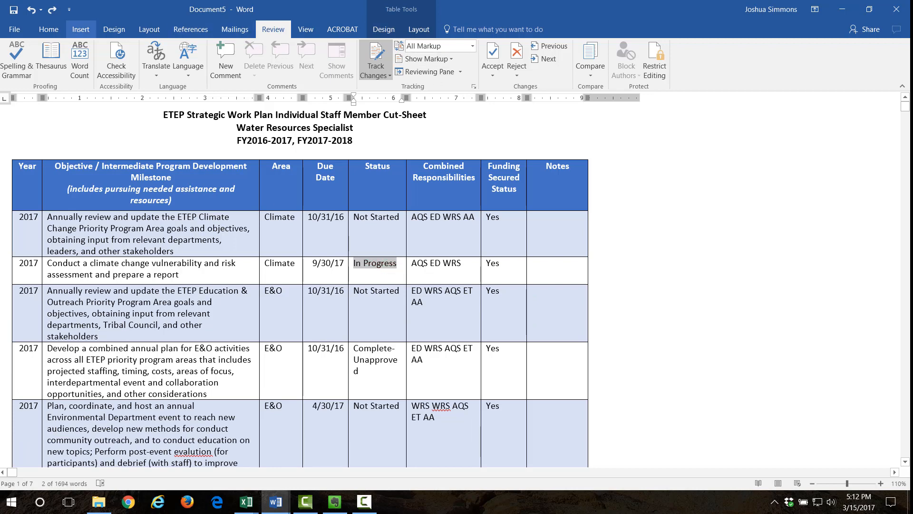
# Step: Try to save the cut-sheet in Documents as ETEP SWP Staff Member Cut-Sheet for WRS (FY2017, FY2018) v3-15-17
pyautogui.click(14, 29)
pyautogui.click(23, 28)
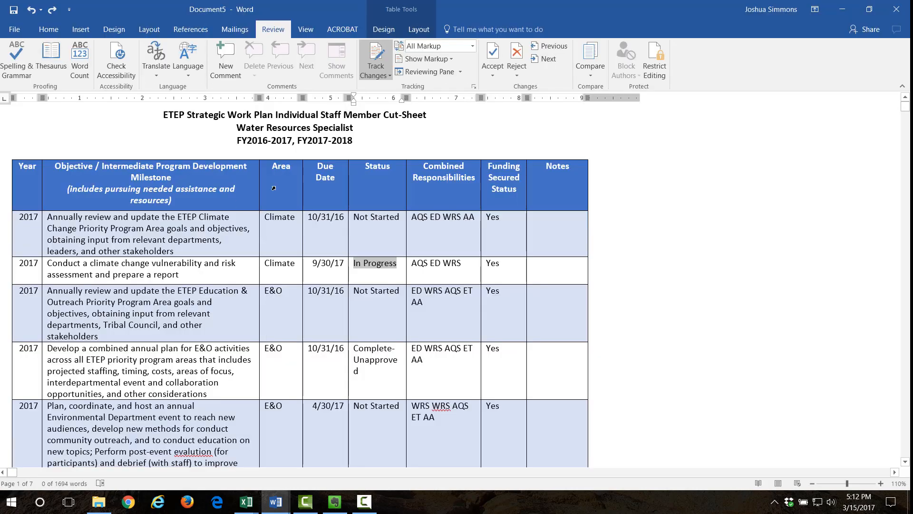
pyautogui.hotkey('ctrl', 's')
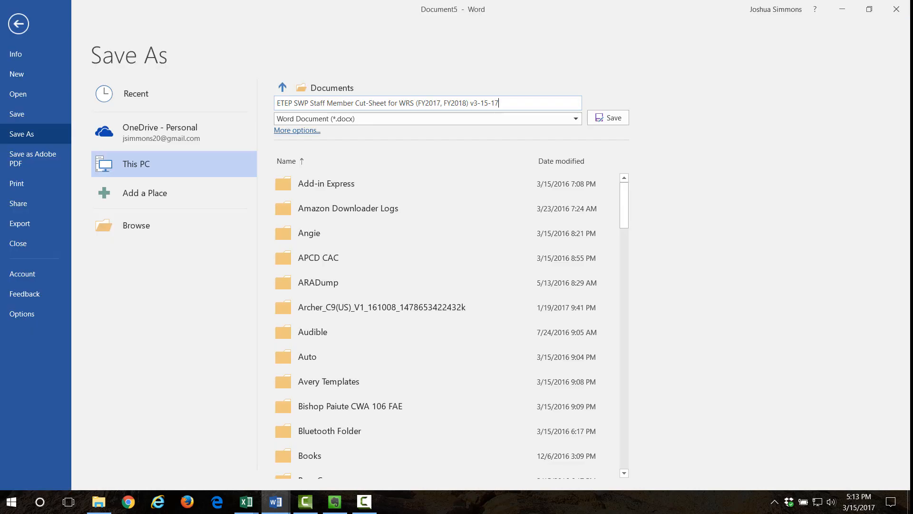
pyautogui.click(26, 24)
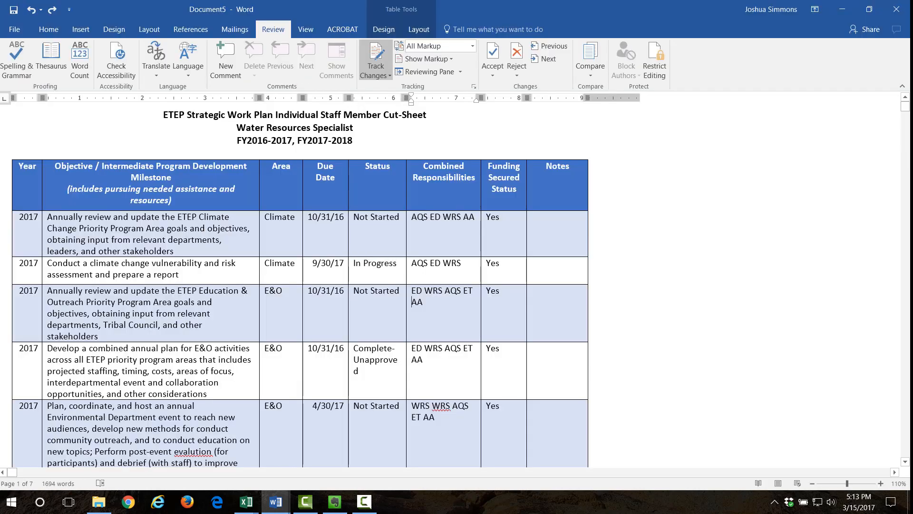